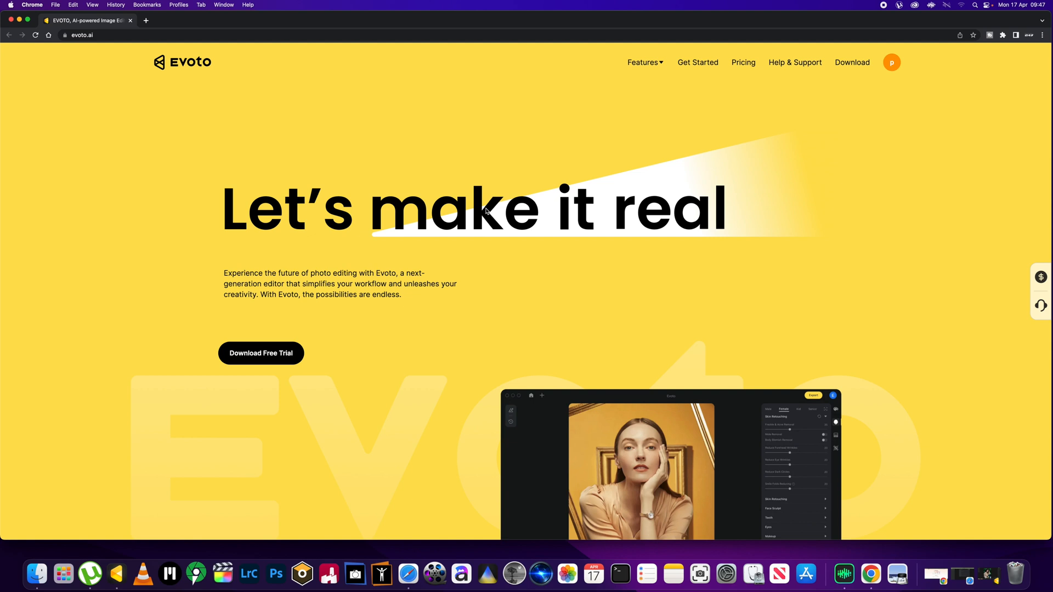
Step: Look through the Evoto website's home page, download page and list of features
scroll(455, 253, down, 5)
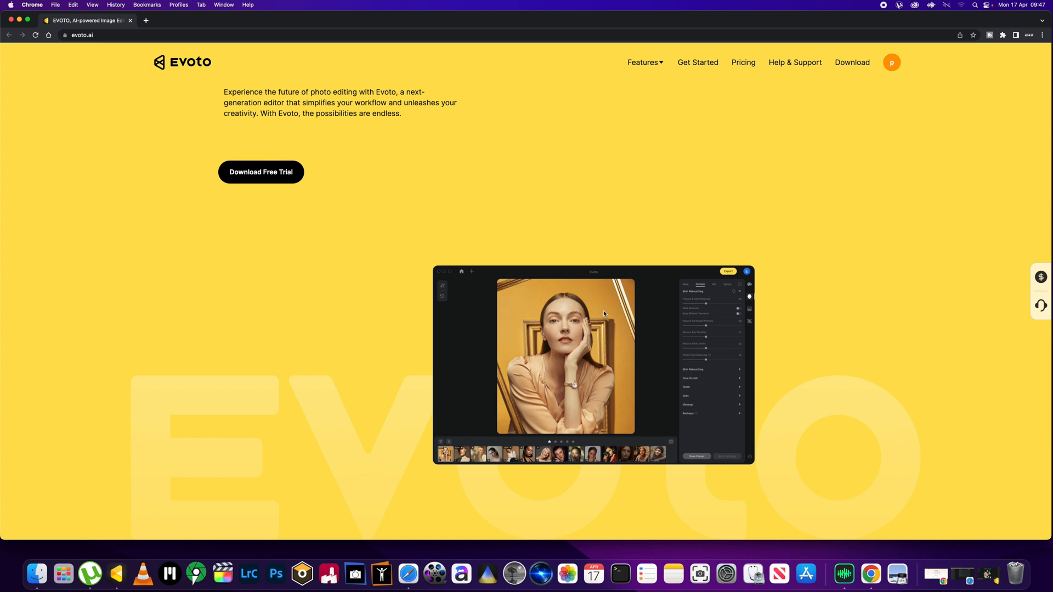
scroll(604, 312, down, 5)
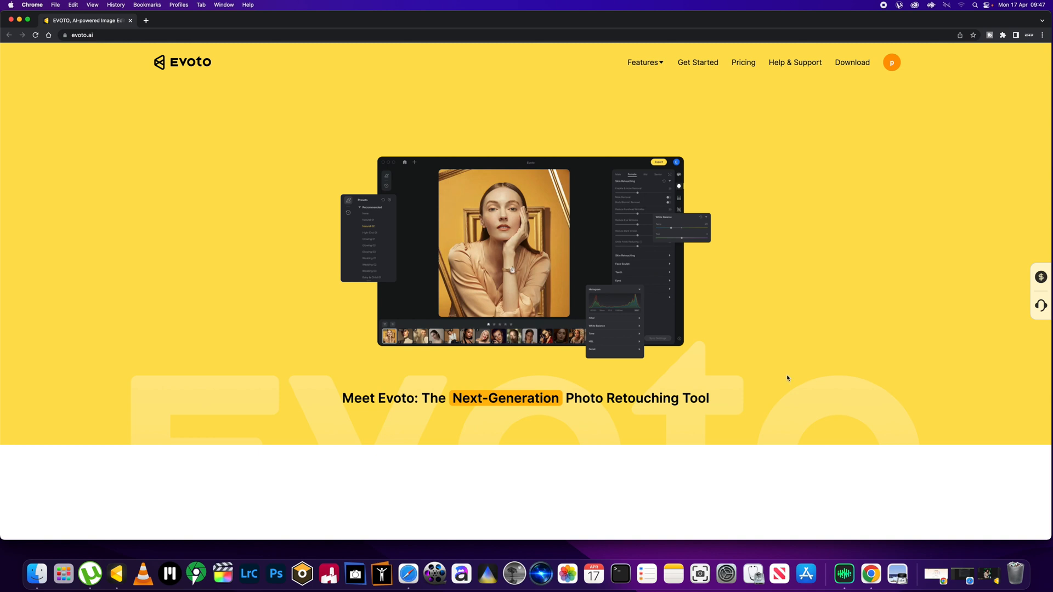
scroll(787, 378, down, 6)
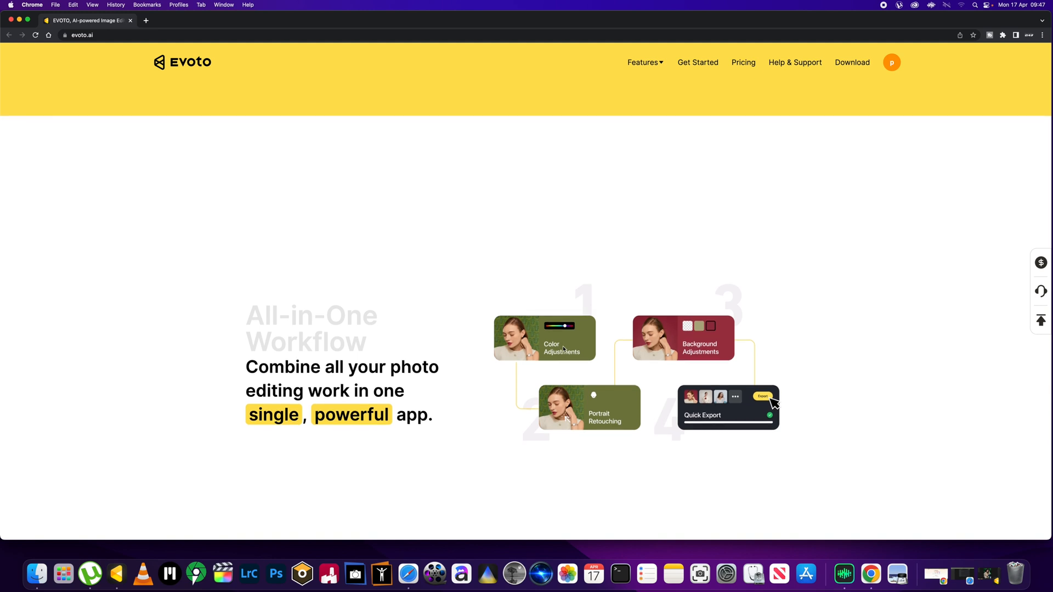
scroll(563, 348, down, 2)
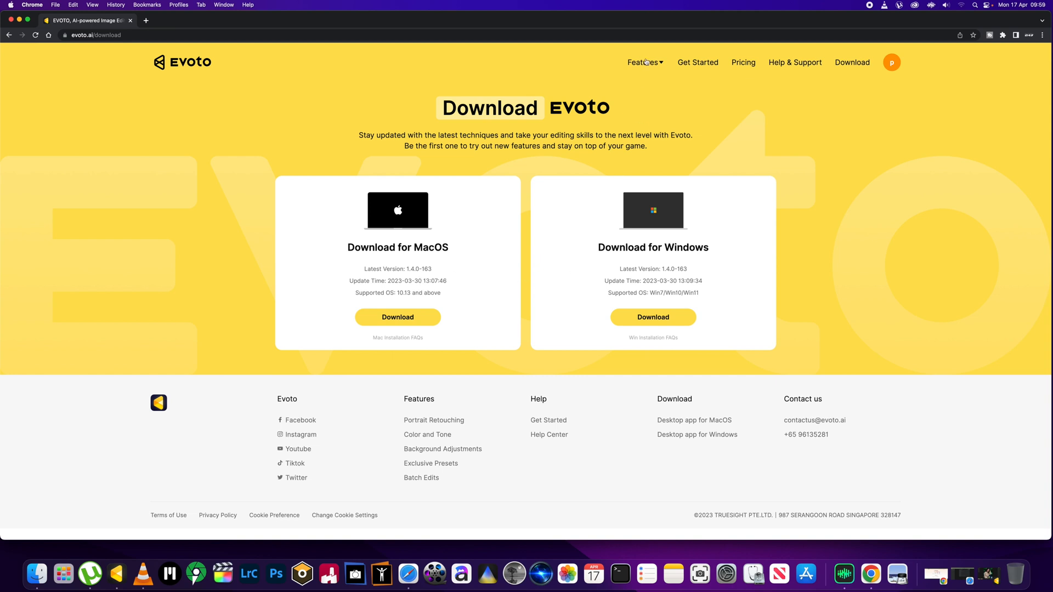
mouse_move(645, 62)
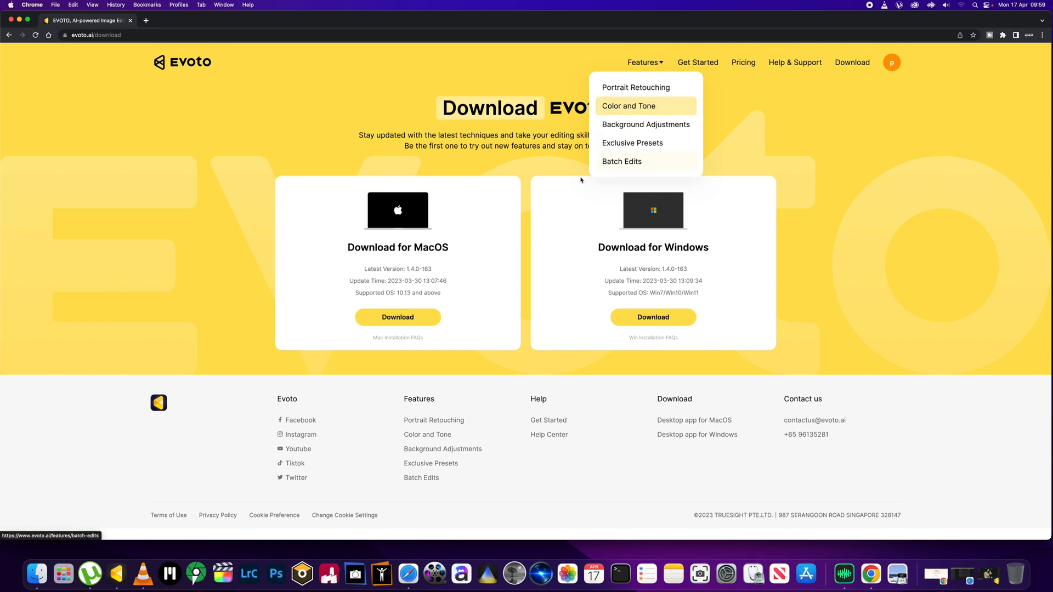
Step: Switch to the Evoto desktop app and check its installed version information
key(super+m)
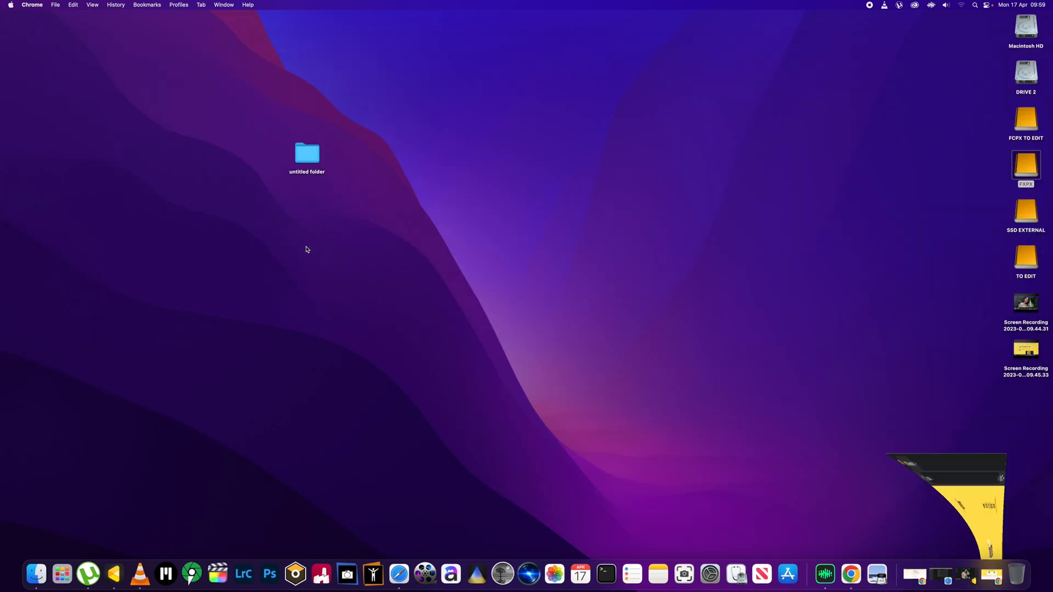
click(963, 574)
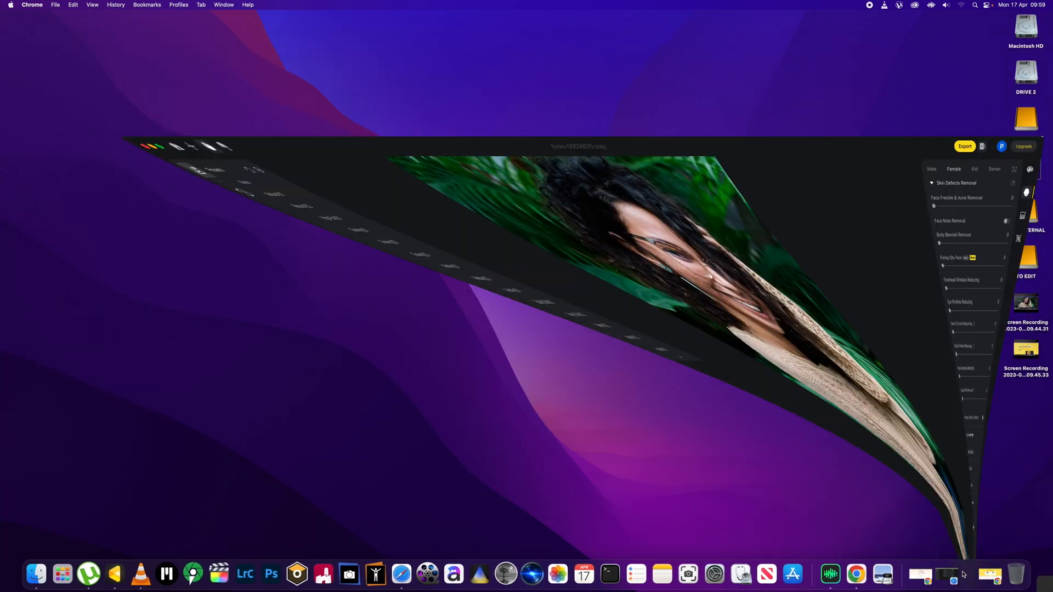
click(30, 5)
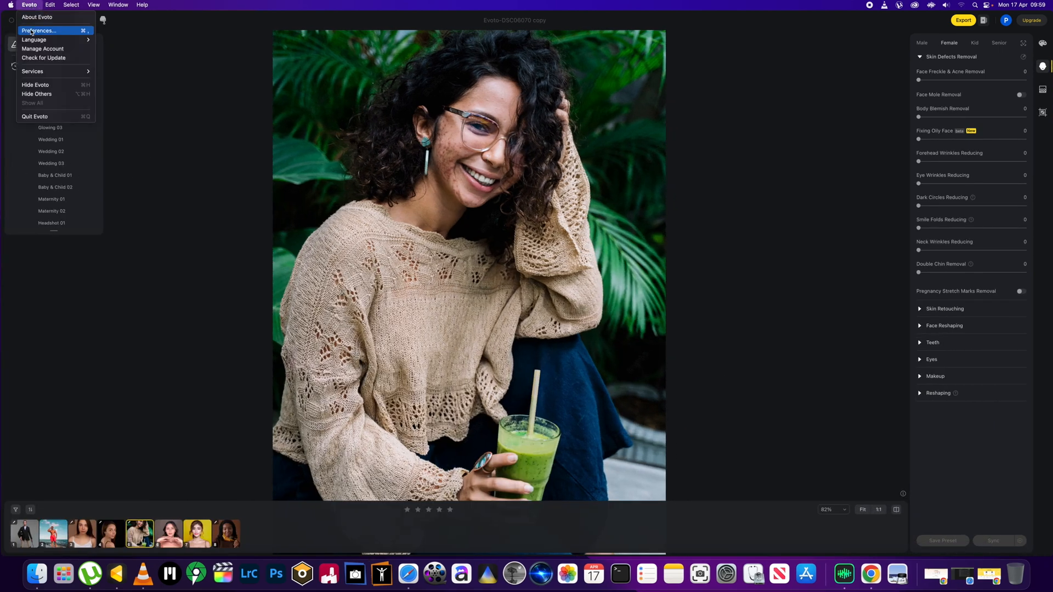
click(34, 17)
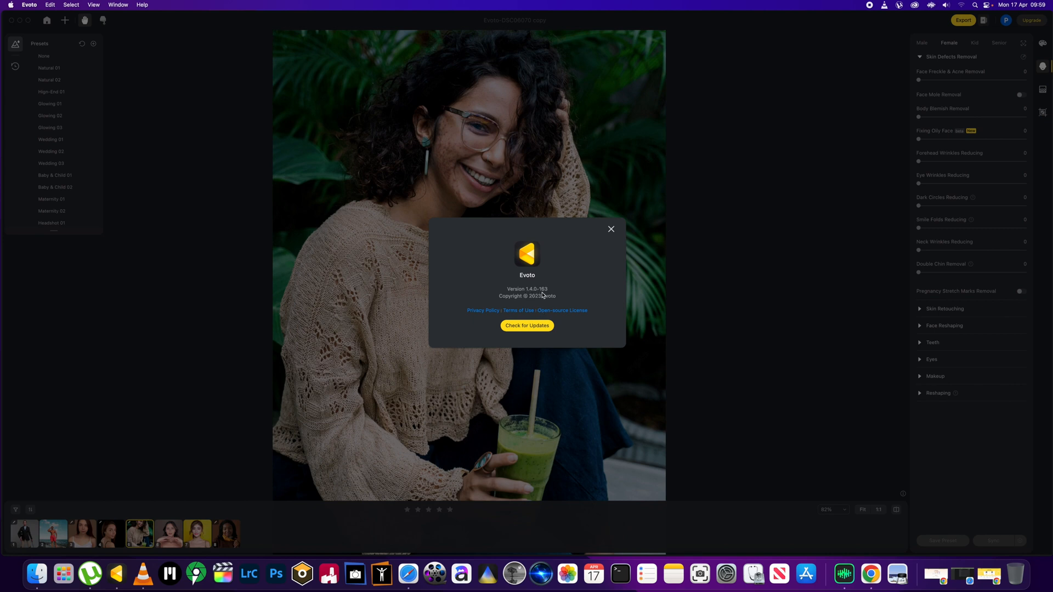
click(611, 229)
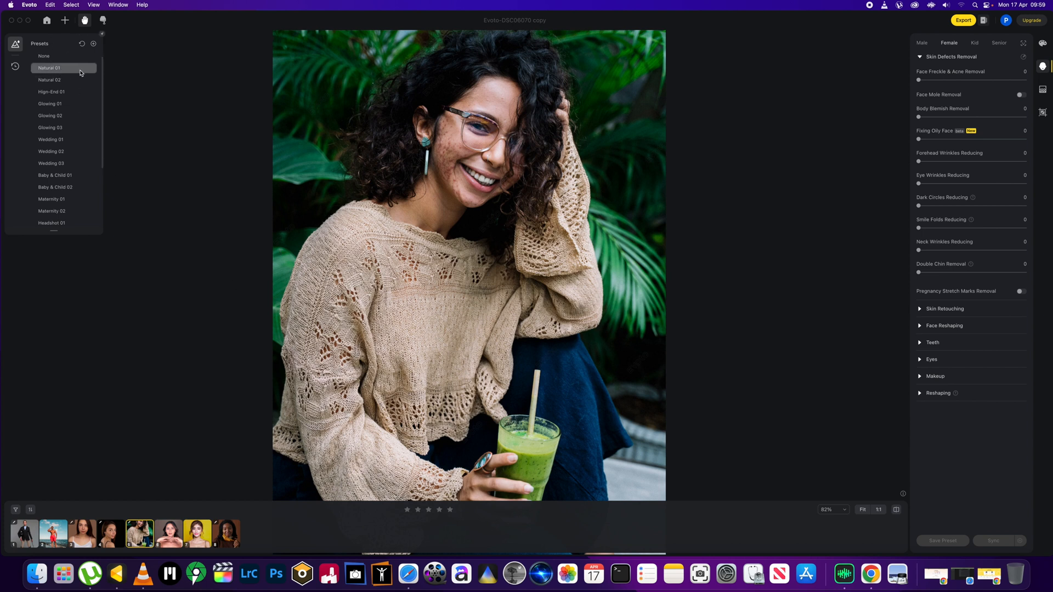
Step: Browse the recommended presets and examine the skin on the portrait's face up close
scroll(81, 68, down, 4)
scroll(81, 68, up, 5)
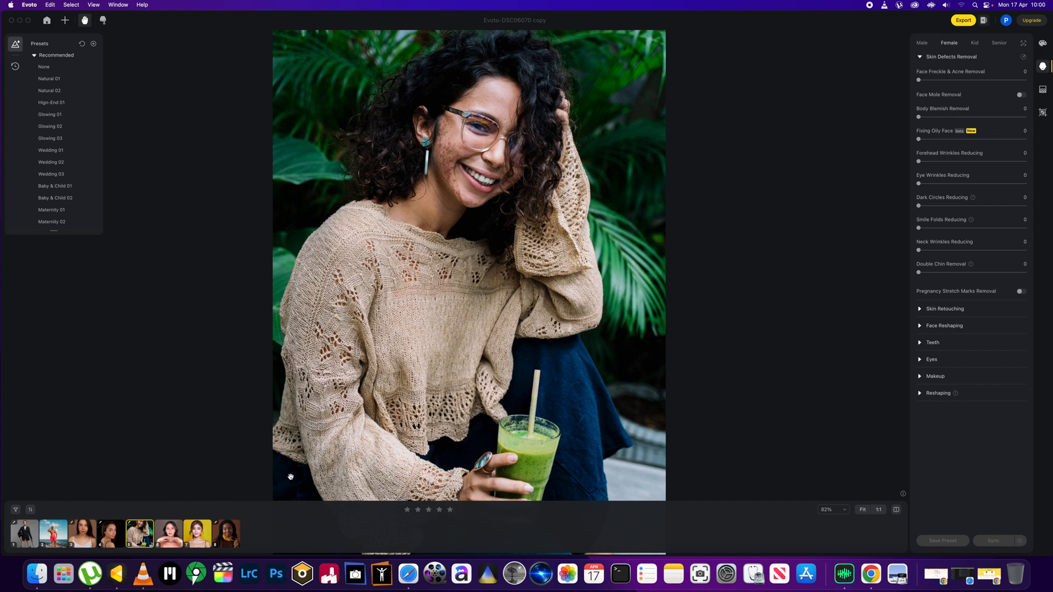
scroll(462, 348, up, 5)
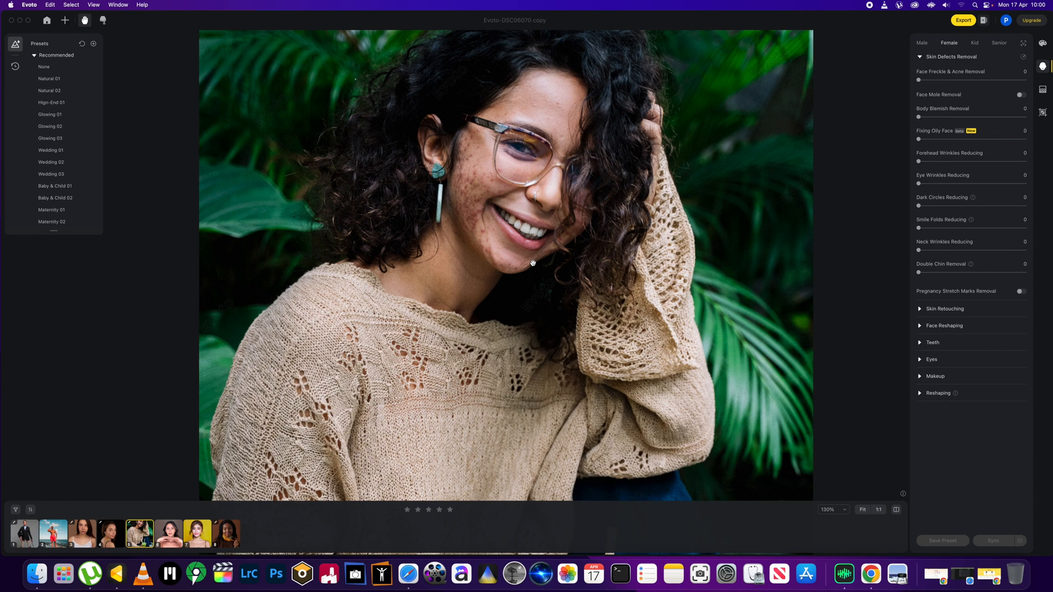
scroll(532, 262, down, 3)
scroll(533, 263, up, 1)
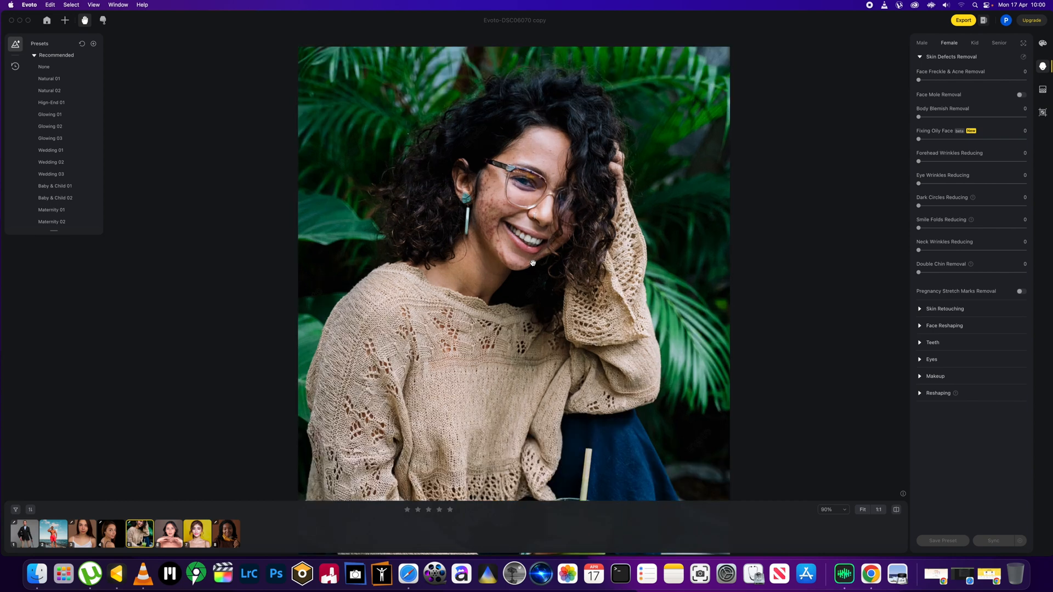
scroll(532, 263, up, 3)
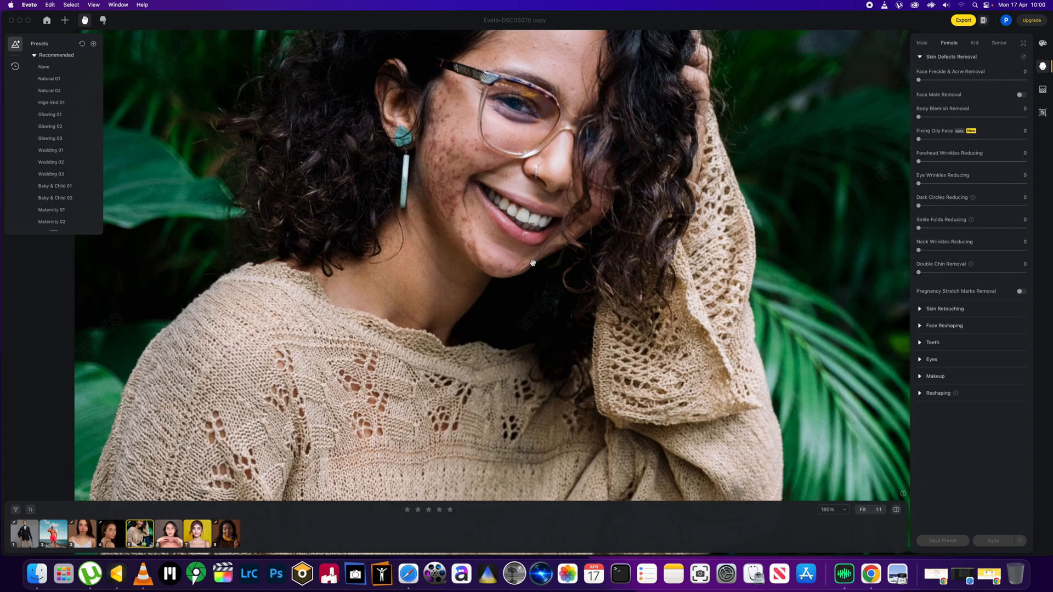
drag(532, 262, 585, 313)
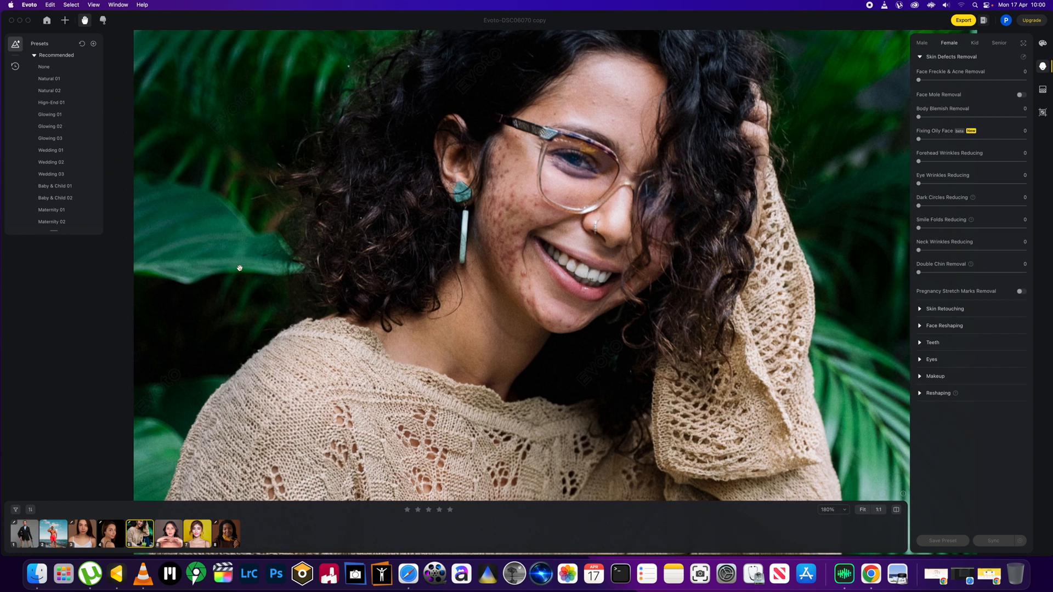
scroll(267, 370, down, 3)
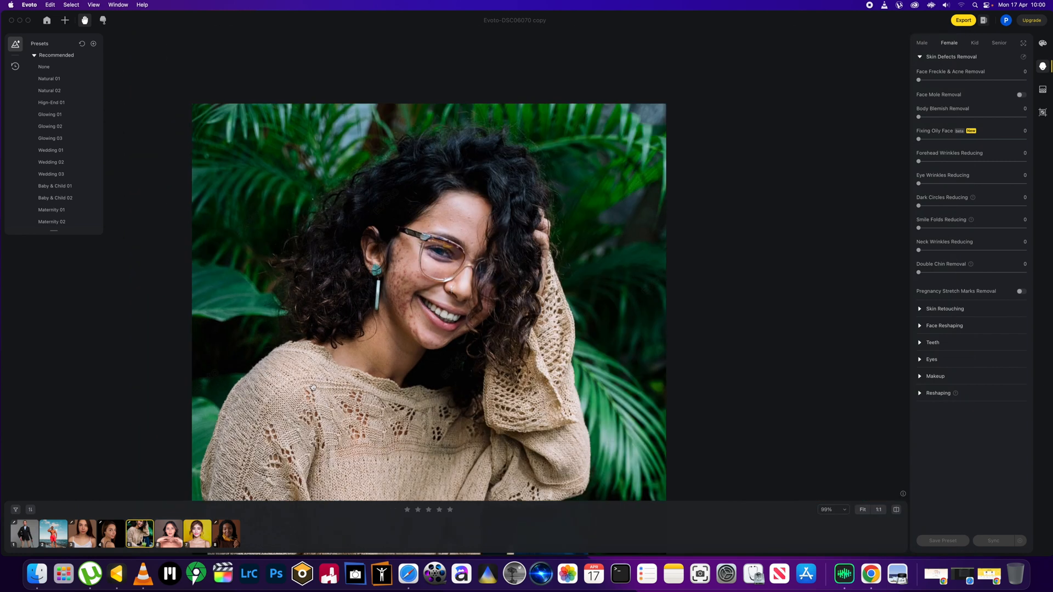
scroll(313, 388, up, 1)
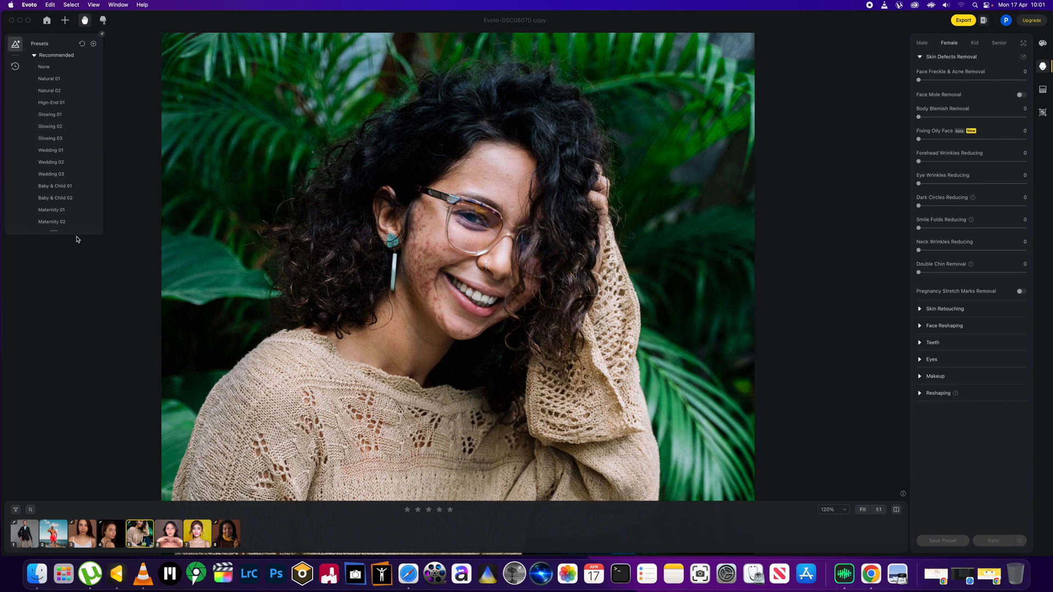
scroll(78, 223, down, 4)
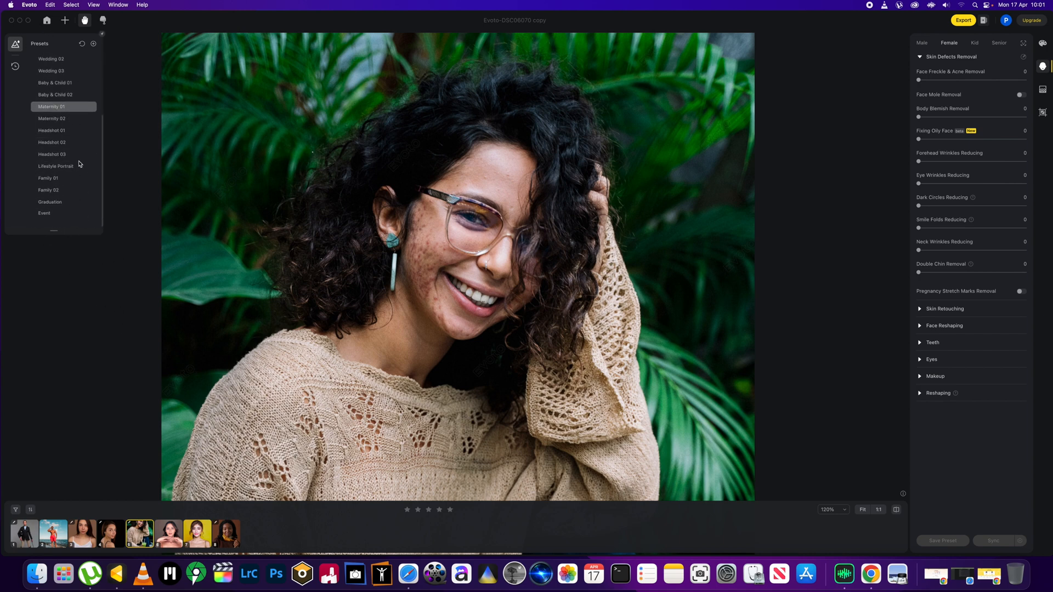
scroll(78, 163, up, 4)
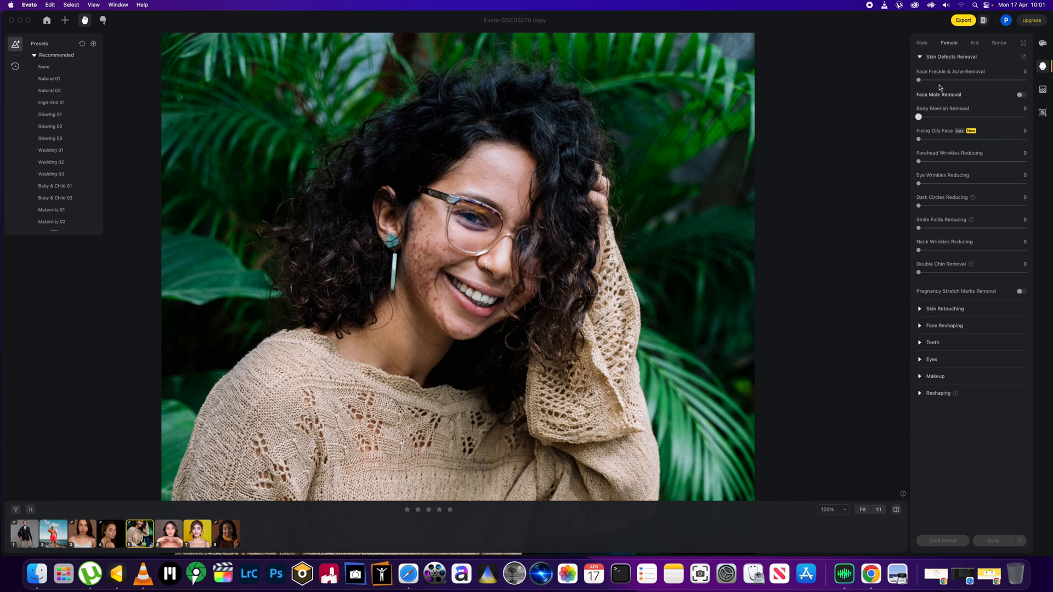
Step: Review the Skin Defects Removal adjustments available for the female portrait
click(921, 58)
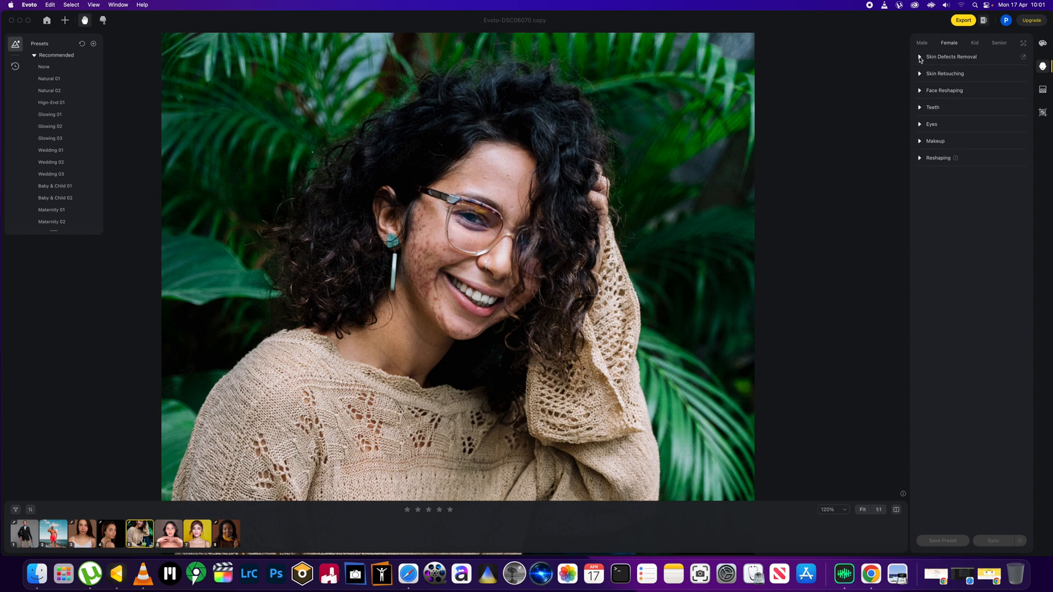
click(920, 58)
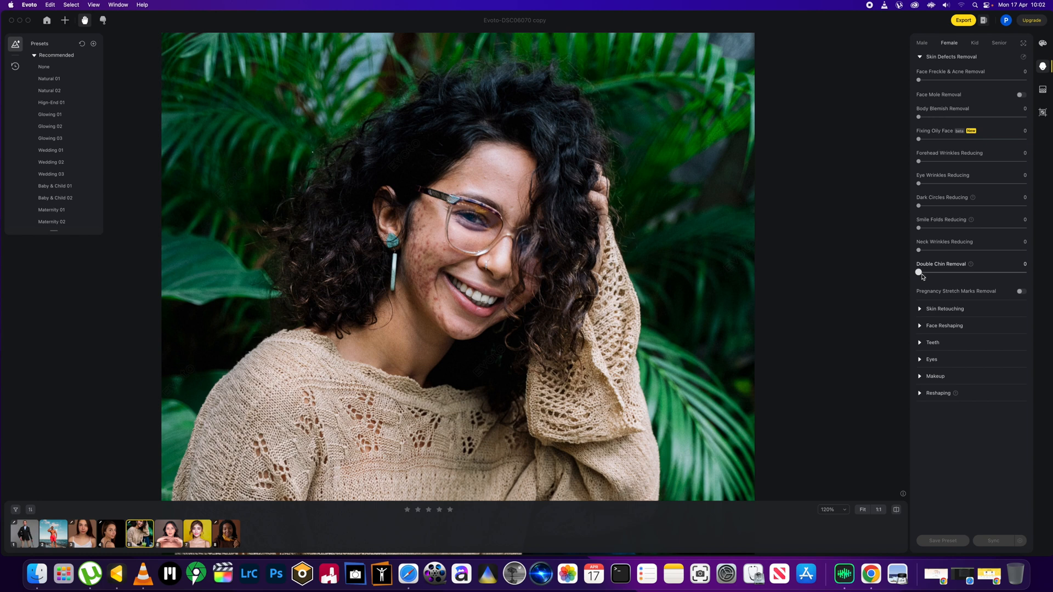
click(920, 57)
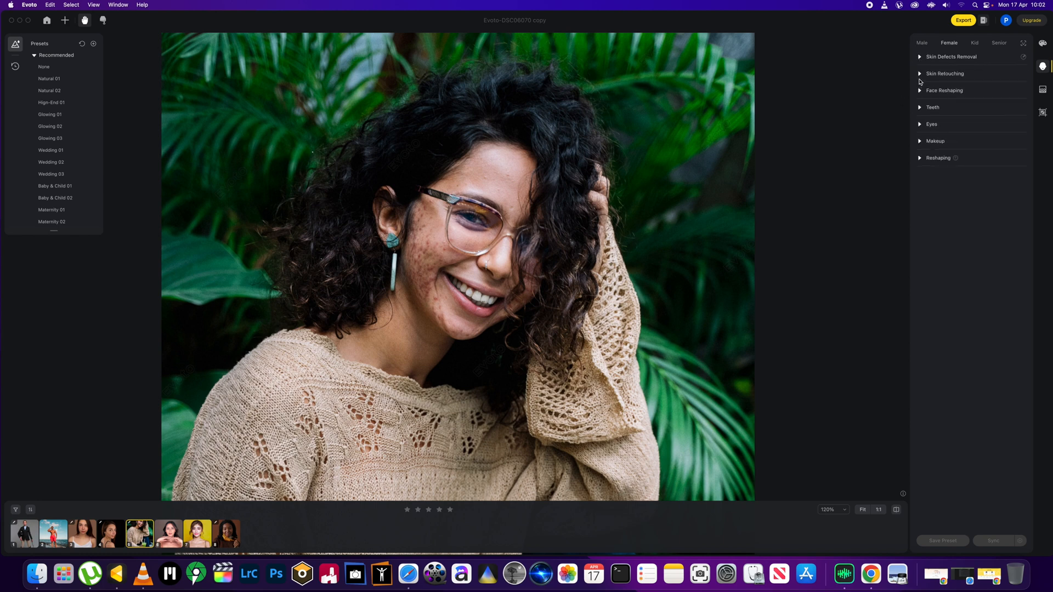
Step: Try increasing Ruddy Complexion in the Skin Retouching adjustments and reset it to 0
click(920, 74)
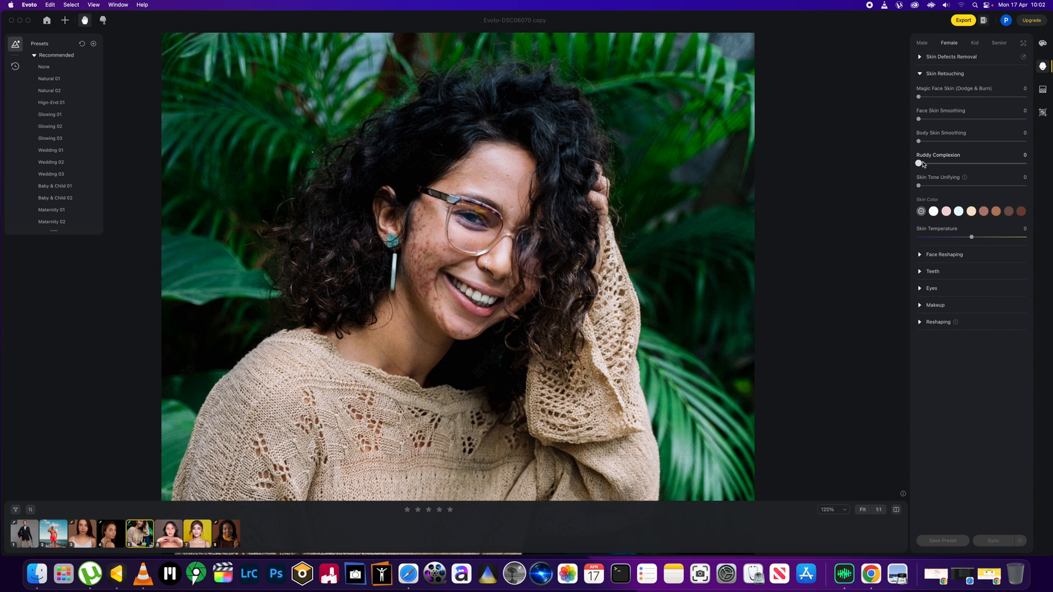
drag(918, 163, 987, 164)
click(931, 178)
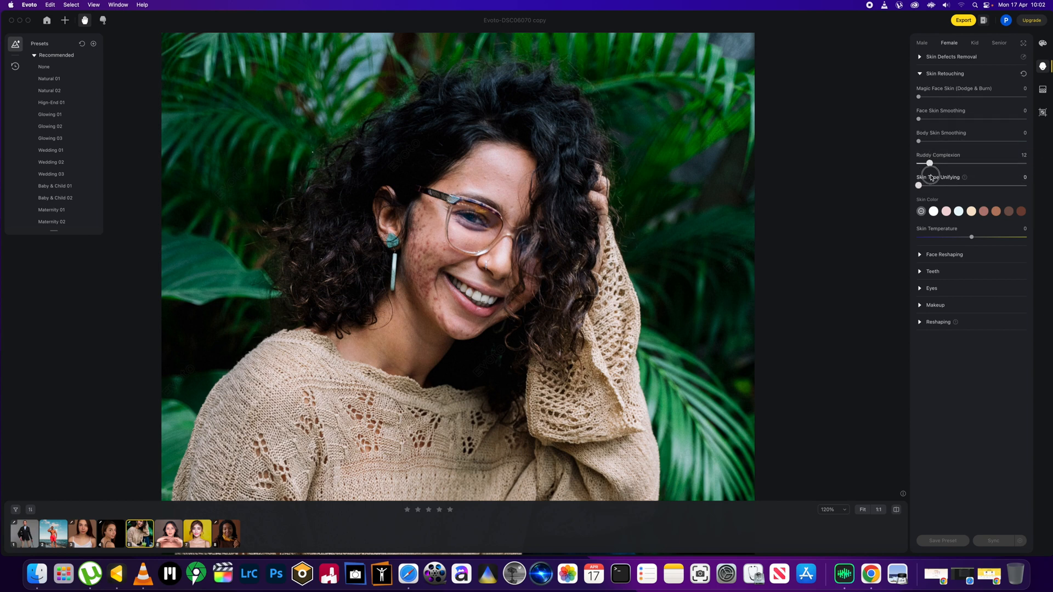
mouse_move(931, 177)
mouse_down()
mouse_move(956, 174)
mouse_move(899, 171)
mouse_move(951, 167)
mouse_move(915, 164)
mouse_up()
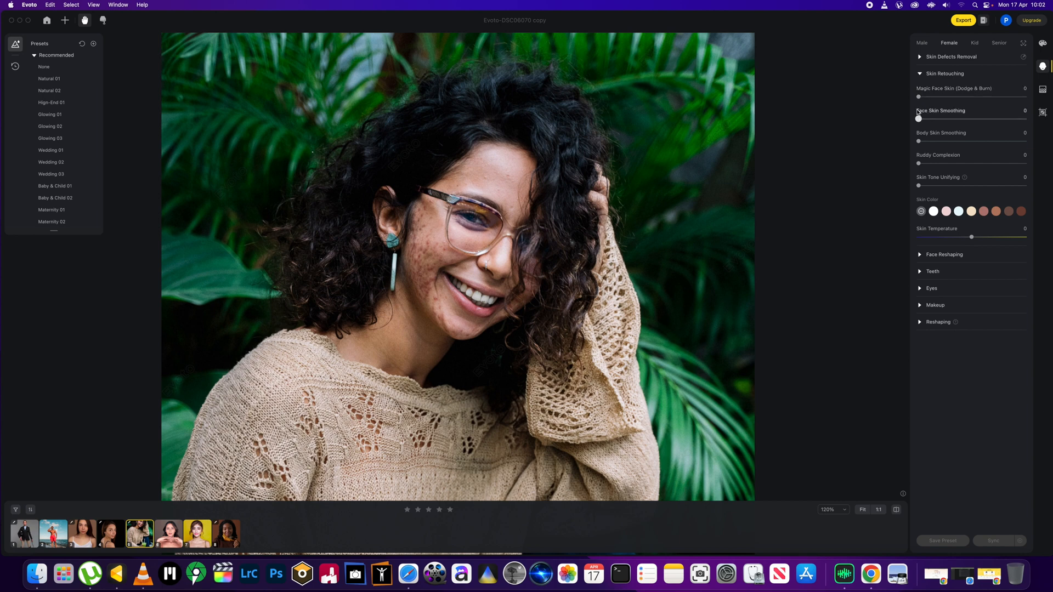
click(919, 75)
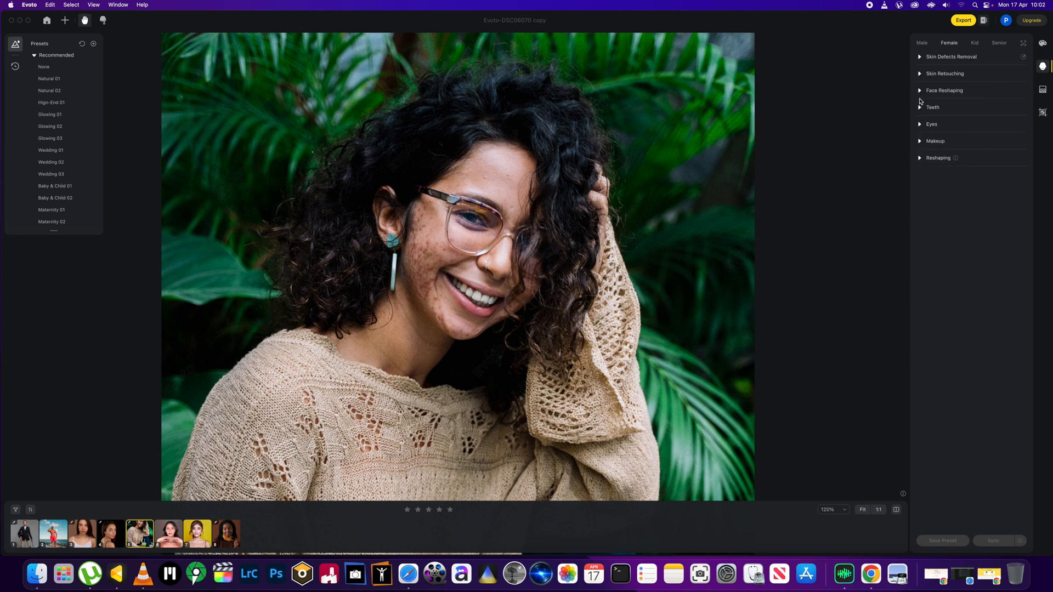
Step: Review the Face Reshaping adjustments for face shape, eyebrows, eyes, nose and mouth
click(919, 92)
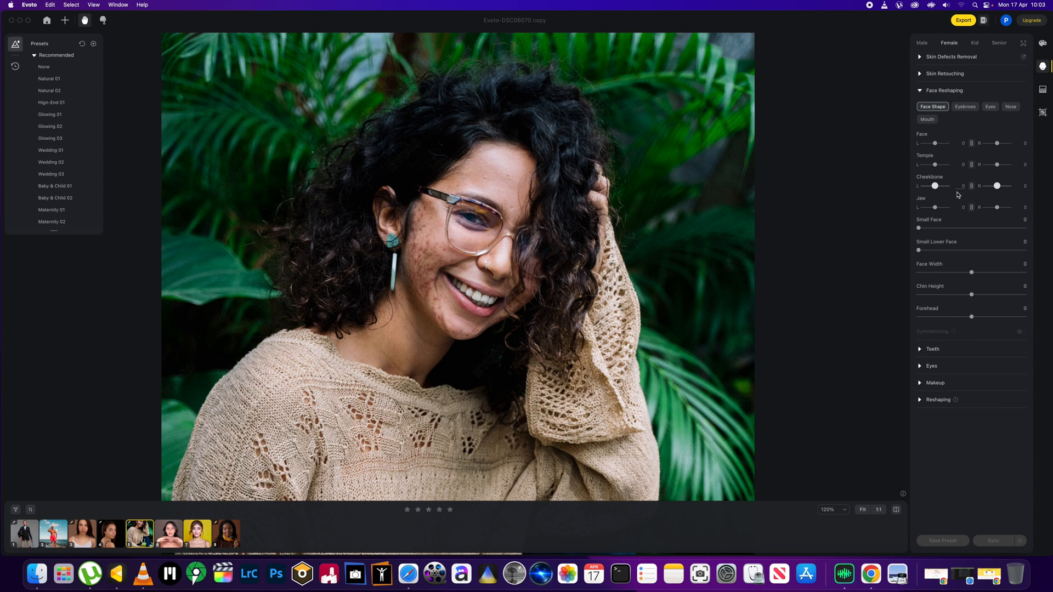
click(969, 108)
click(991, 109)
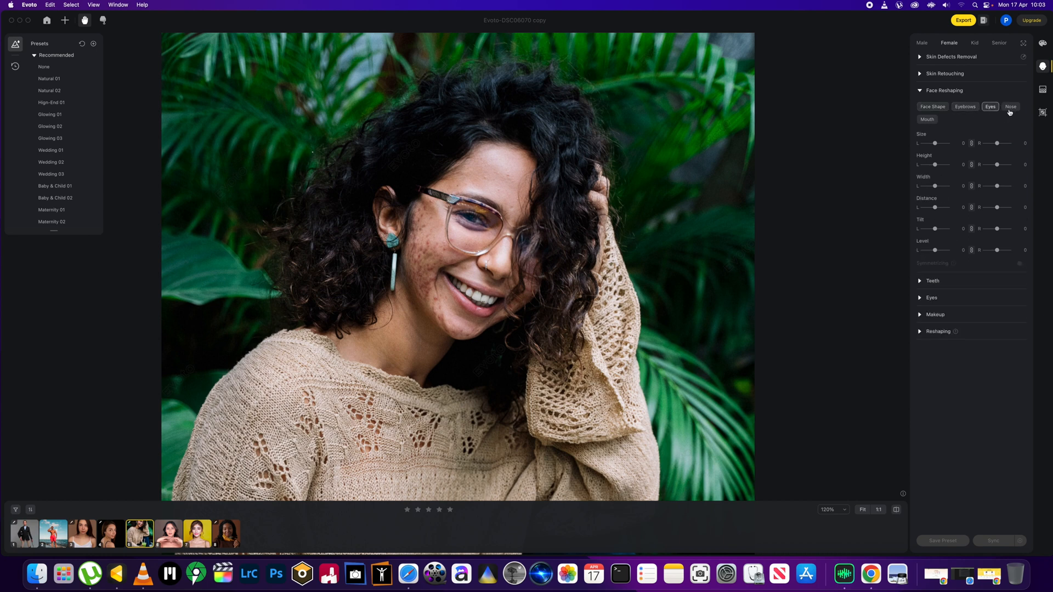
click(1010, 109)
click(927, 119)
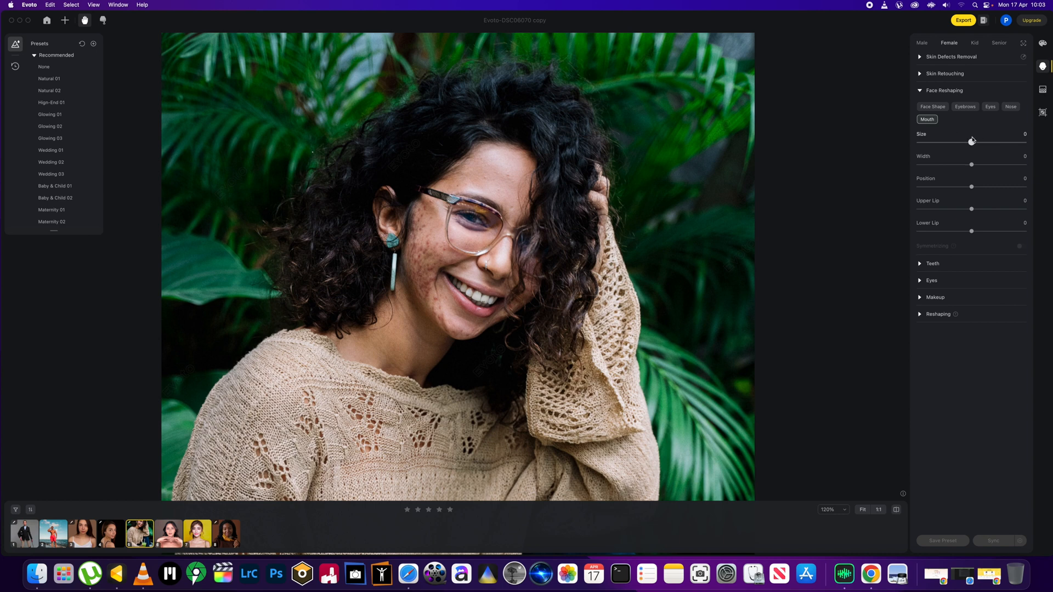
click(965, 108)
click(932, 107)
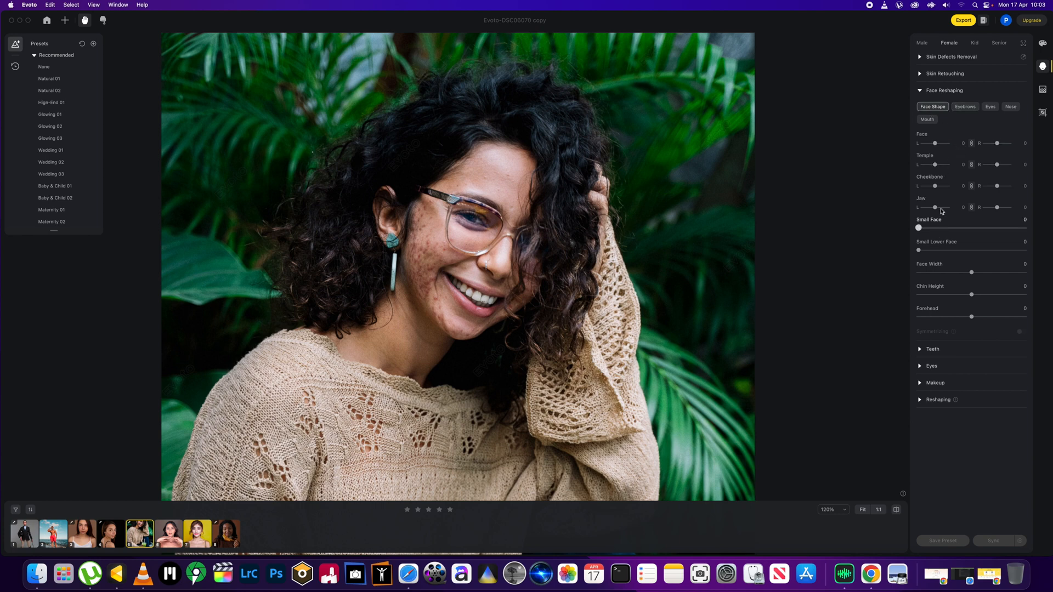
click(919, 91)
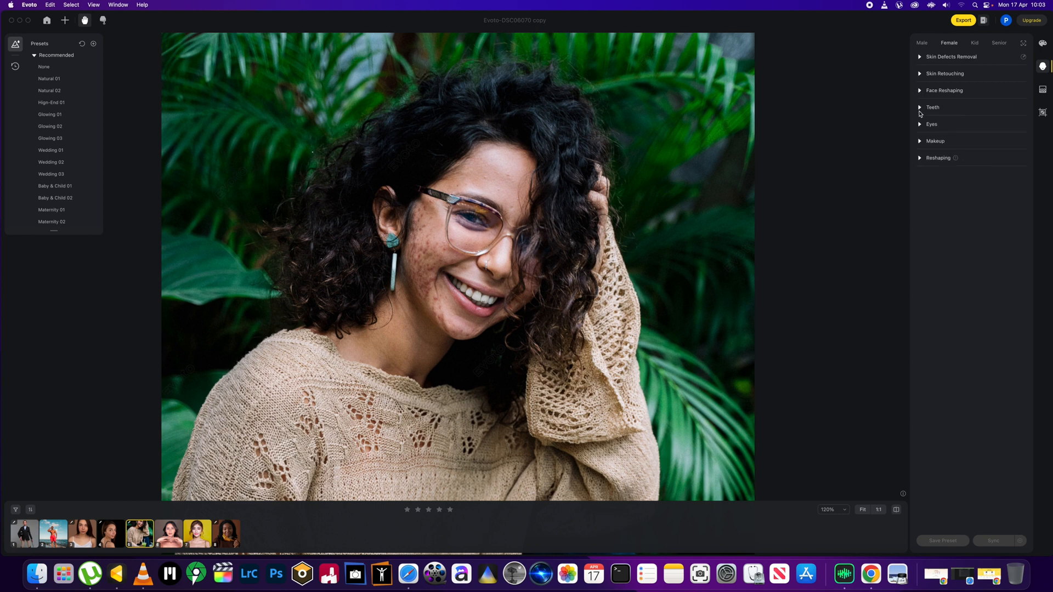
Step: Review the Teeth, Eyes and Makeup adjustments for the portrait
click(920, 108)
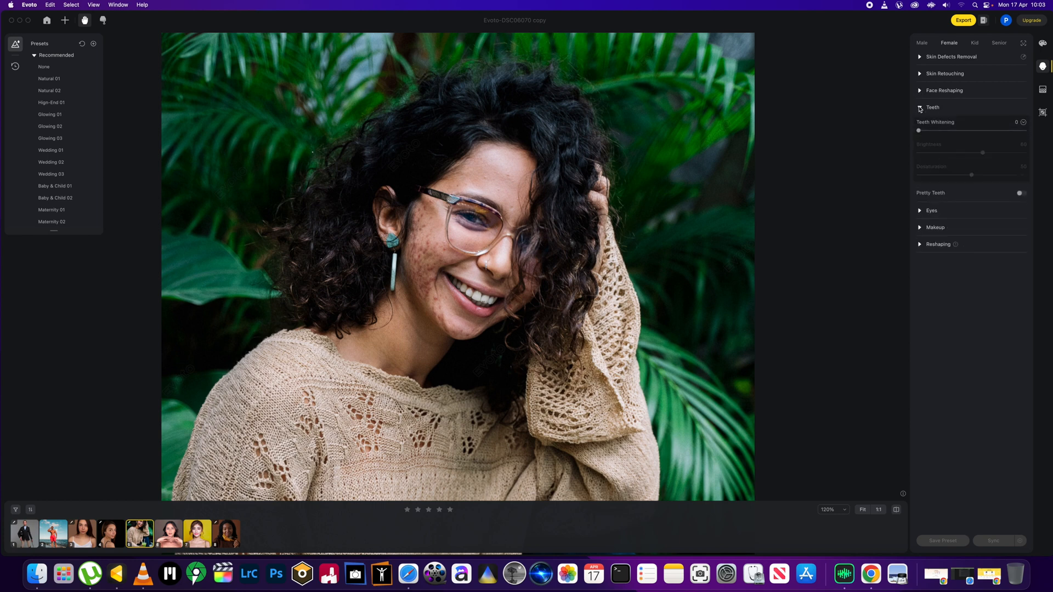
click(919, 108)
click(920, 125)
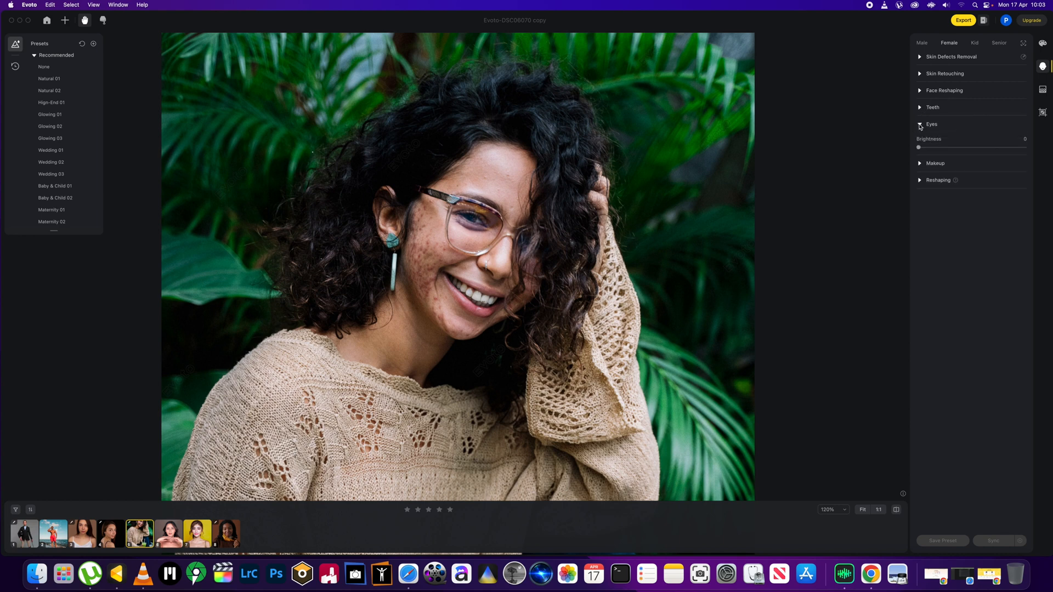
click(920, 125)
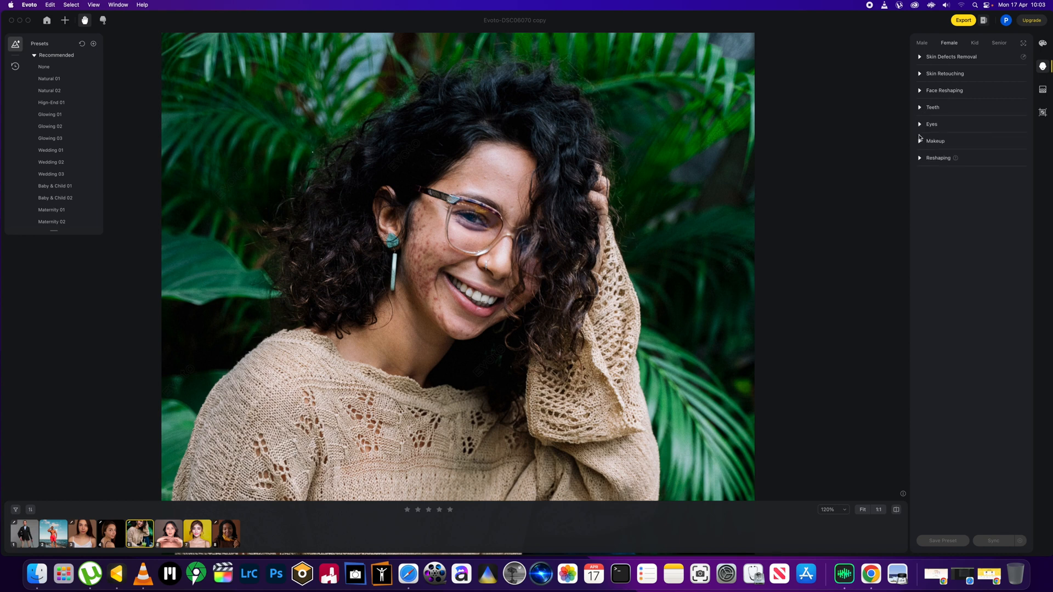
click(920, 142)
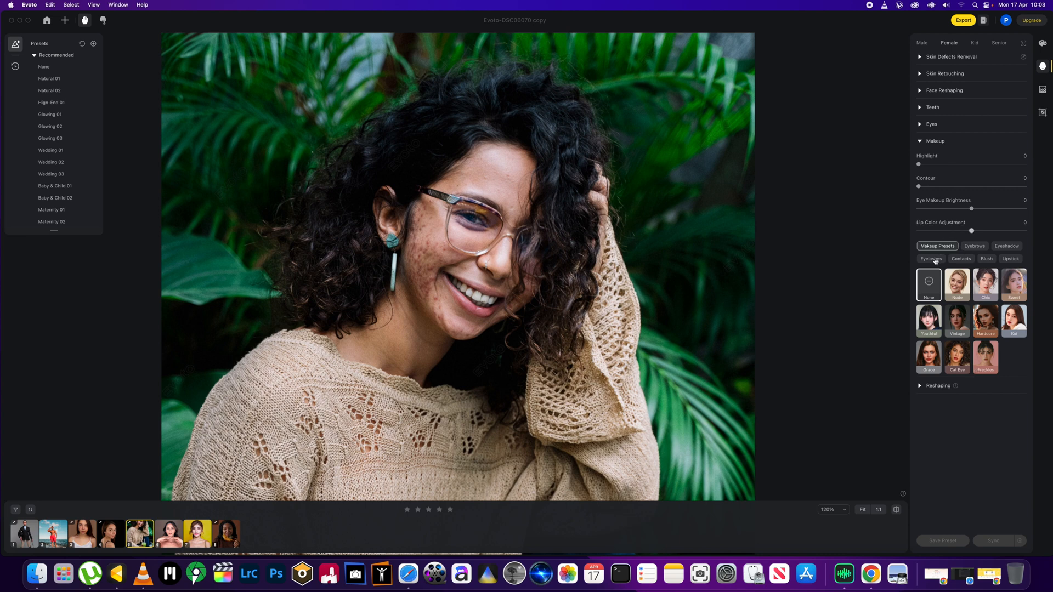
Step: Look through the Eyebrows and Eyeshadow makeup options, finishing on the Makeup Presets
click(974, 248)
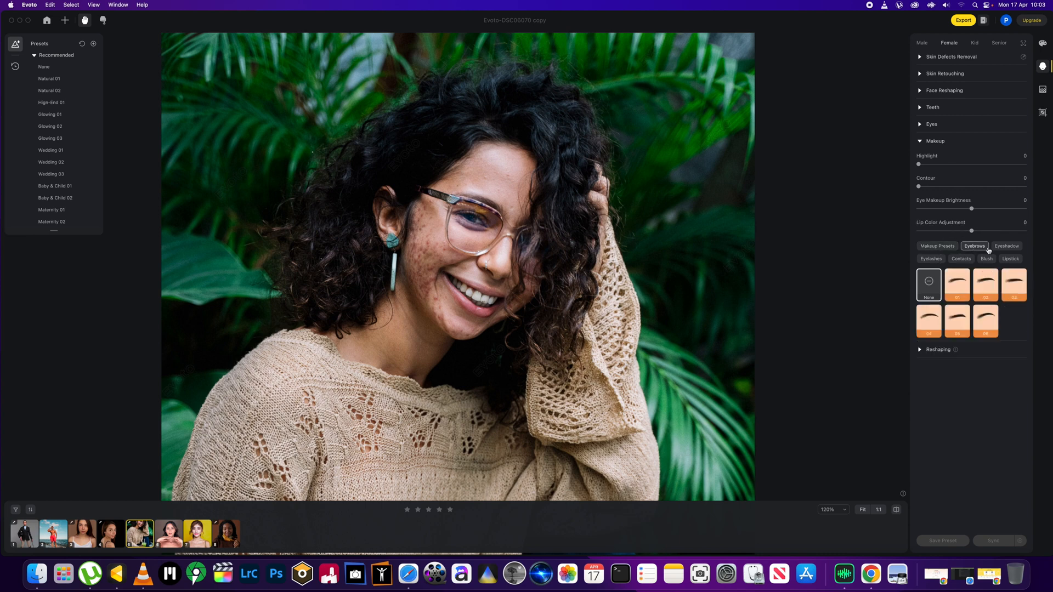
click(1000, 248)
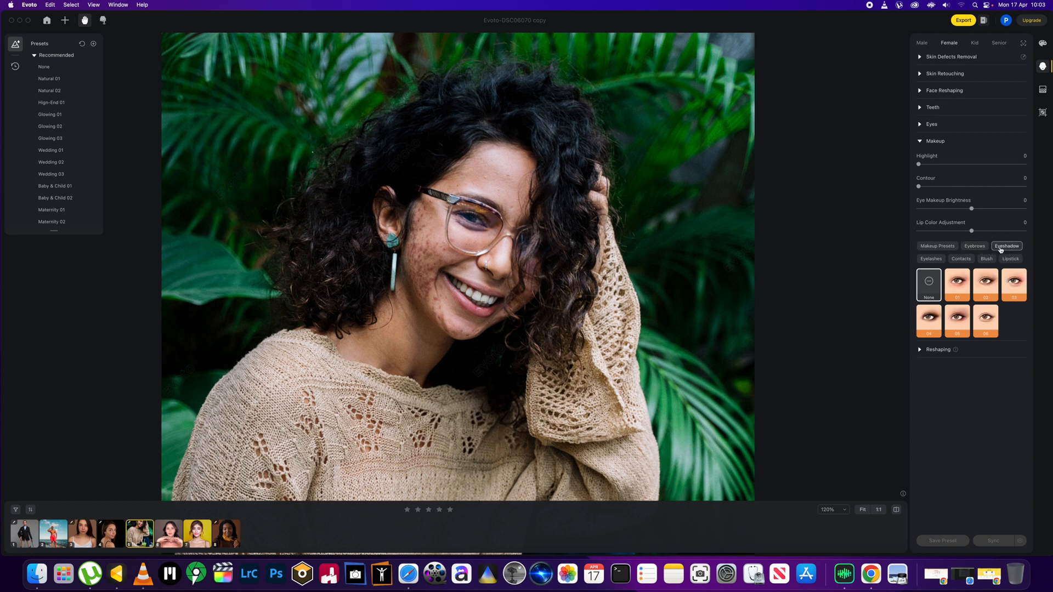
click(937, 246)
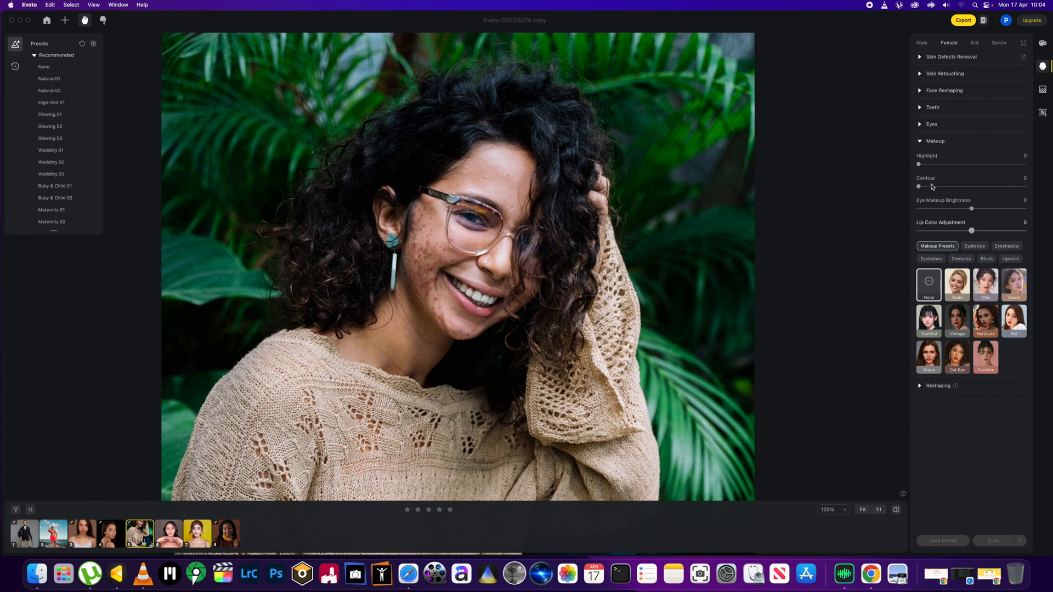
Step: Expand the Reshaping adjustments and set Reshape Body (AI) to -1 for the portrait
click(920, 385)
scroll(802, 334, down, 3)
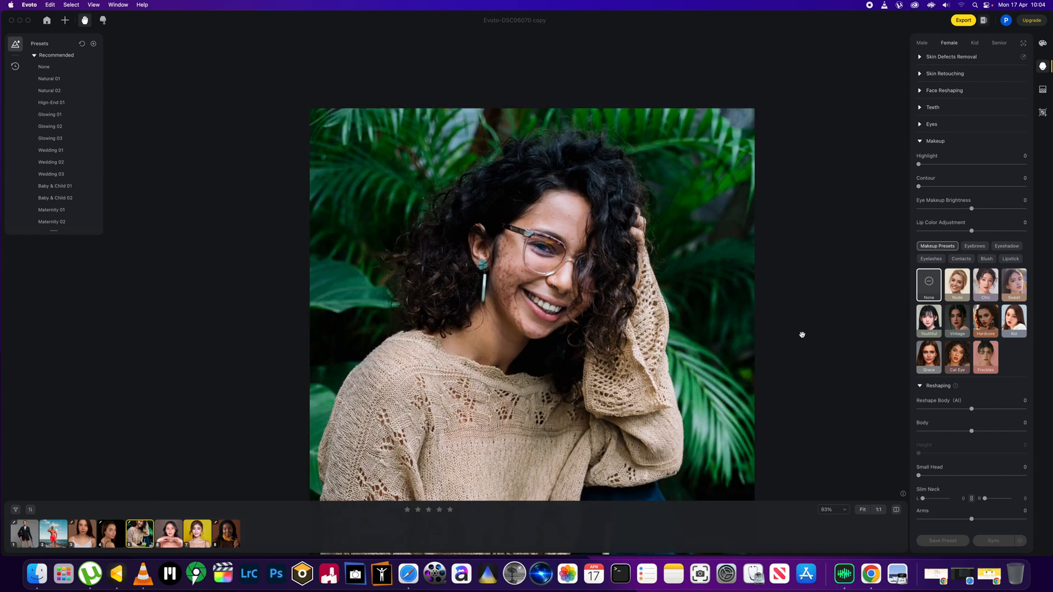
scroll(798, 337, down, 5)
scroll(723, 353, up, 5)
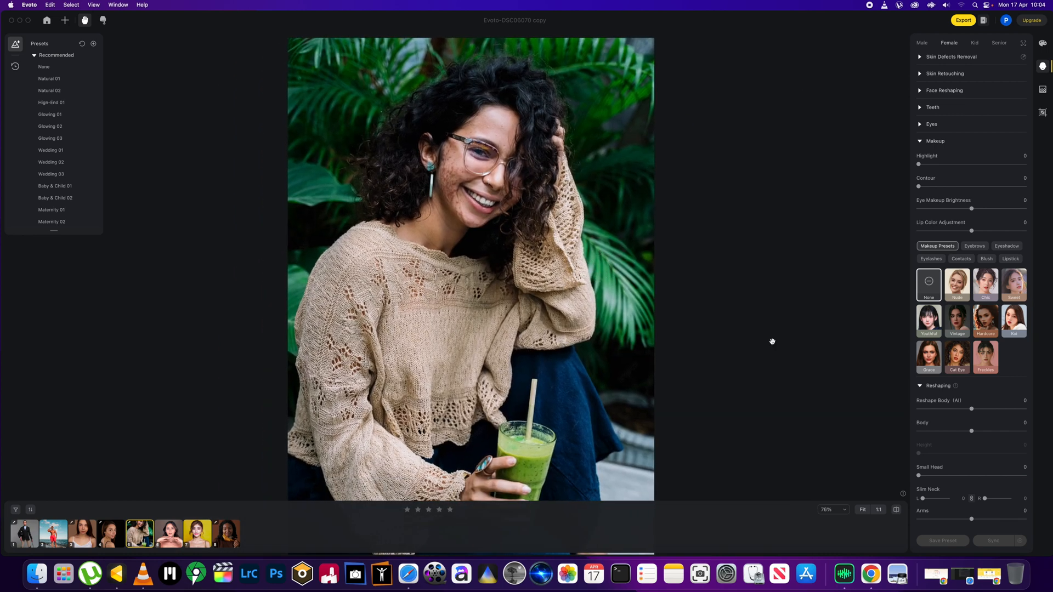
scroll(951, 438, down, 4)
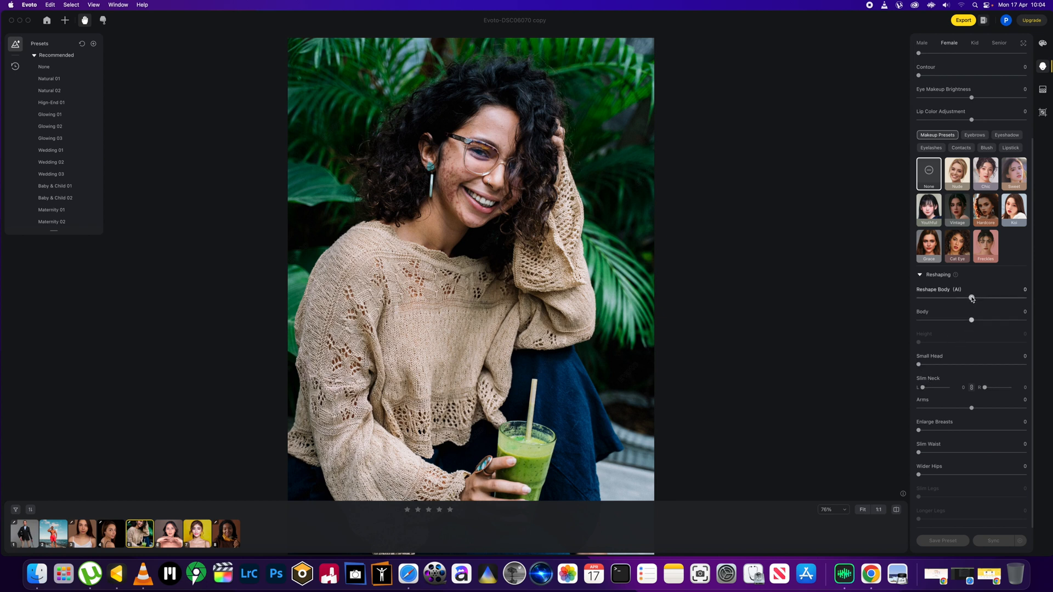
mouse_move(971, 299)
mouse_down()
mouse_move(942, 299)
mouse_move(990, 299)
mouse_move(937, 299)
mouse_move(997, 302)
mouse_move(925, 301)
mouse_move(971, 301)
mouse_up()
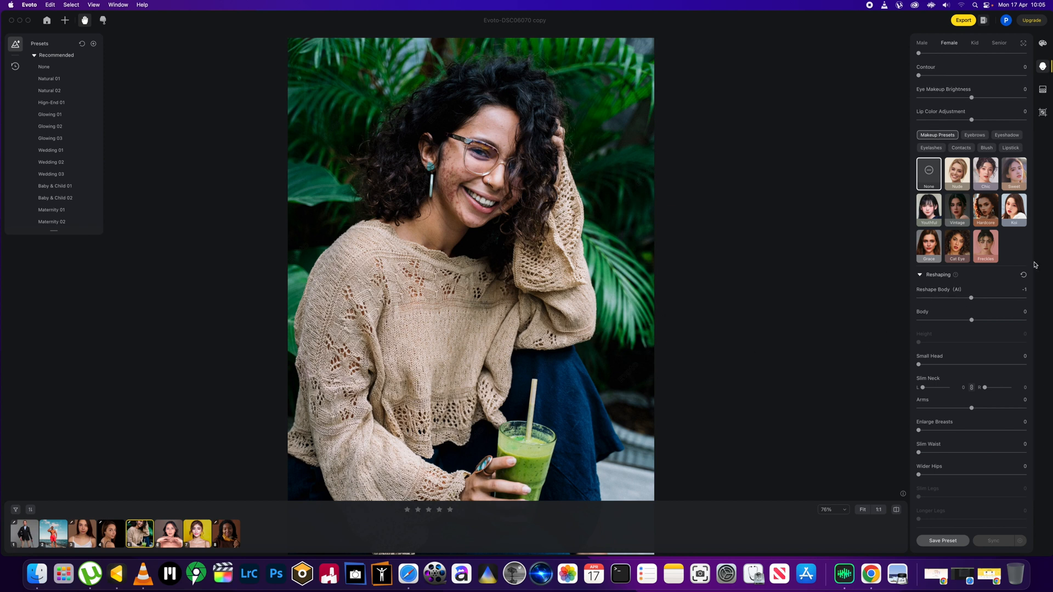
Step: Collapse the Makeup and Reshaping adjustment groups
scroll(942, 212, up, 5)
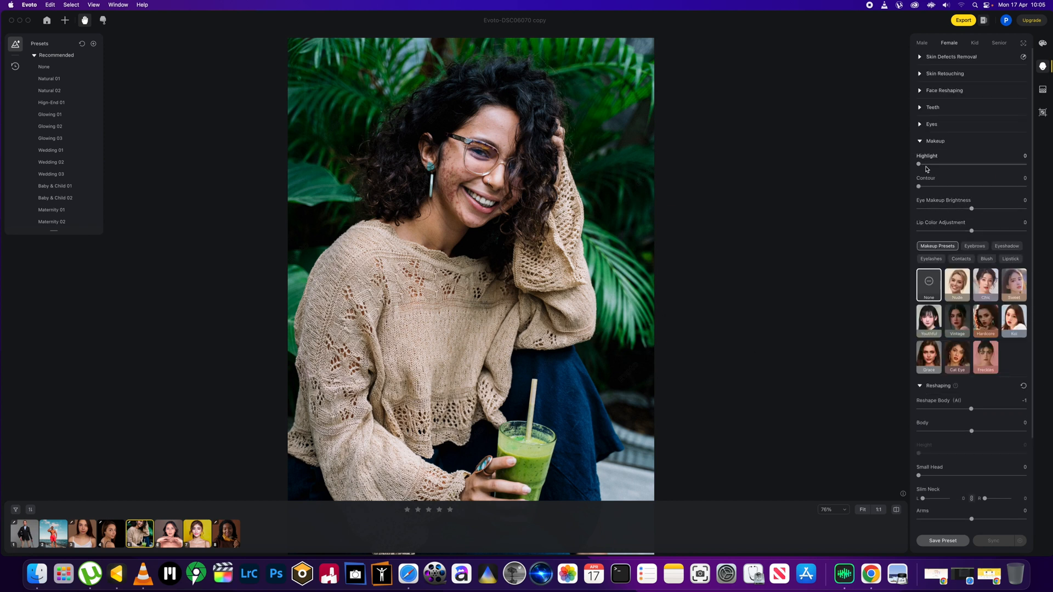
click(920, 142)
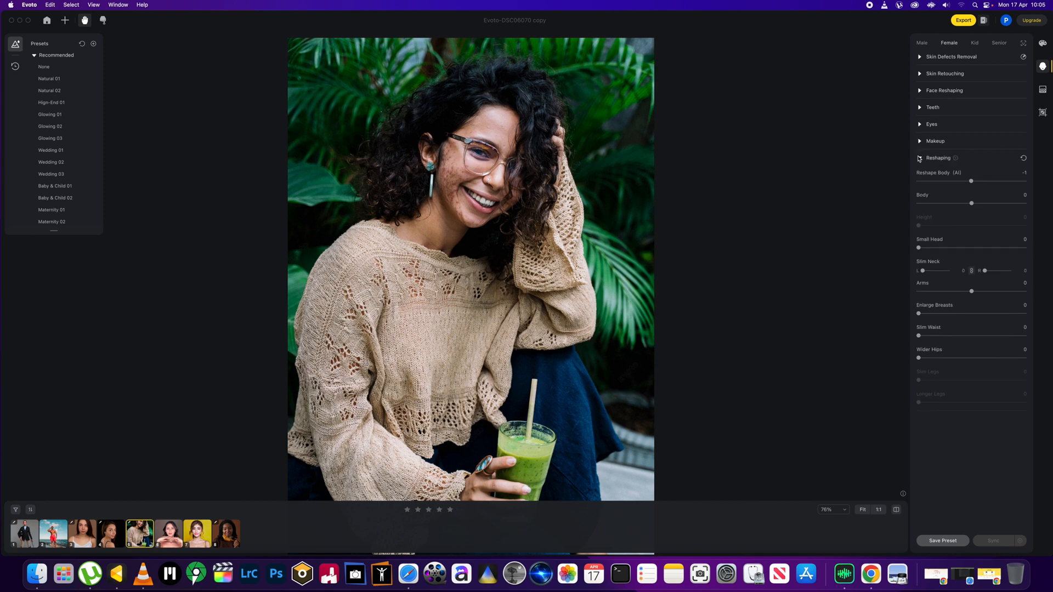
click(919, 157)
Step: Raise Face Freckle & Acne Removal to 100 in the Skin Defects Removal adjustments for the curly-haired woman's portrait
scroll(827, 143, up, 3)
scroll(409, 214, up, 2)
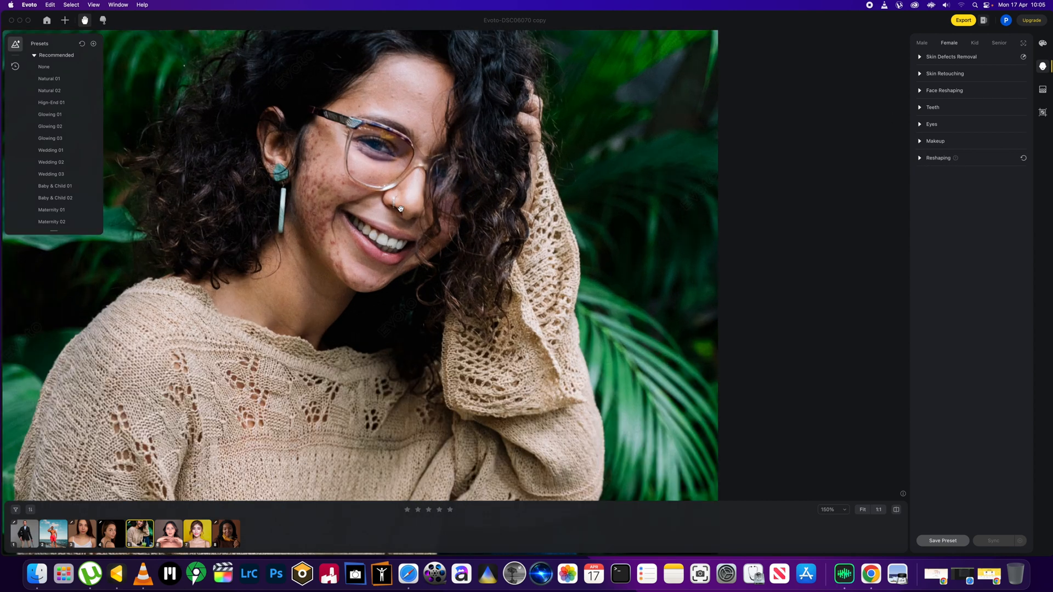
drag(410, 214, 527, 263)
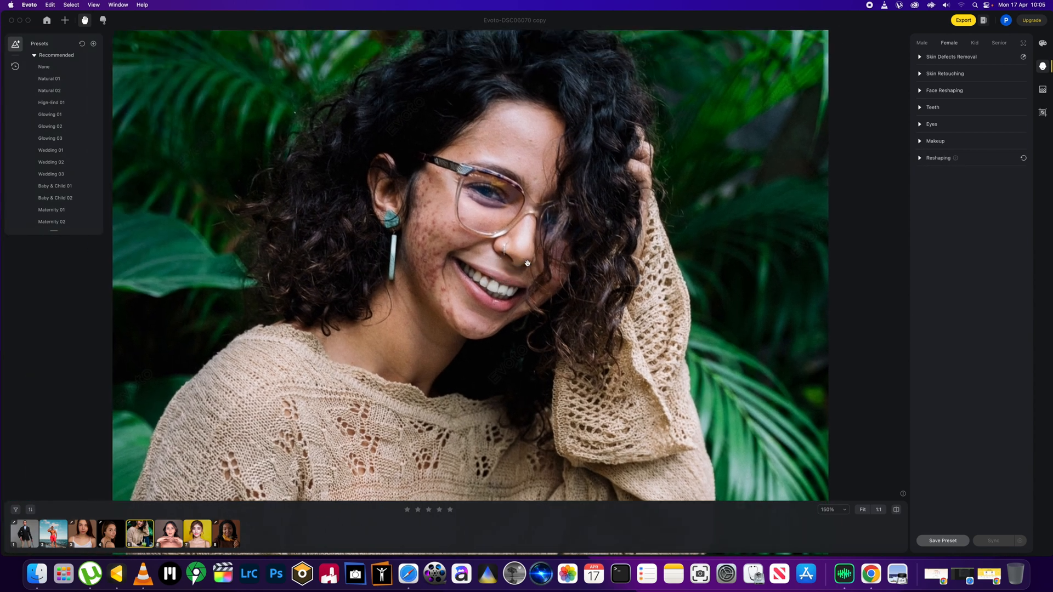
scroll(524, 236, down, 2)
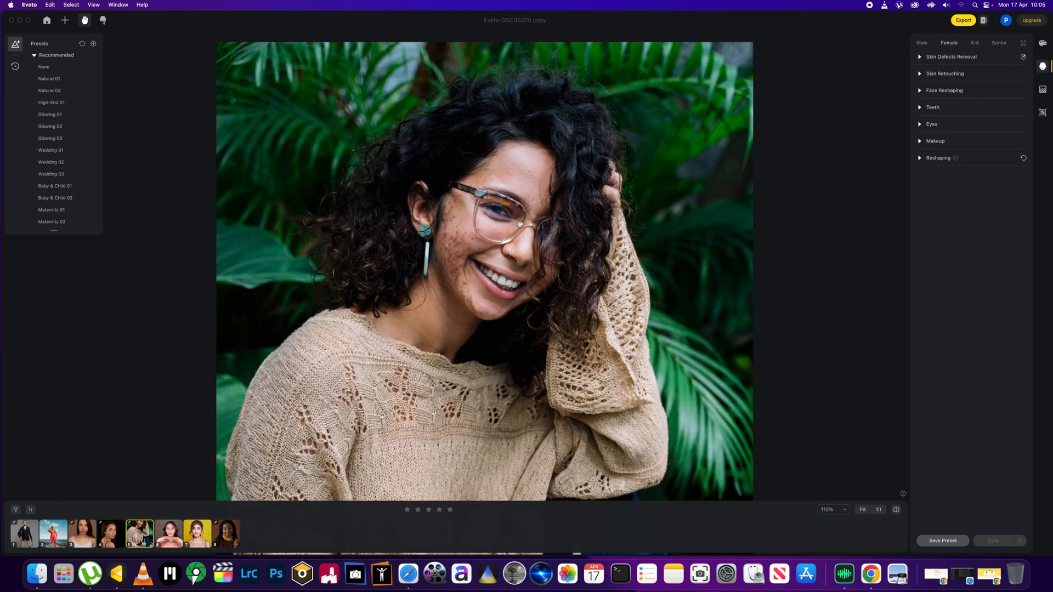
scroll(520, 224, up, 3)
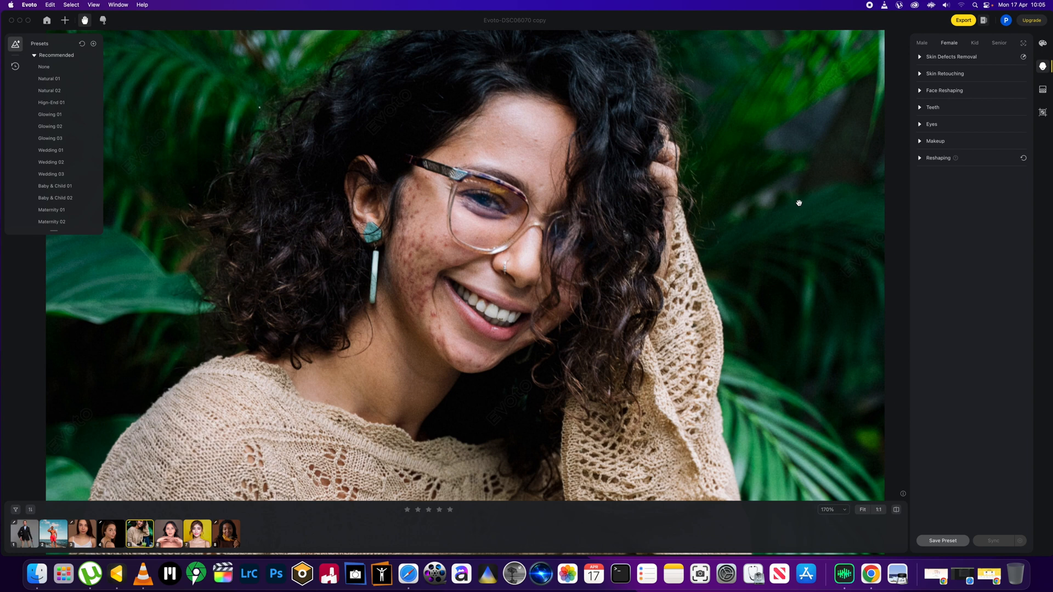
click(920, 58)
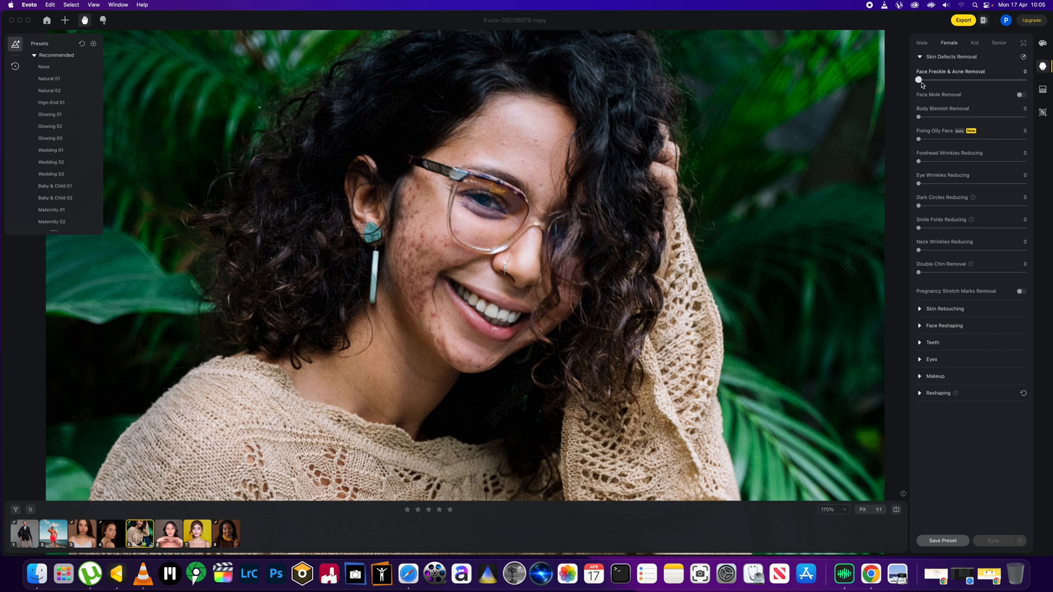
drag(918, 80, 996, 86)
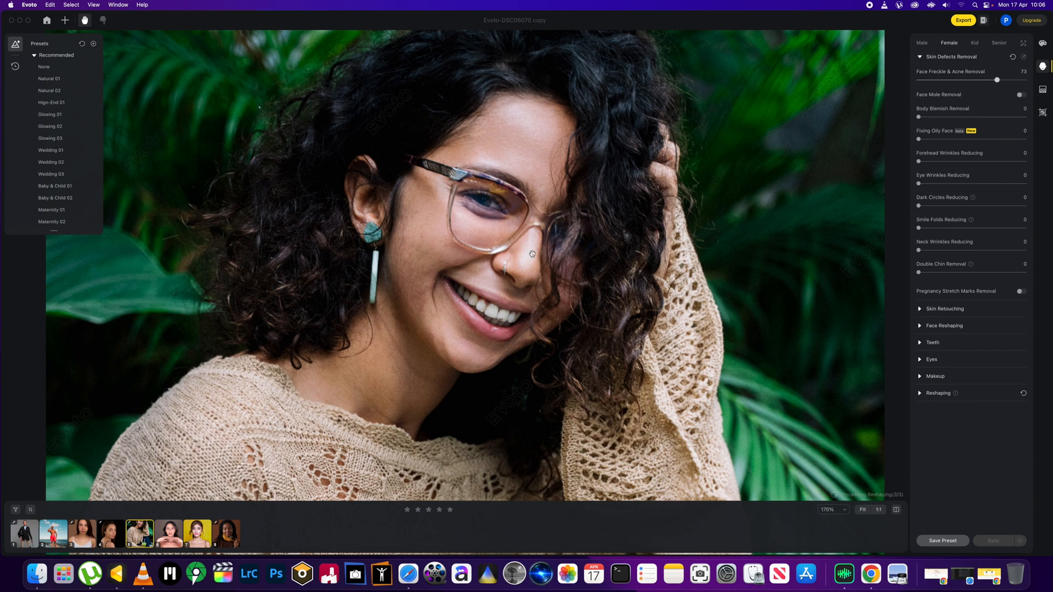
scroll(418, 286, up, 5)
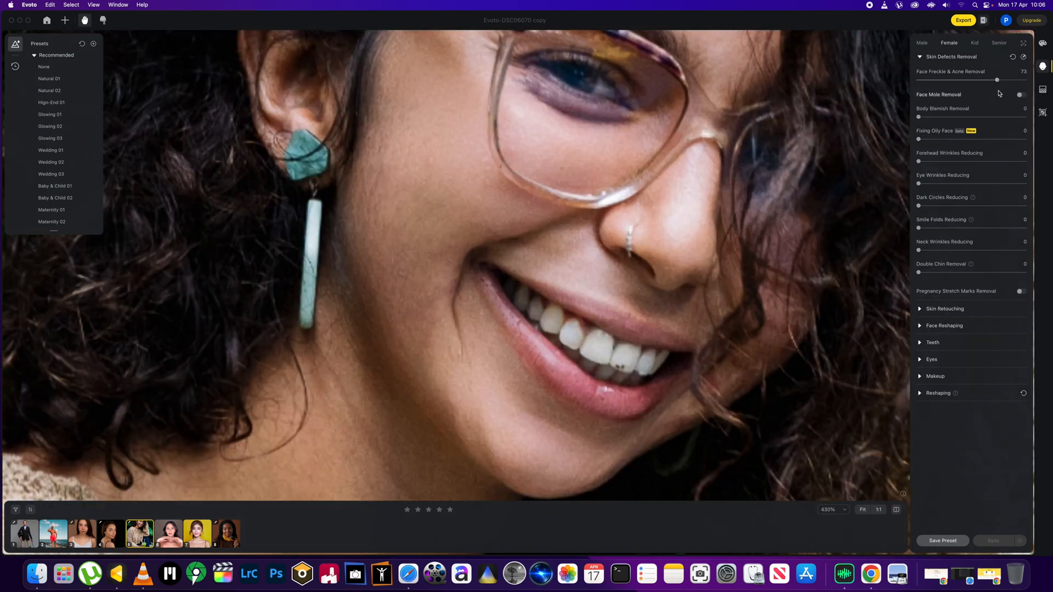
drag(997, 79, 1030, 87)
Step: Compare the woman's cheek close up before and after the freckle and acne removal
scroll(497, 284, down, 3)
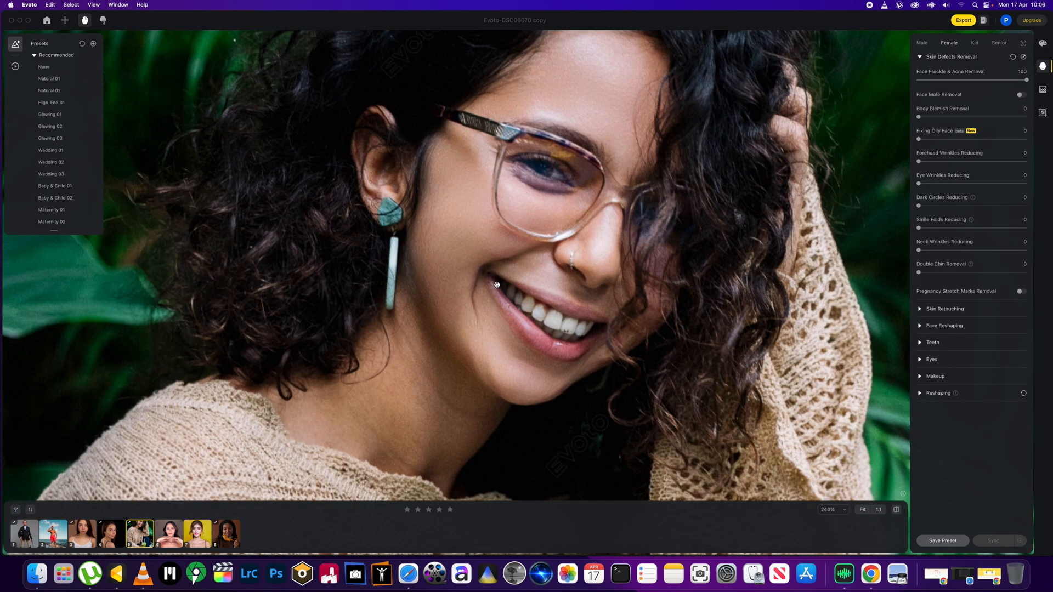
scroll(496, 284, up, 1)
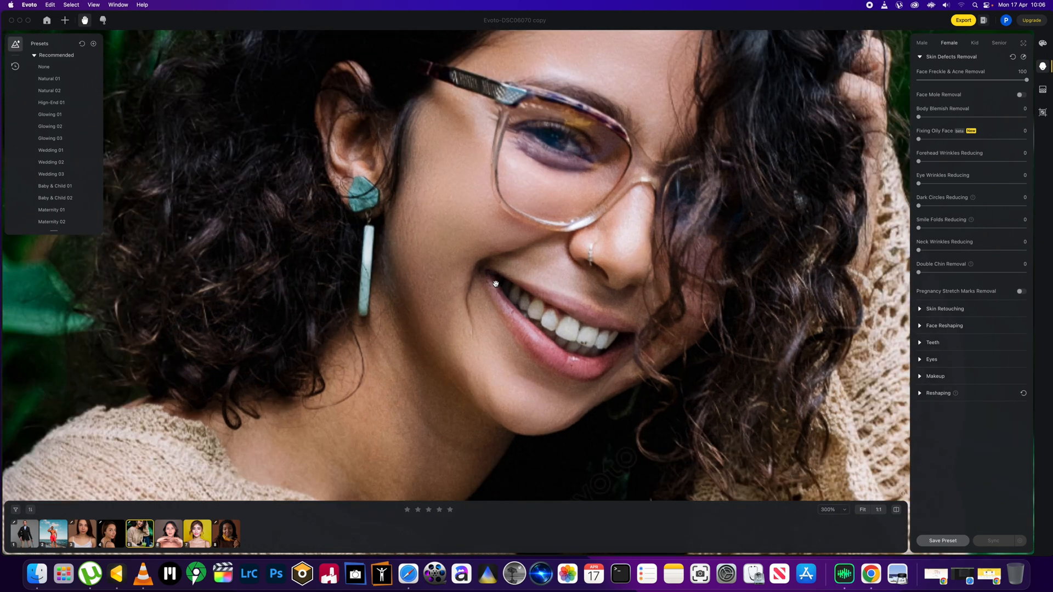
click(896, 510)
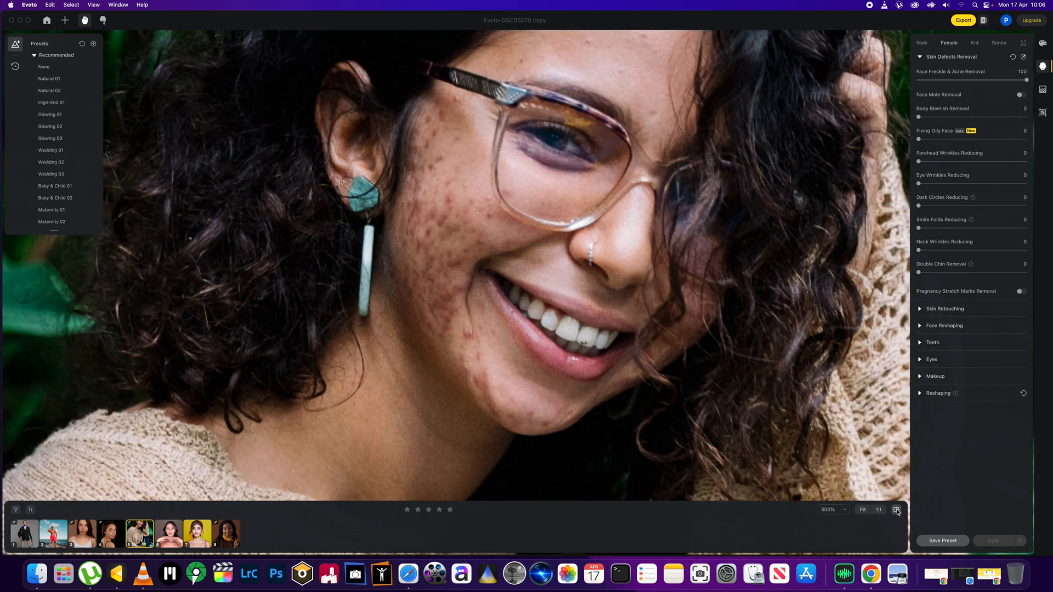
click(896, 511)
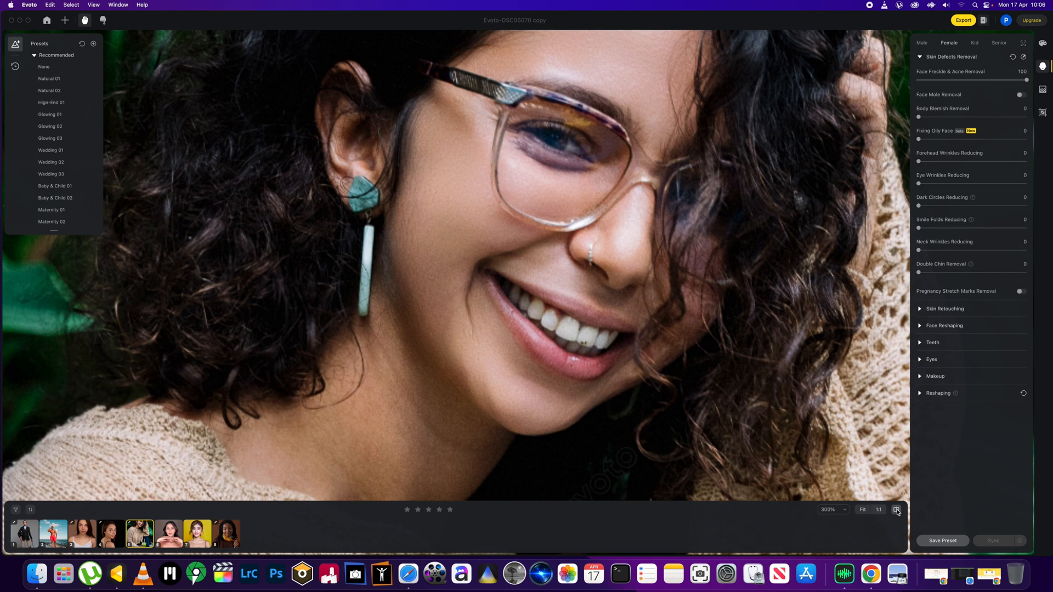
click(897, 511)
click(896, 511)
click(897, 511)
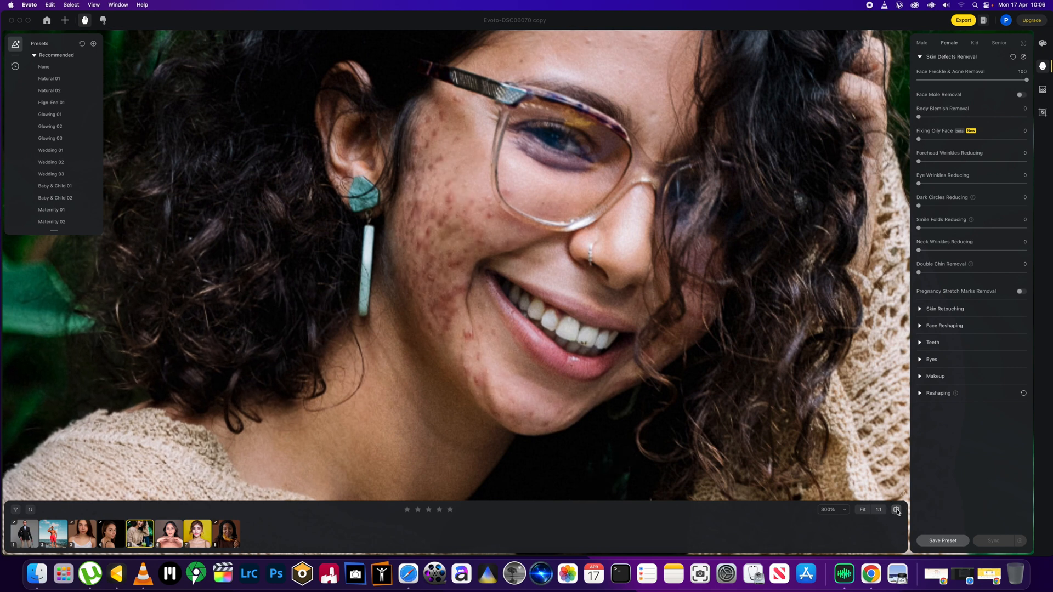
click(897, 511)
click(897, 511)
click(895, 510)
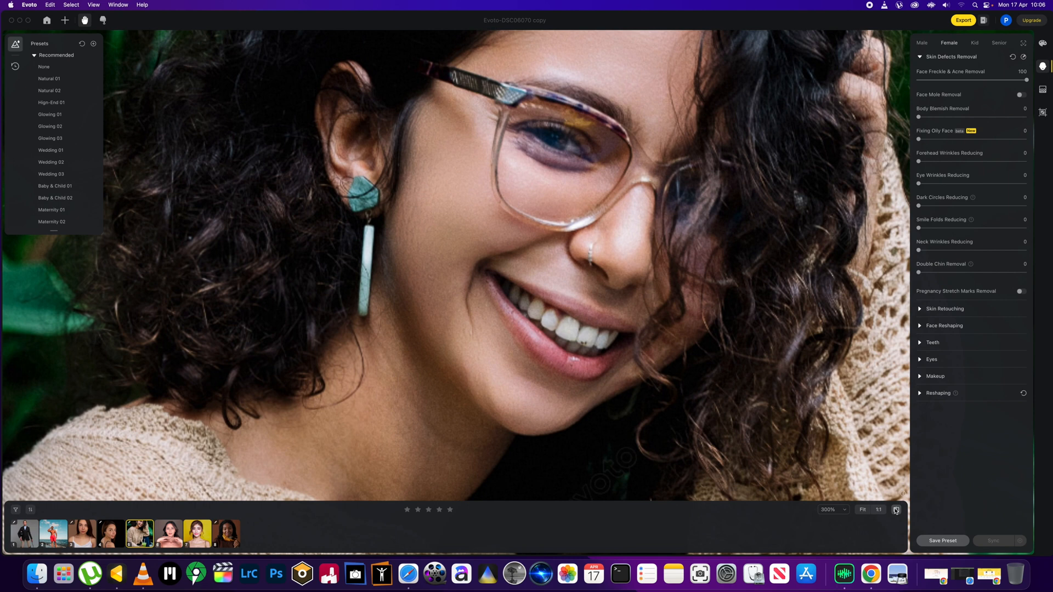
click(895, 510)
click(895, 511)
Step: Inspect the retouched face and compare the original and edited versions in a wider view of the portrait
scroll(435, 244, down, 3)
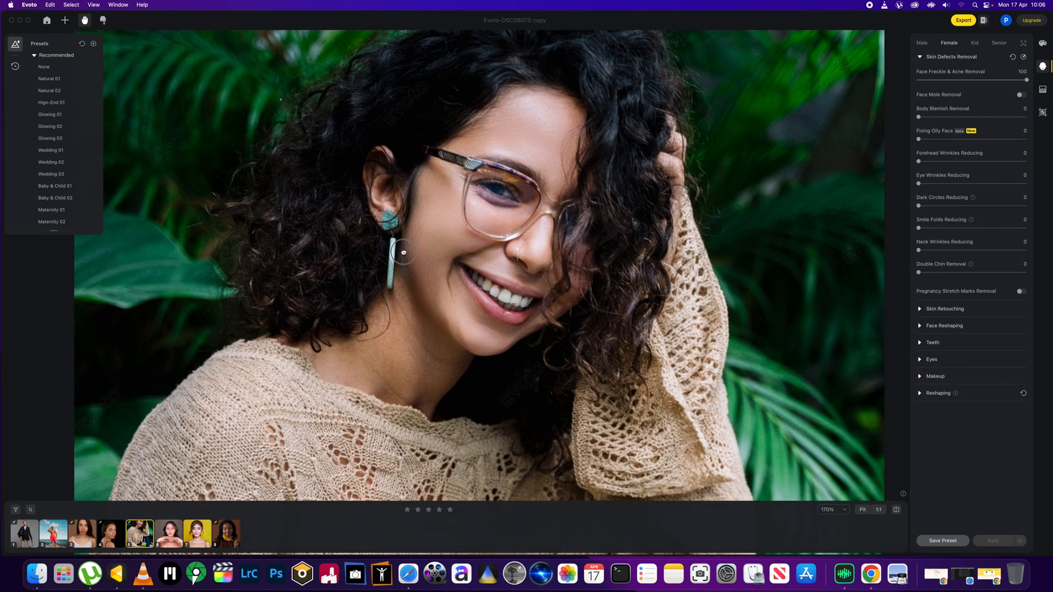
scroll(404, 253, right, 2)
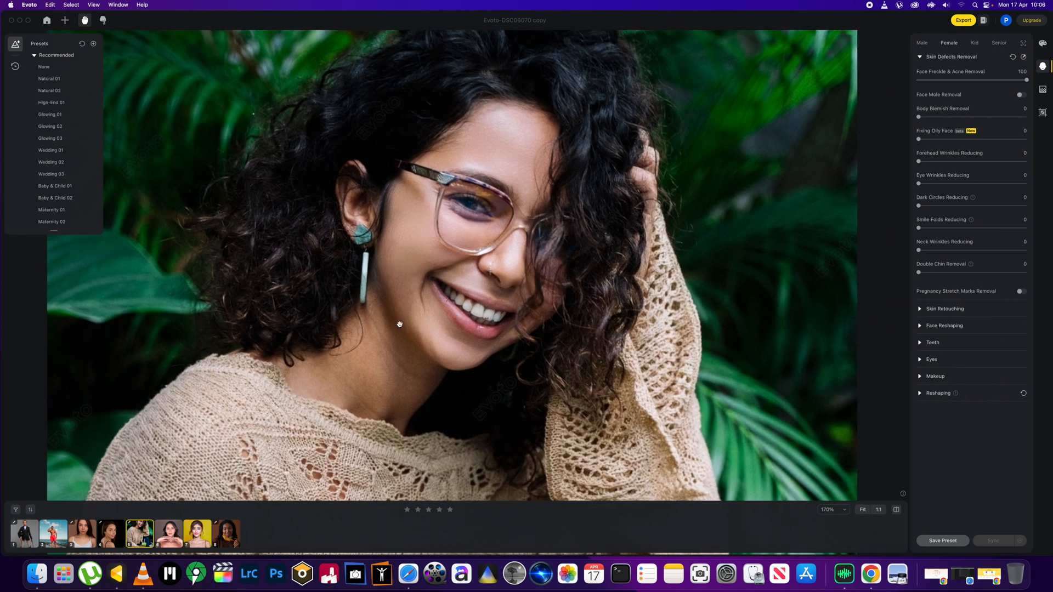
scroll(399, 294, up, 3)
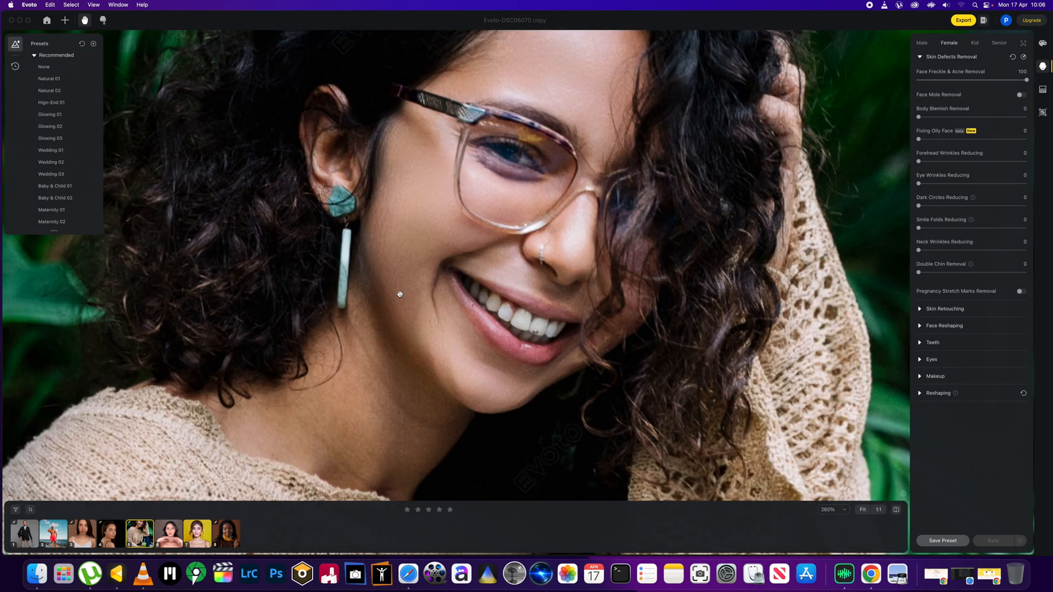
scroll(399, 294, down, 3)
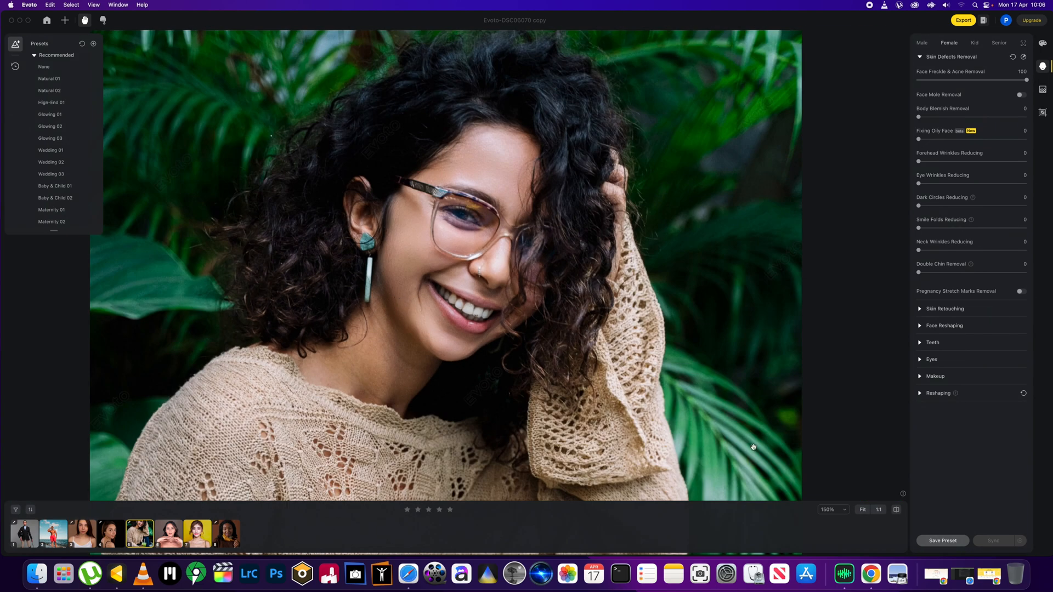
click(896, 510)
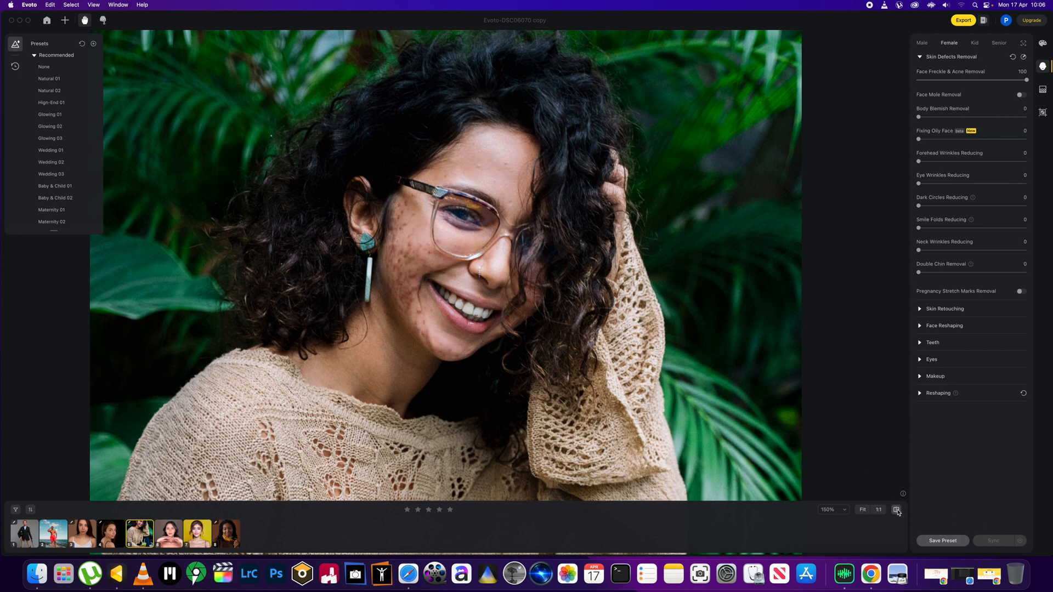
click(897, 511)
click(897, 511)
click(897, 511)
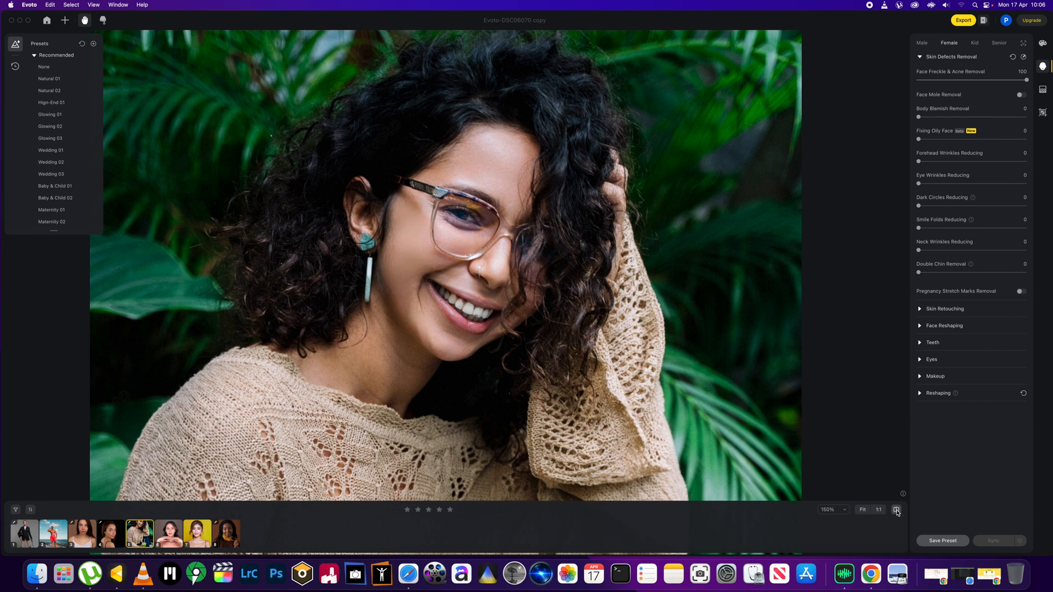
click(897, 510)
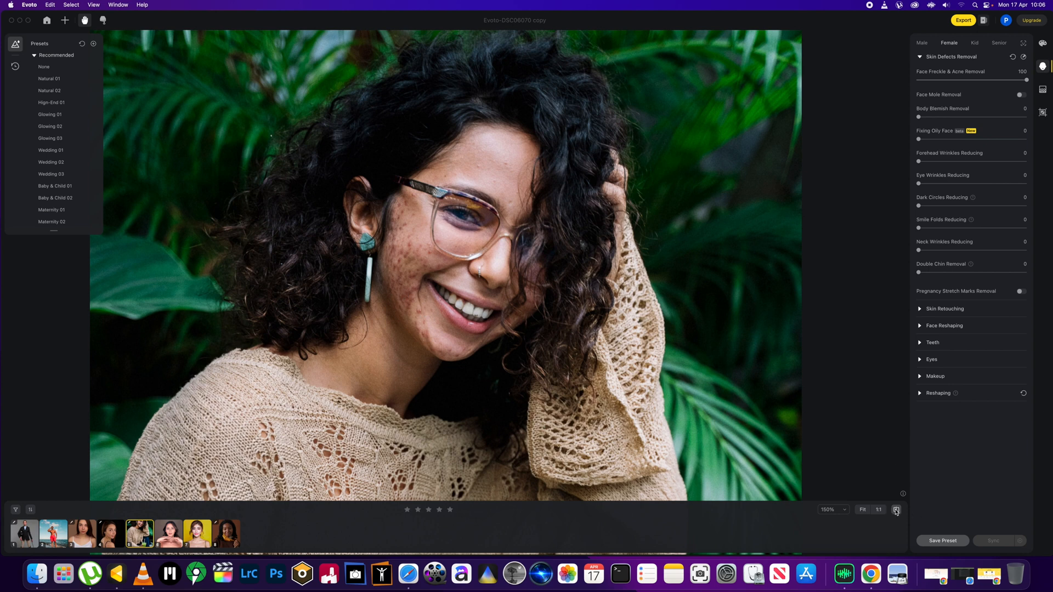
click(896, 511)
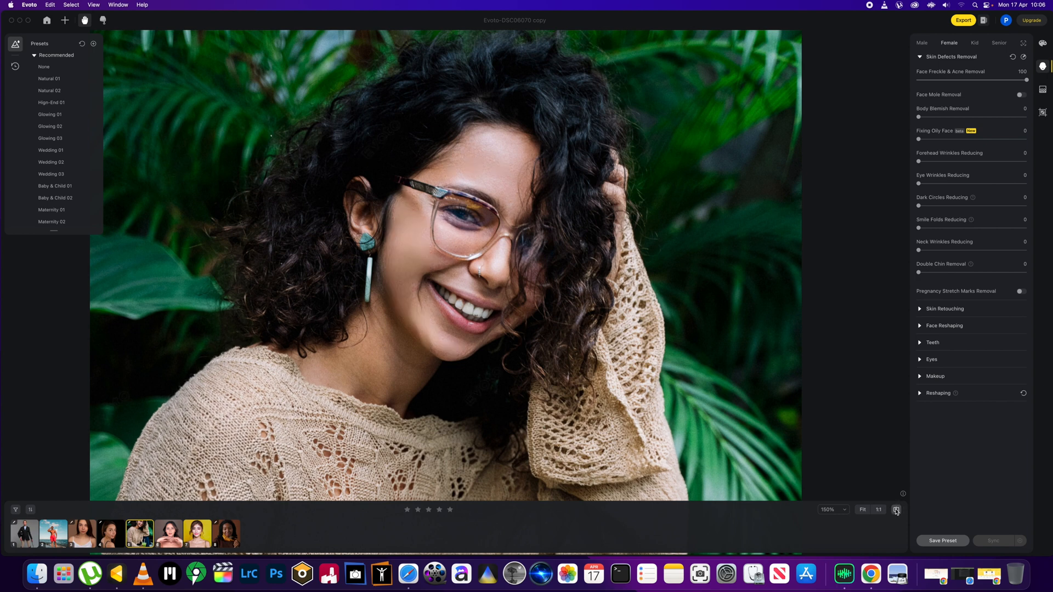
click(896, 510)
click(896, 511)
click(896, 510)
Step: Switch to the portrait of the long-haired woman in a white top and set Face Freckle & Acne Removal to 72
click(86, 540)
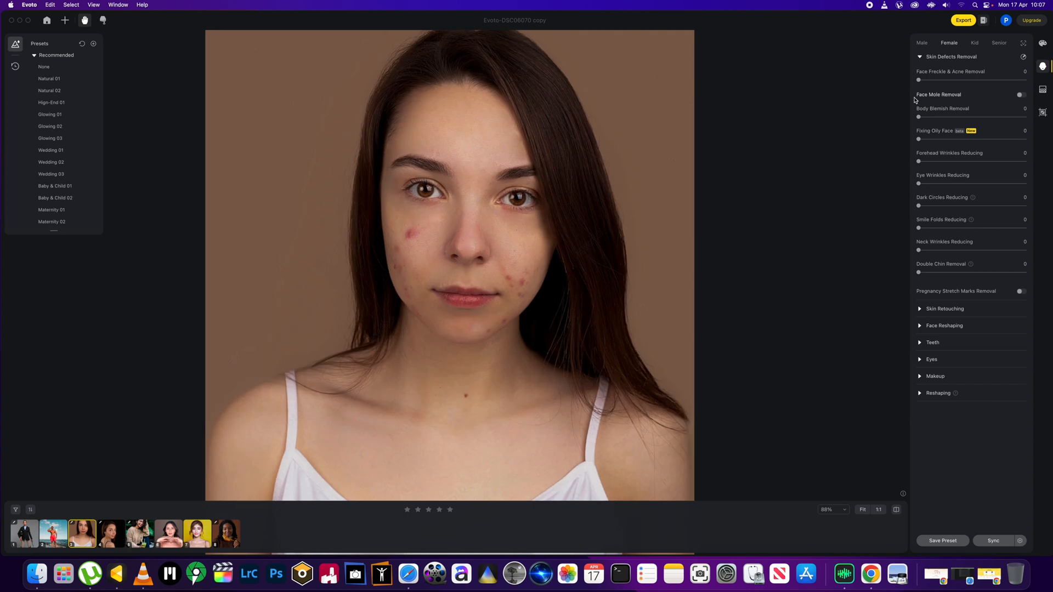
drag(922, 82, 996, 83)
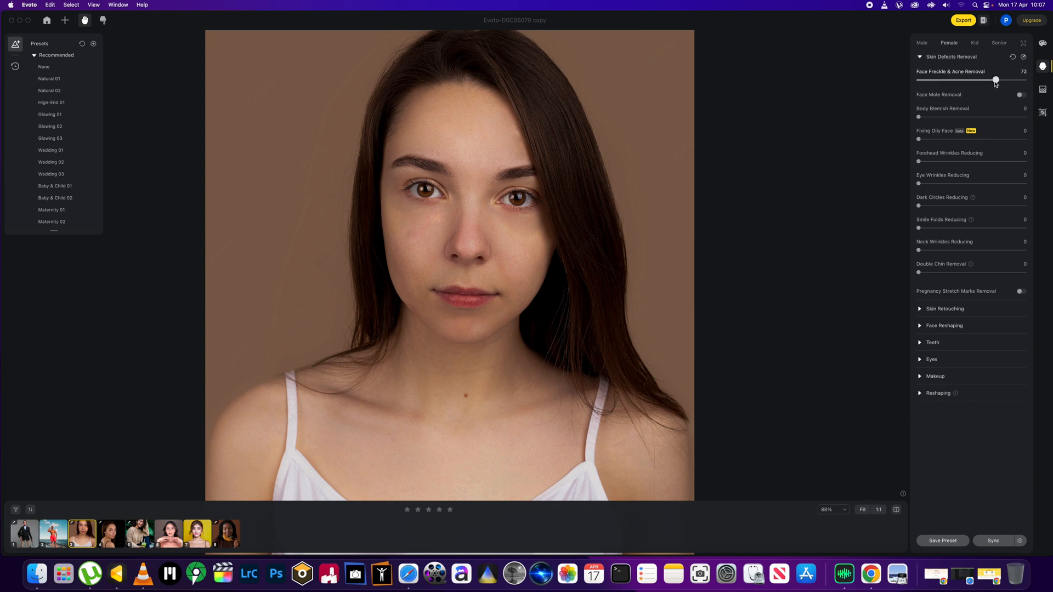
Step: Compare the long-haired woman's face close up before and after the acne removal
click(896, 509)
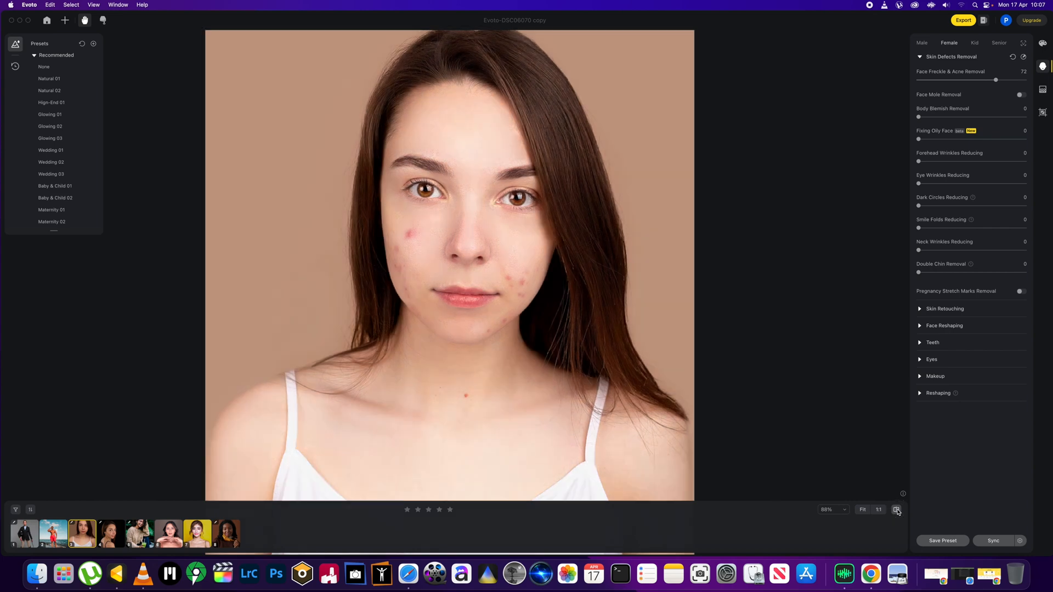
scroll(391, 246, up, 5)
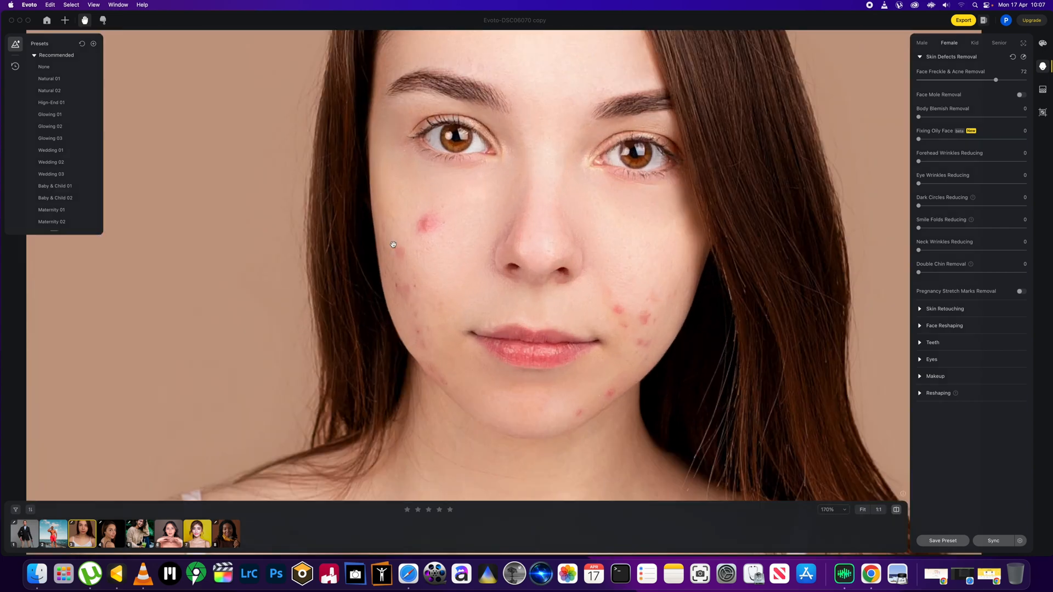
click(896, 509)
scroll(634, 329, right, 3)
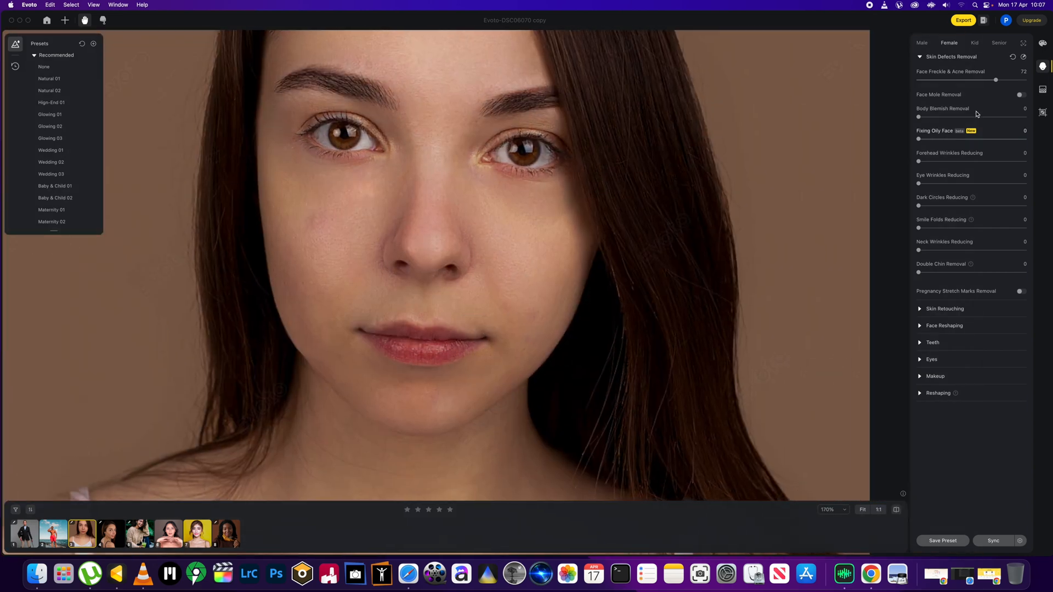
Step: Remove the acne retouching from the long-haired woman's face, reapply it at 77, and raise Face Freckle & Acne Removal to 100
drag(994, 80, 864, 94)
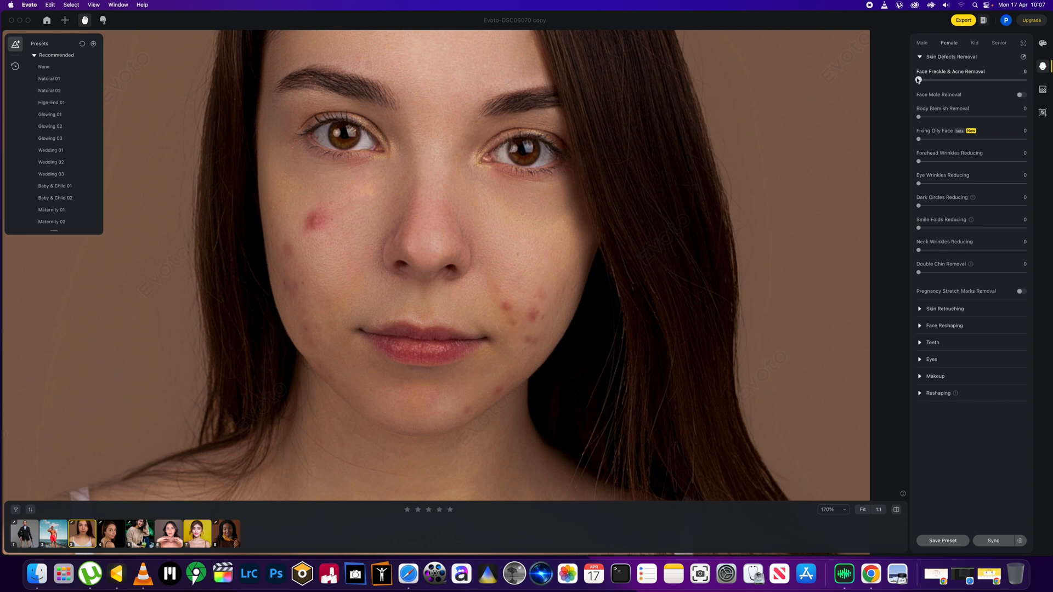
drag(919, 80, 1001, 80)
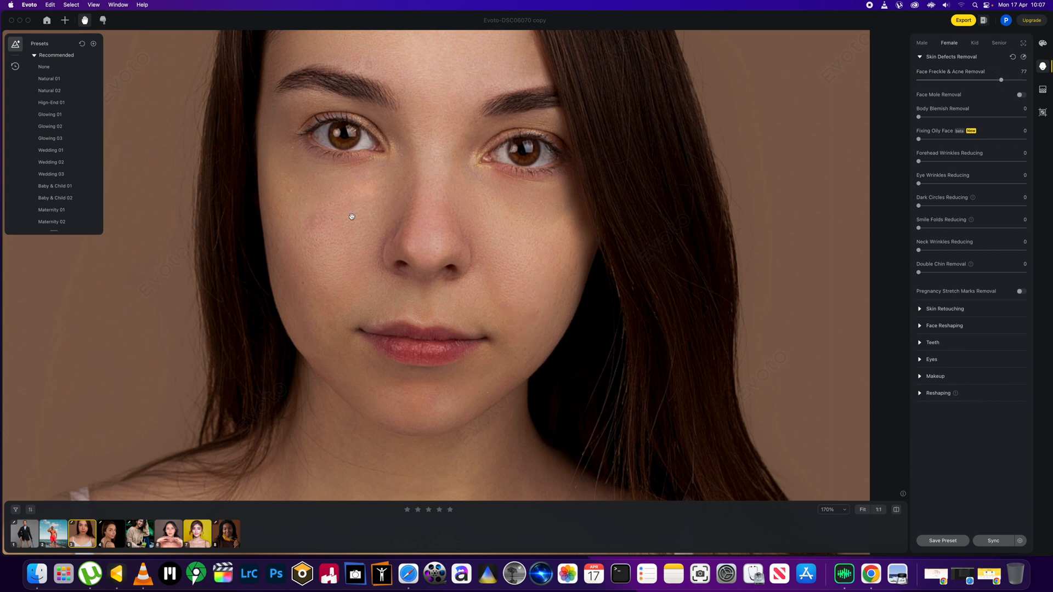
scroll(303, 231, up, 2)
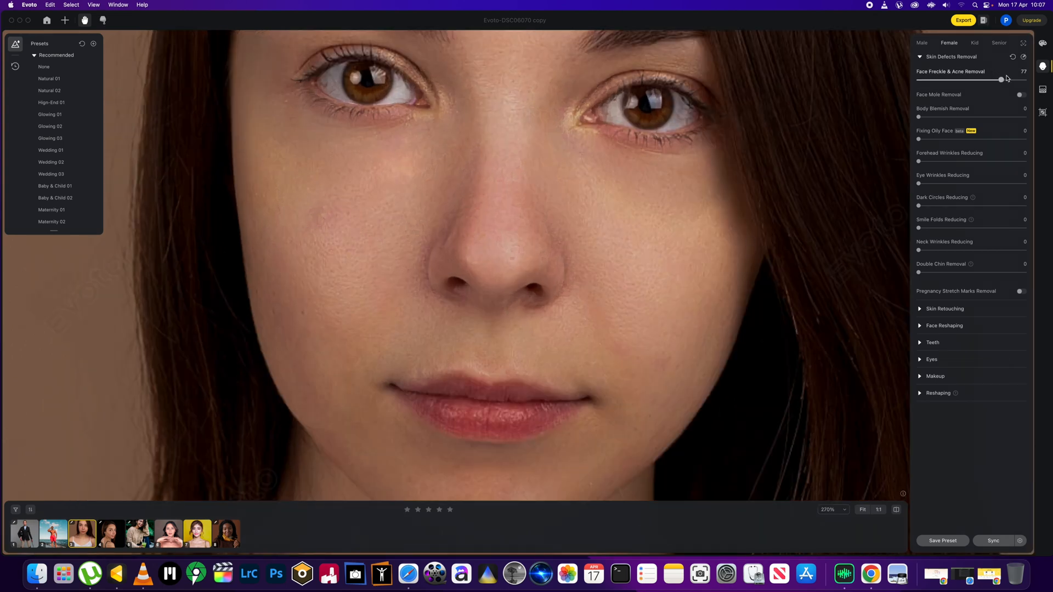
drag(1001, 80, 1039, 80)
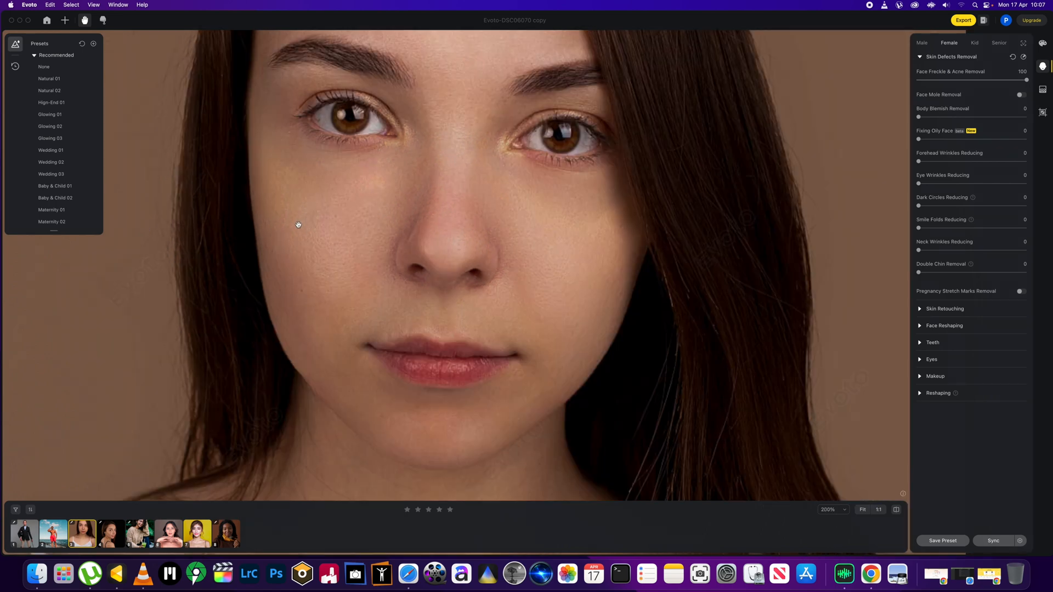
Step: Examine the long-haired woman's retouched skin close up and across the whole portrait
scroll(296, 221, down, 2)
scroll(340, 258, down, 2)
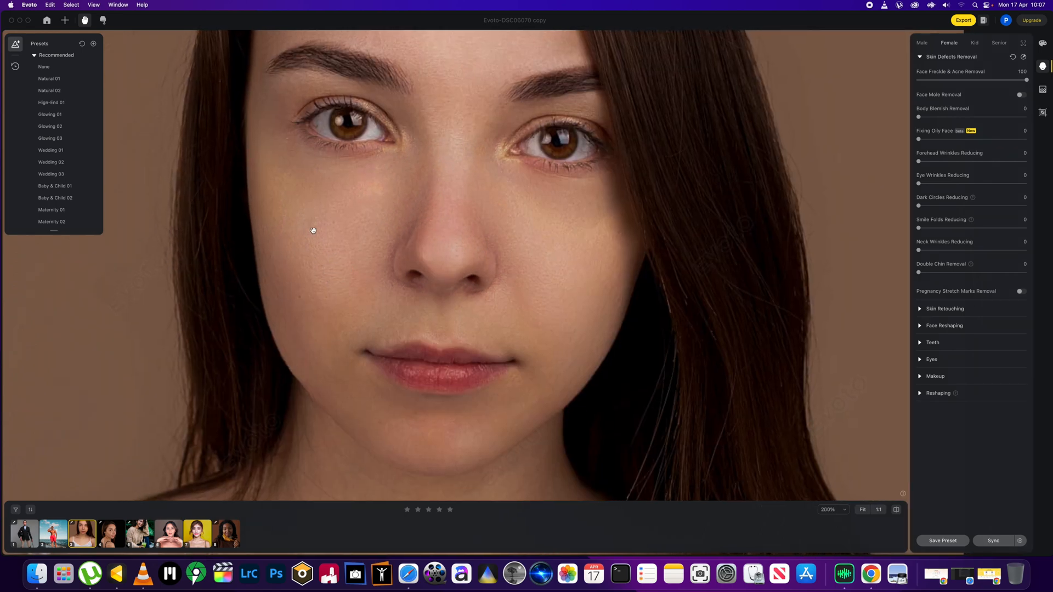
drag(349, 259, 345, 265)
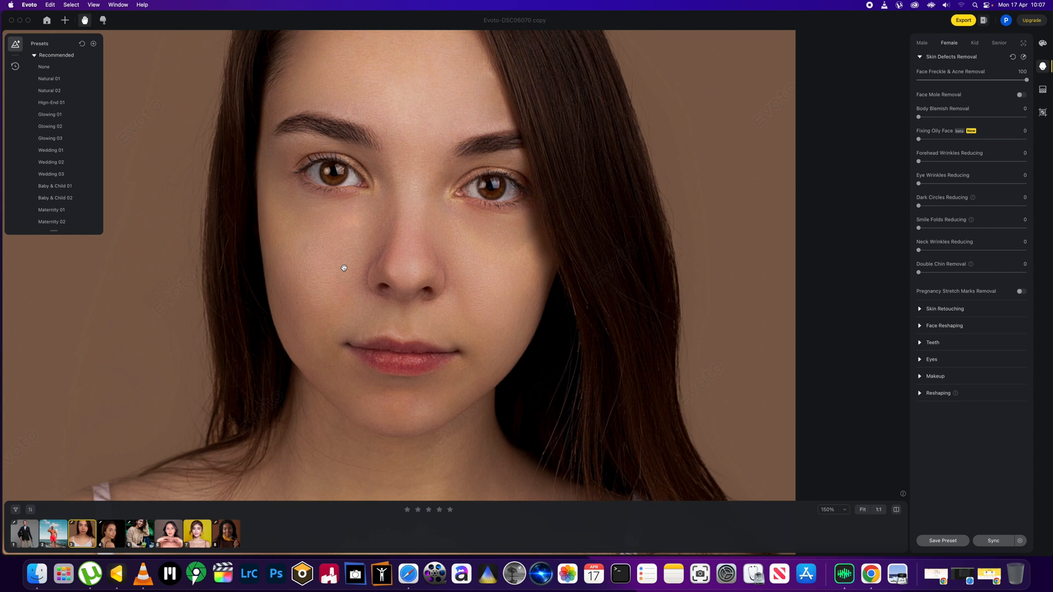
drag(344, 267, 402, 301)
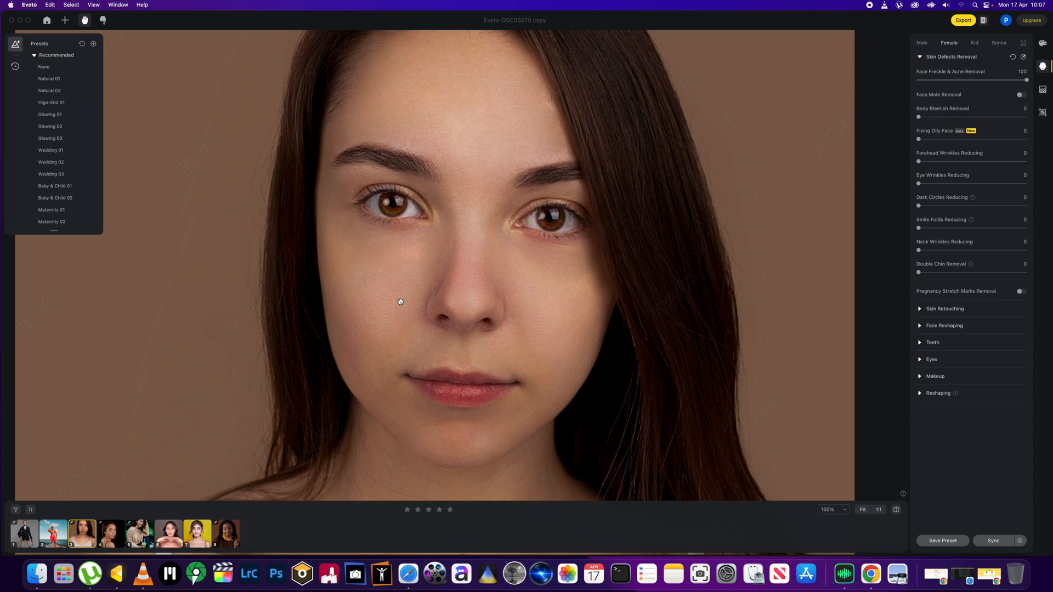
scroll(393, 306, down, 3)
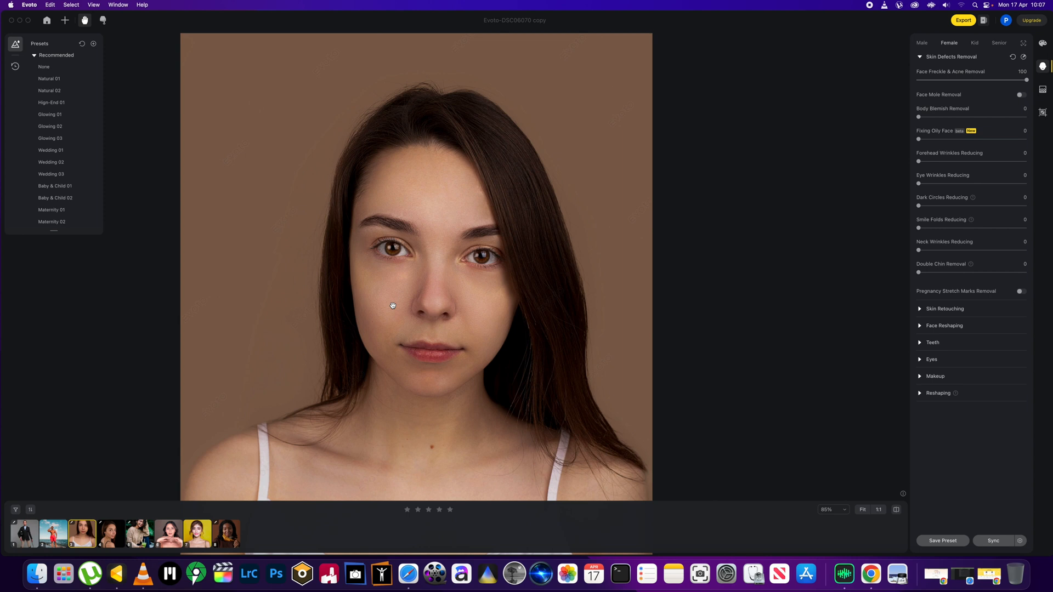
scroll(392, 305, up, 2)
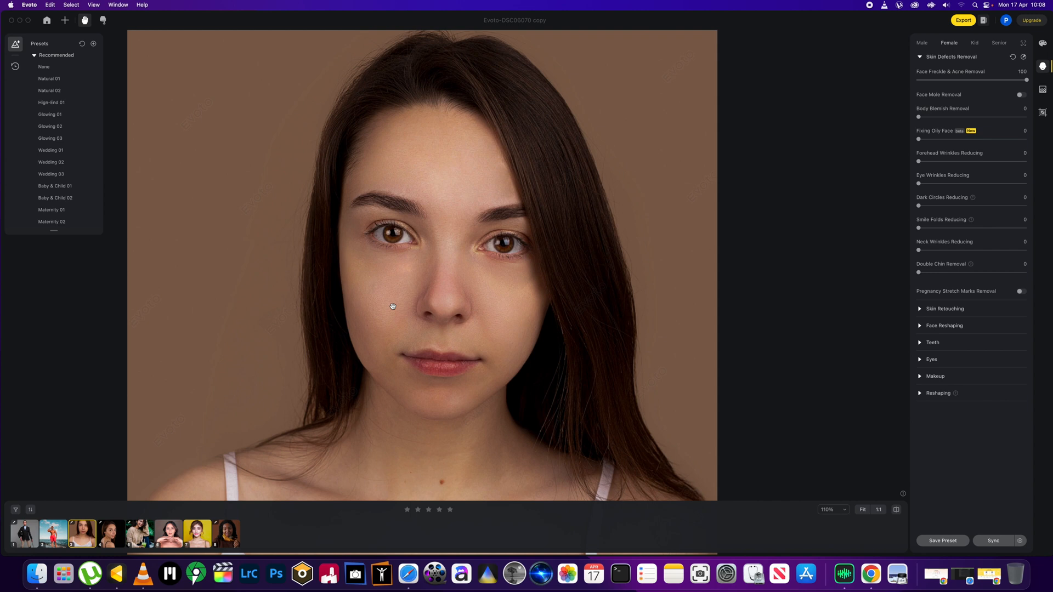
scroll(392, 306, down, 3)
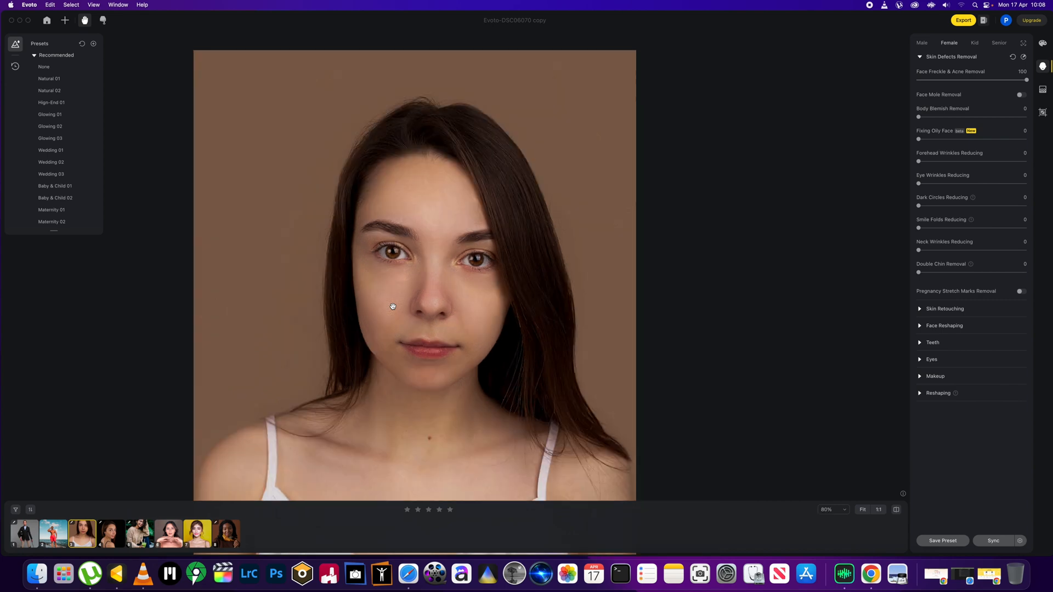
scroll(392, 306, up, 4)
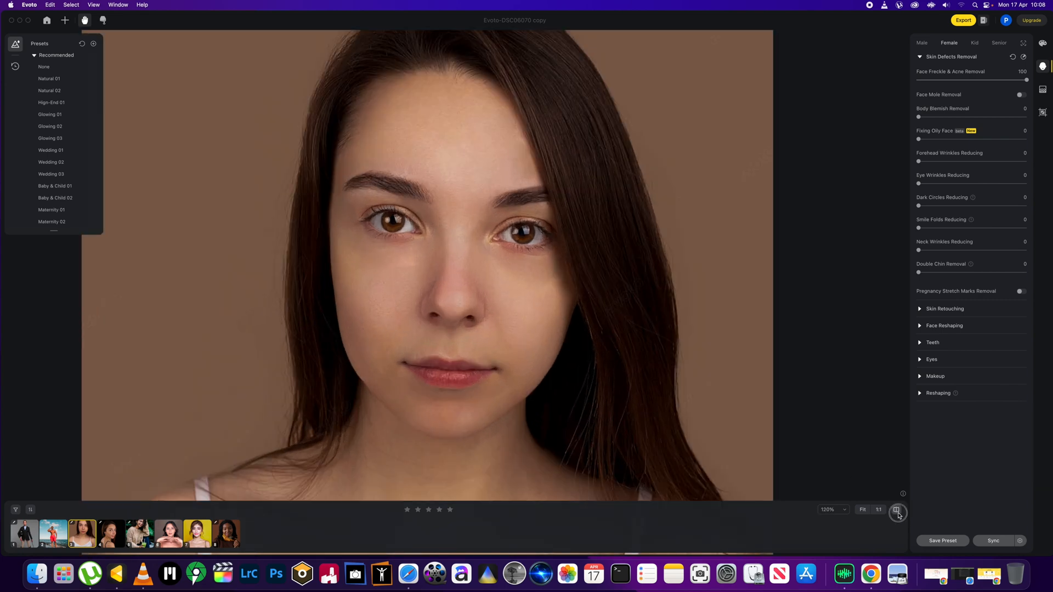
Step: Reset Face Freckle & Acne Removal to 0 on the long-haired woman's portrait and view the original
click(897, 511)
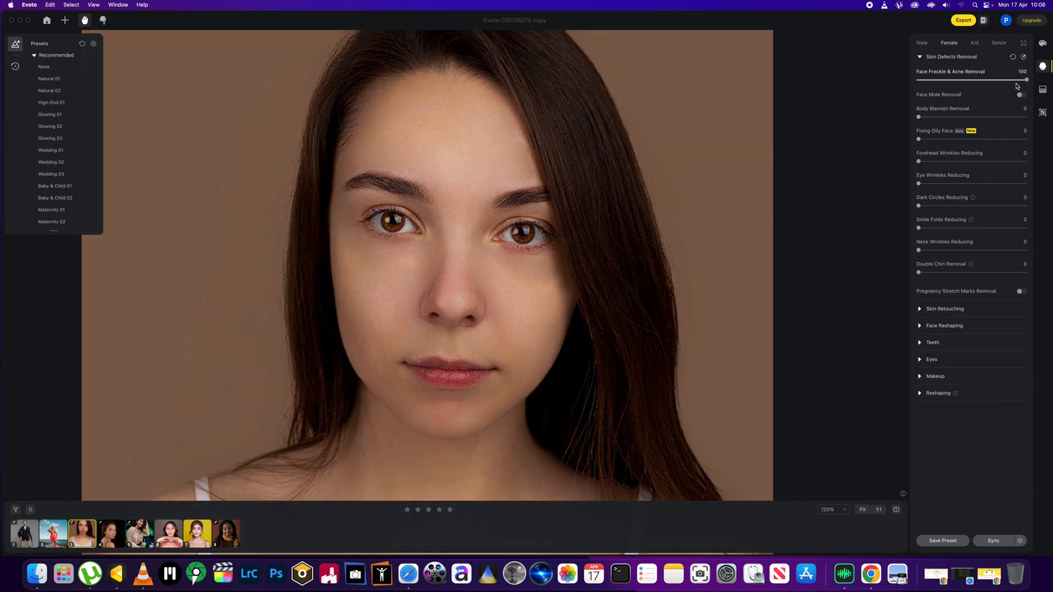
click(1025, 80)
drag(1025, 80, 794, 103)
scroll(794, 103, down, 5)
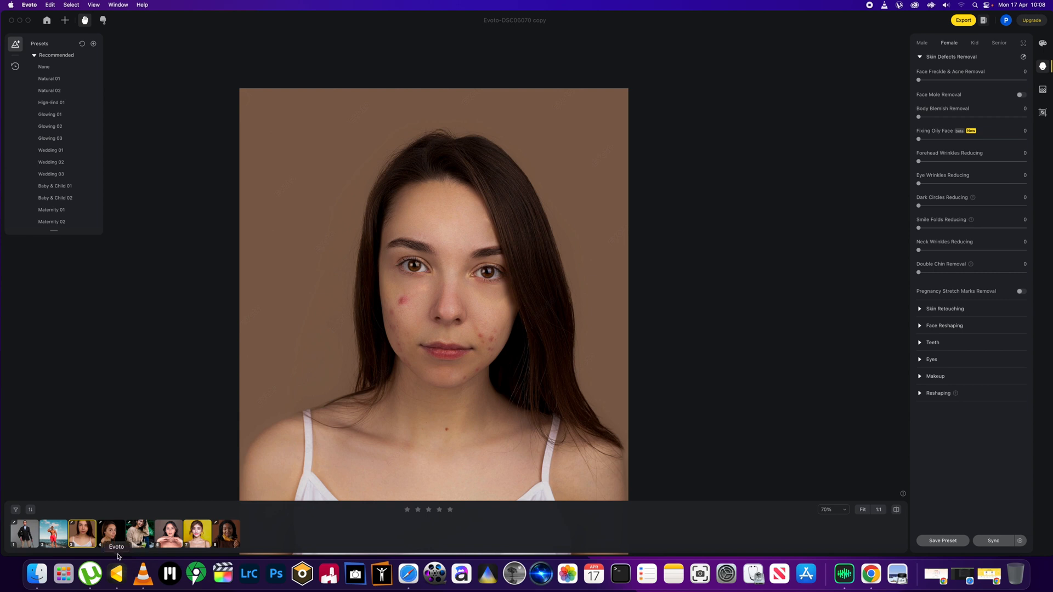
Step: Switch to the portrait of the woman looking over her shoulder and set Face Freckle & Acne Removal to 100
click(112, 543)
scroll(449, 285, up, 3)
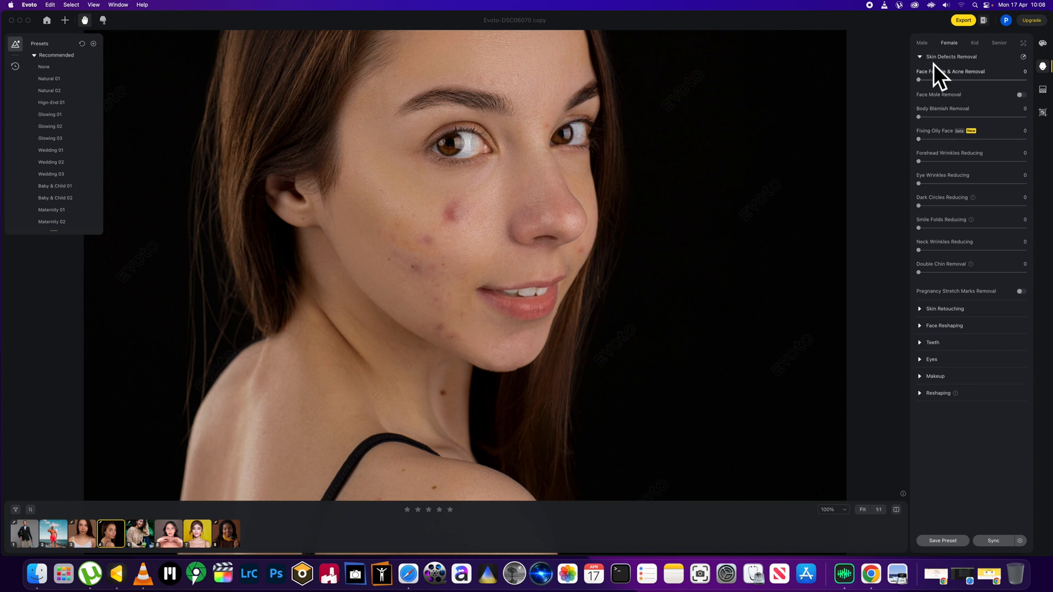
drag(921, 78, 1024, 80)
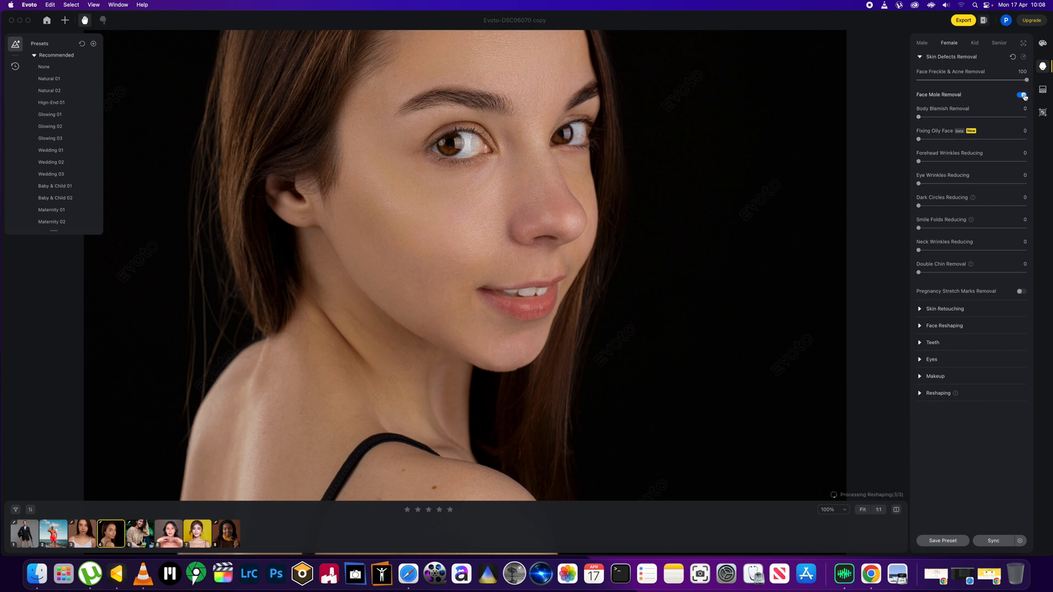
Step: Try Face Mole Removal on the over-the-shoulder portrait and turn it off again
click(1020, 96)
click(1019, 95)
click(1021, 95)
Step: Set Face Freckle & Acne Removal to 55 on the over-the-shoulder portrait and view the full image
drag(1029, 81, 855, 85)
click(977, 80)
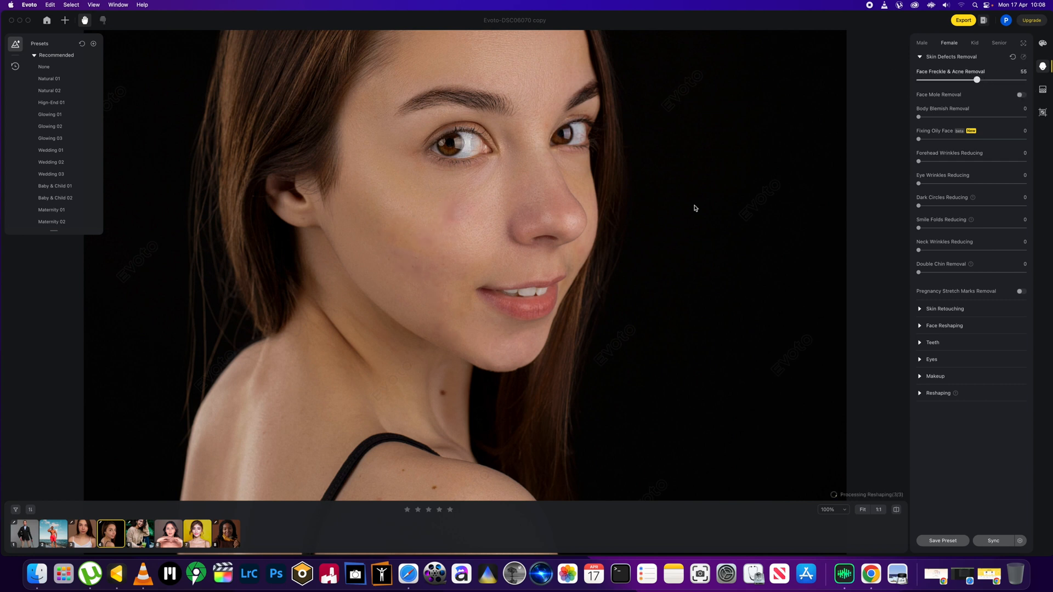
key(super+0)
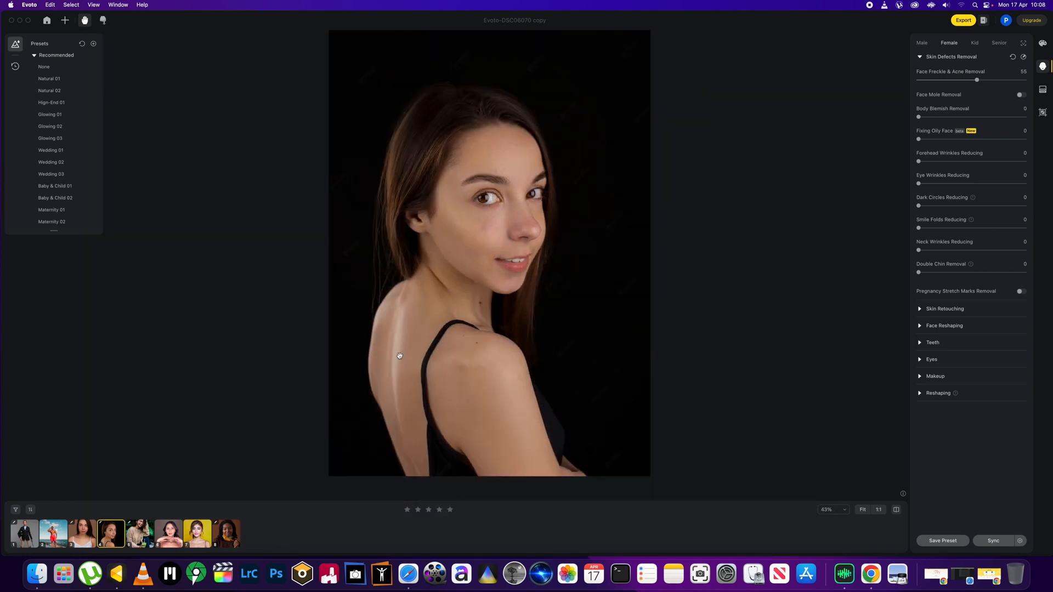
Step: Switch to the portrait of the woman with the yellow face mask and set Face Freckle & Acne Removal to 100
click(239, 533)
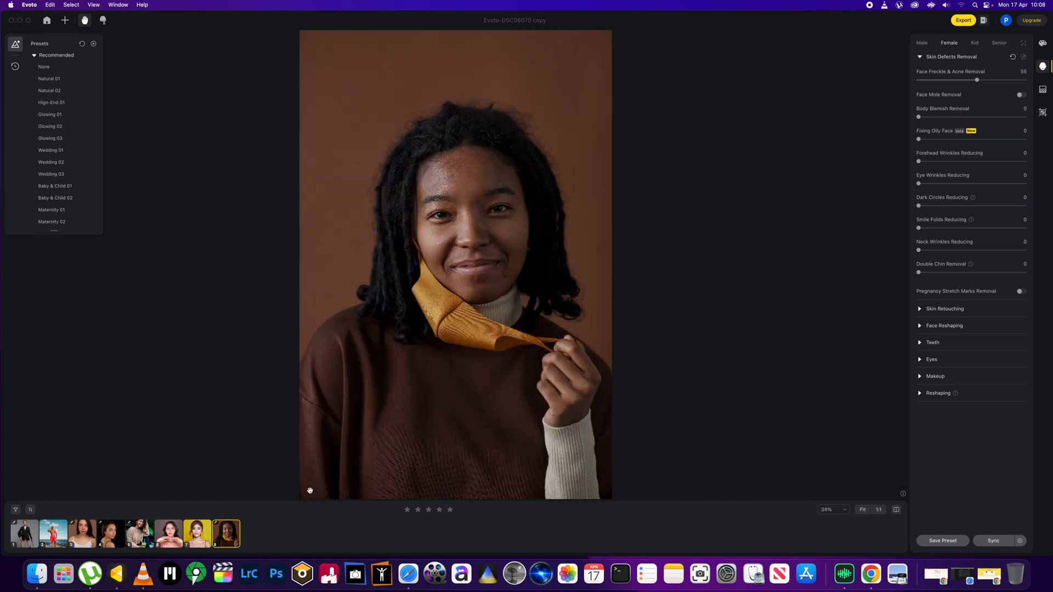
scroll(437, 283, up, 5)
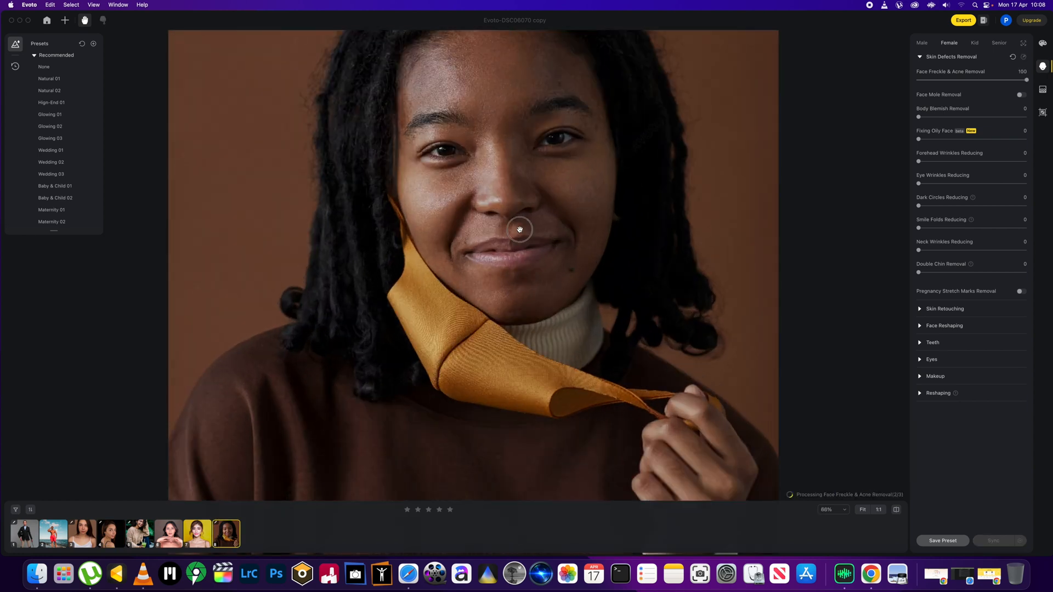
key(super+0)
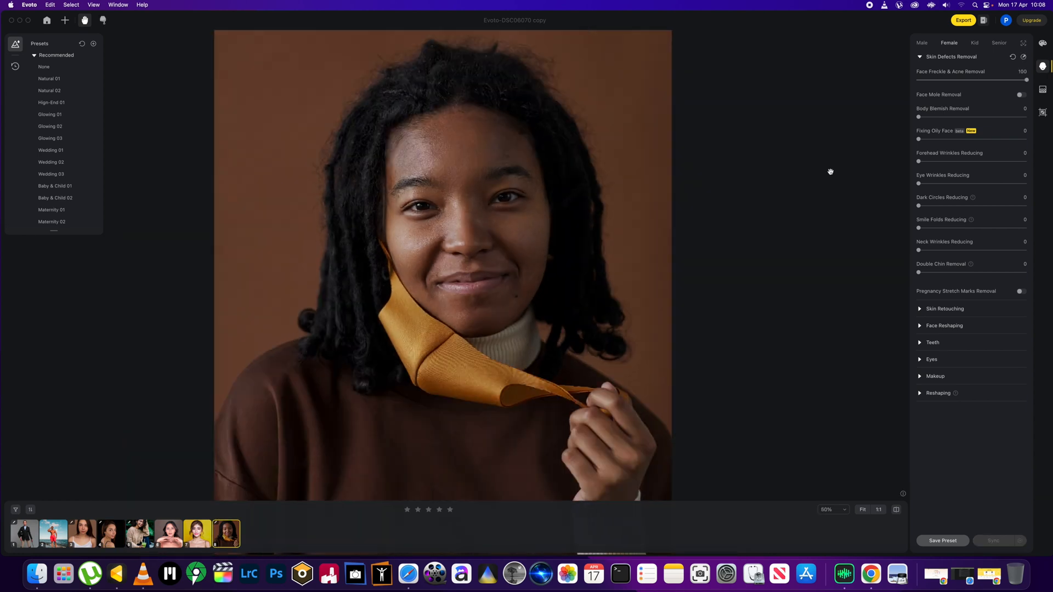
Step: Reset Face Freckle & Acne Removal to 0 to view the masked woman's original skin, and reapply it at 100
drag(1026, 80, 861, 89)
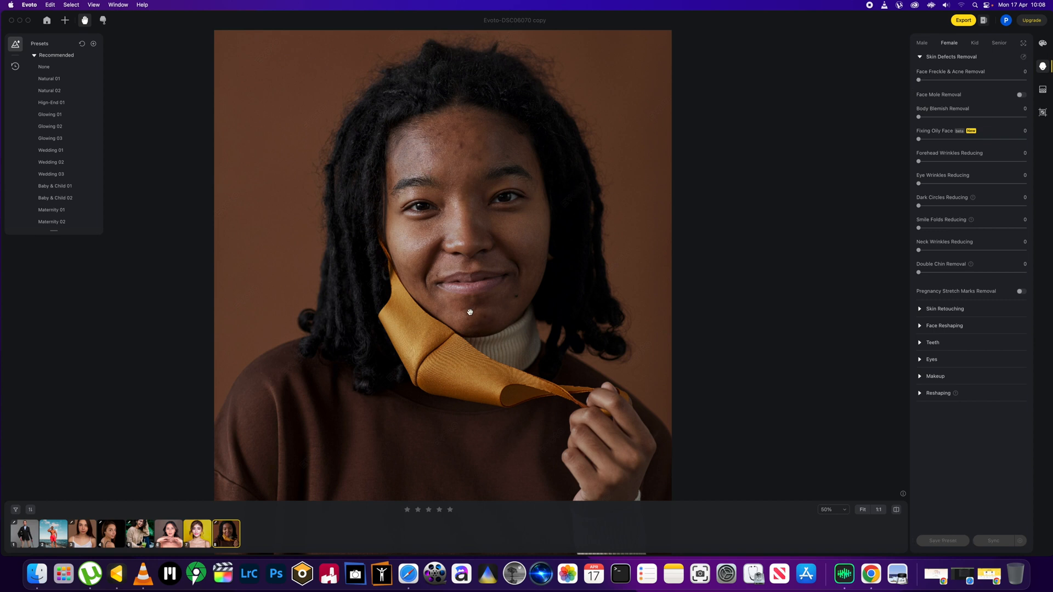
scroll(462, 195, up, 3)
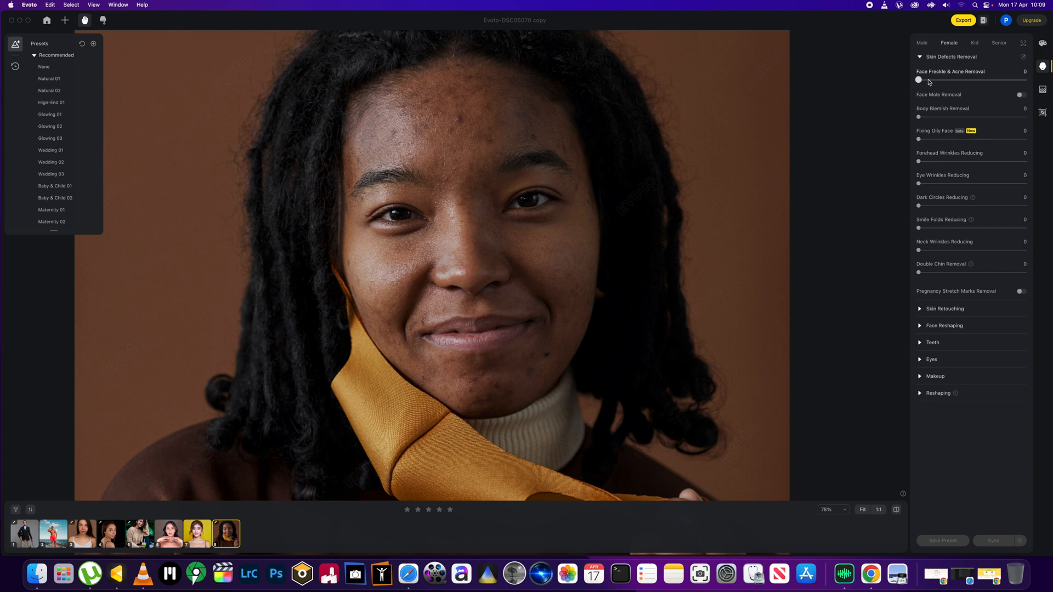
click(1012, 81)
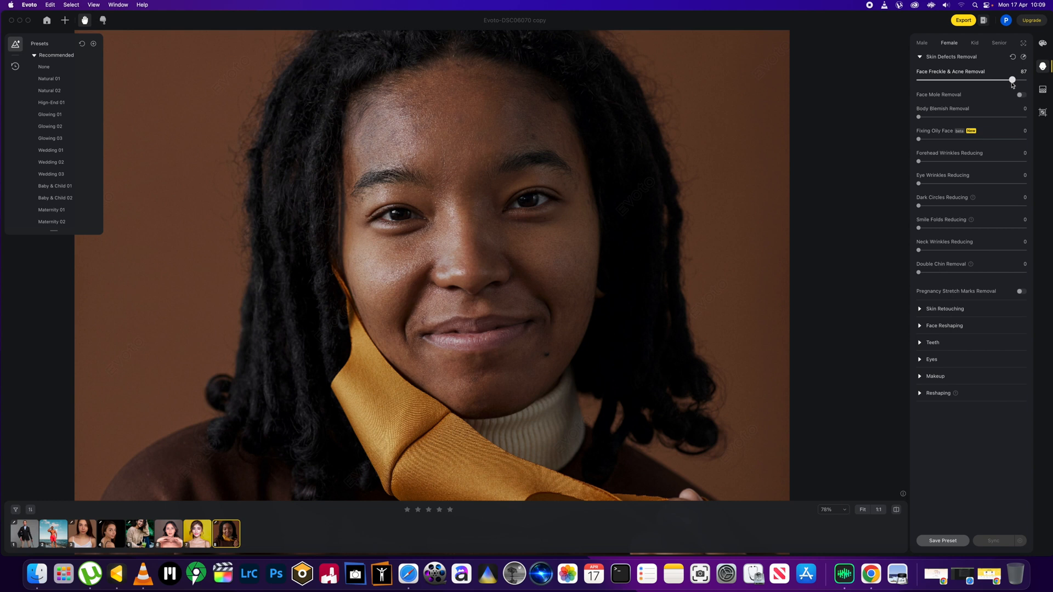
drag(1012, 81, 1030, 81)
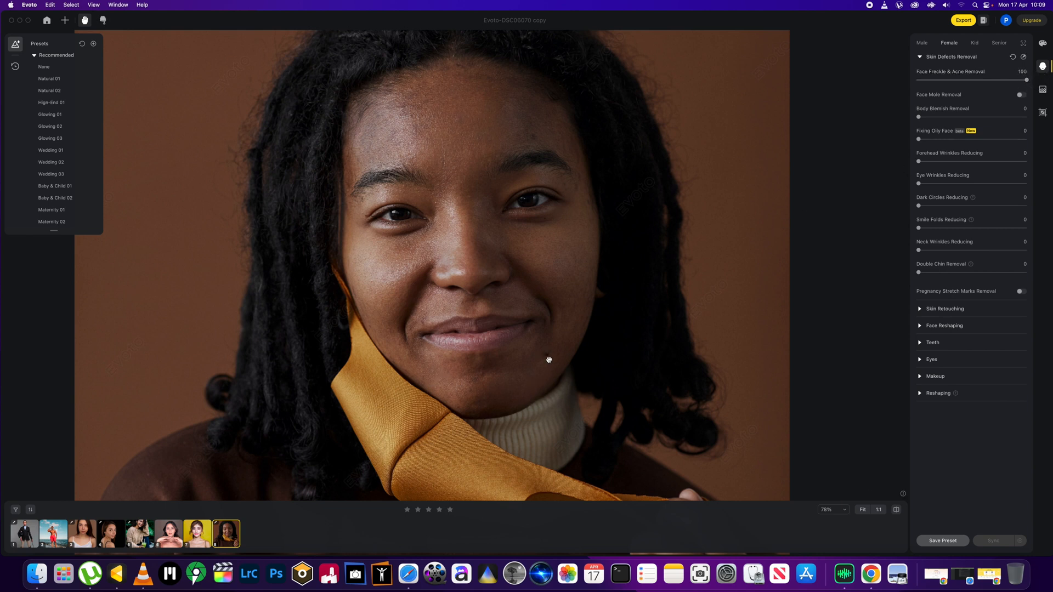
Step: Turn on Face Mole Removal for the woman with the yellow mask and review the whole portrait
click(1023, 96)
scroll(610, 254, down, 5)
drag(617, 280, 461, 283)
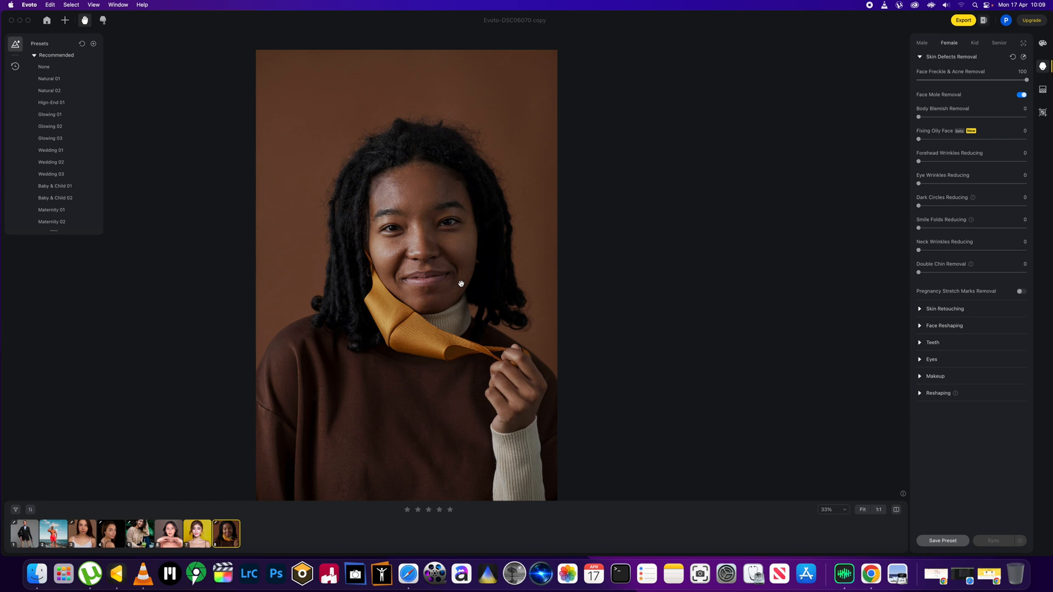
scroll(460, 284, up, 1)
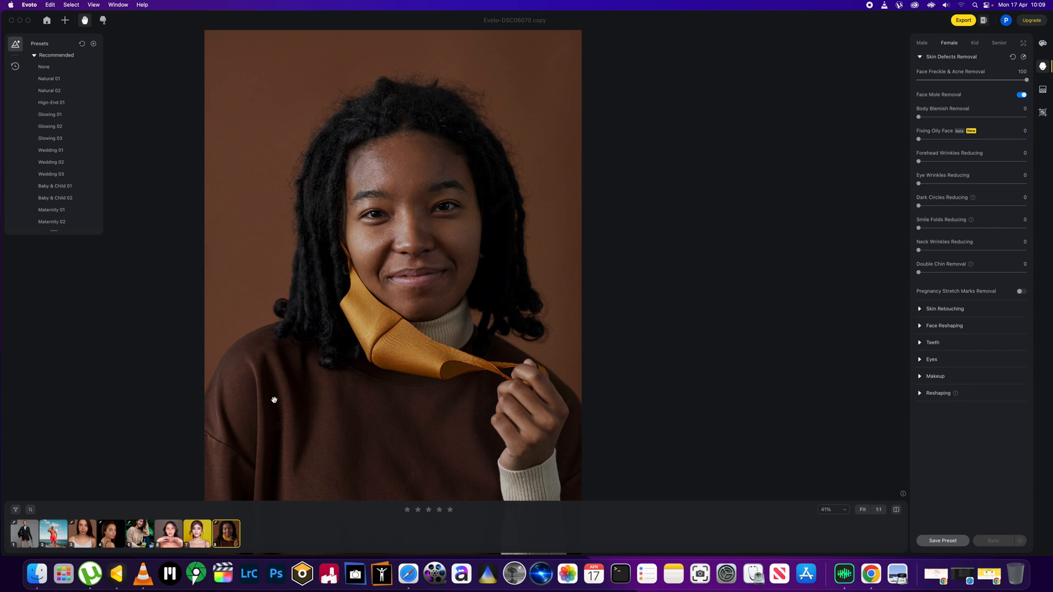
scroll(331, 413, down, 2)
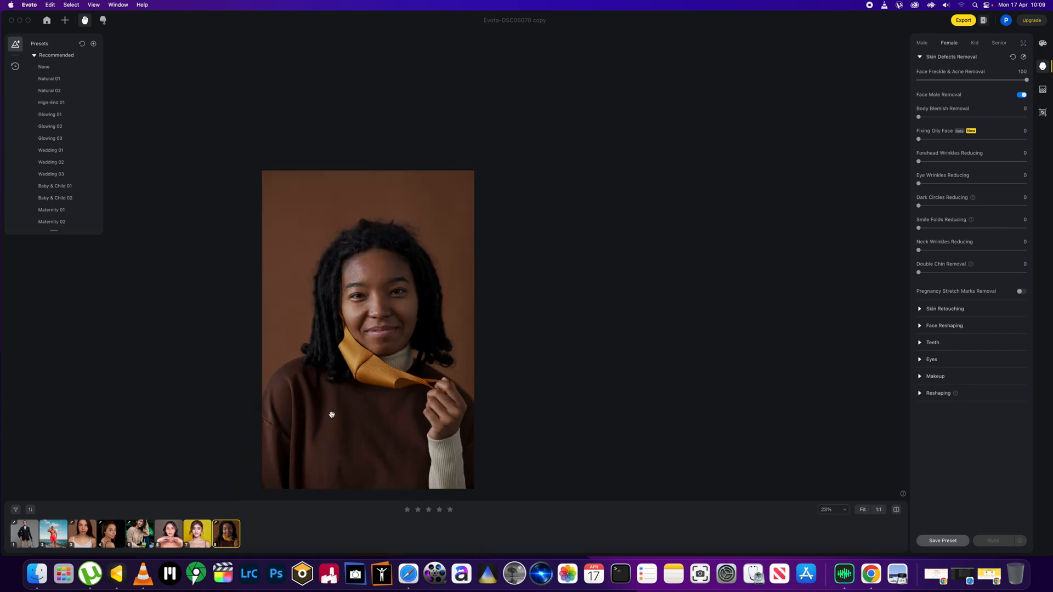
drag(331, 413, 426, 357)
scroll(425, 357, up, 1)
scroll(410, 361, up, 1)
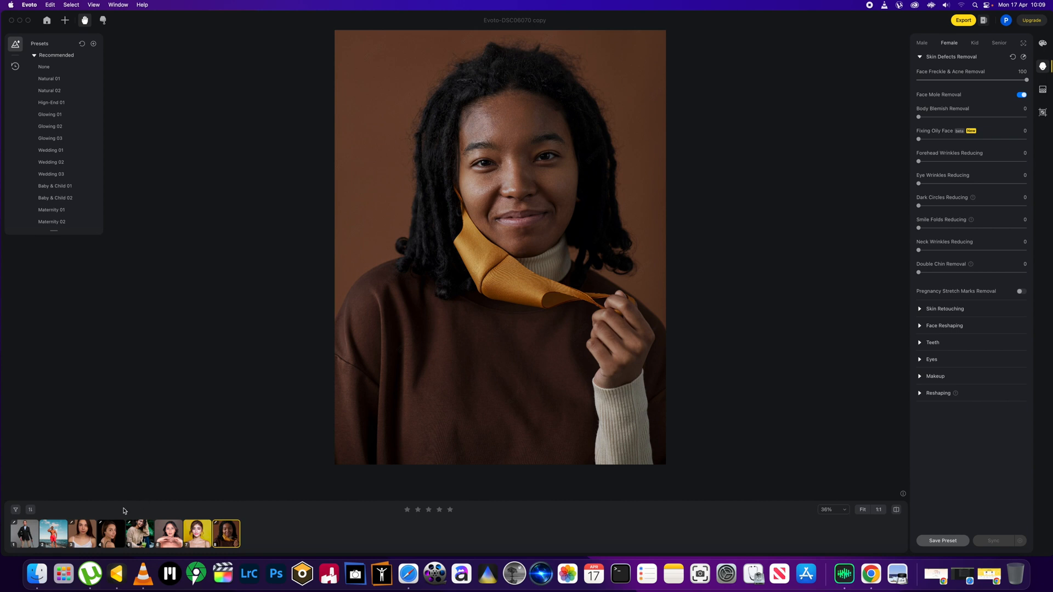
Step: Switch to the beach photo of the man in red shorts and bring his full figure into view
click(51, 535)
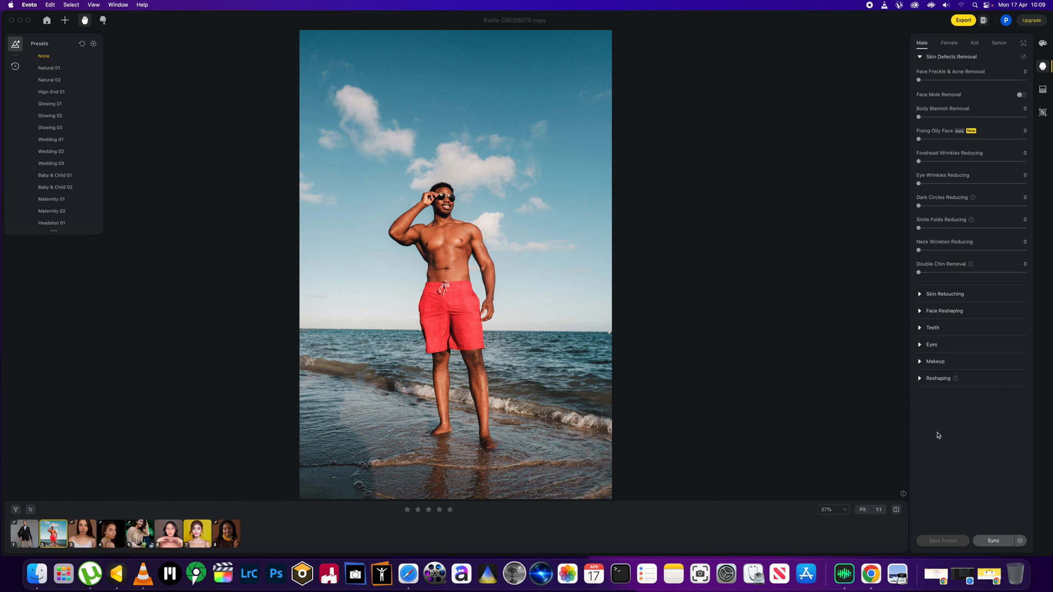
scroll(562, 376, up, 2)
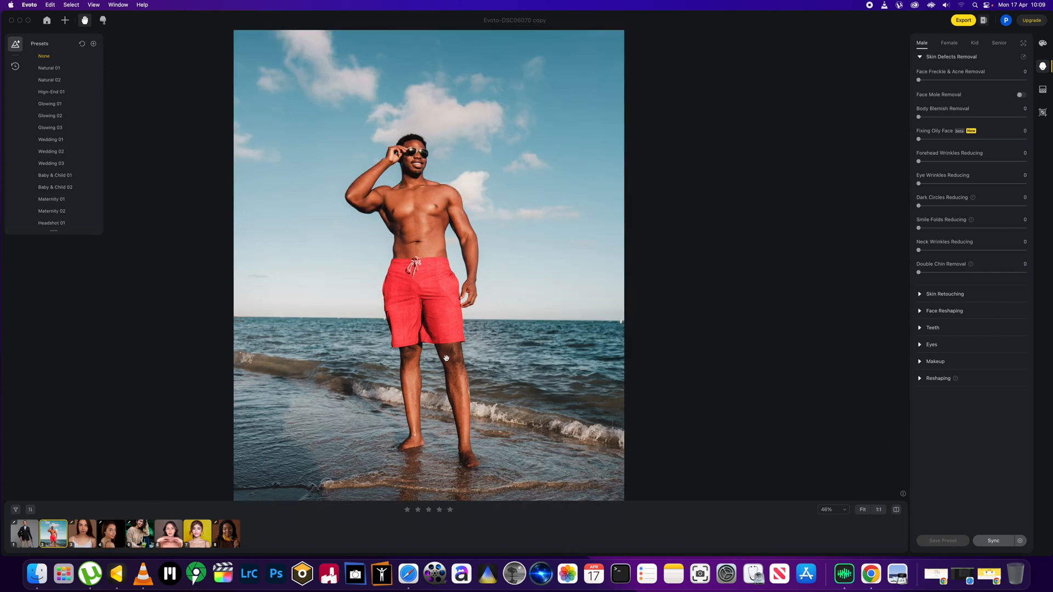
drag(447, 358, 481, 344)
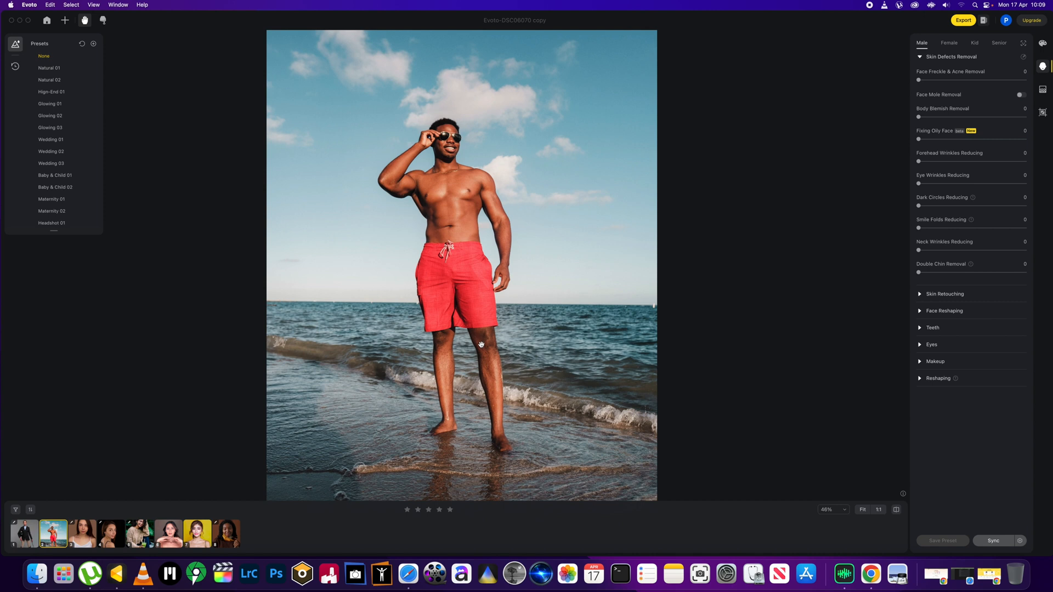
Step: Expand the Reshaping adjustments and set Longer Legs to 29 for the man on the beach
click(920, 379)
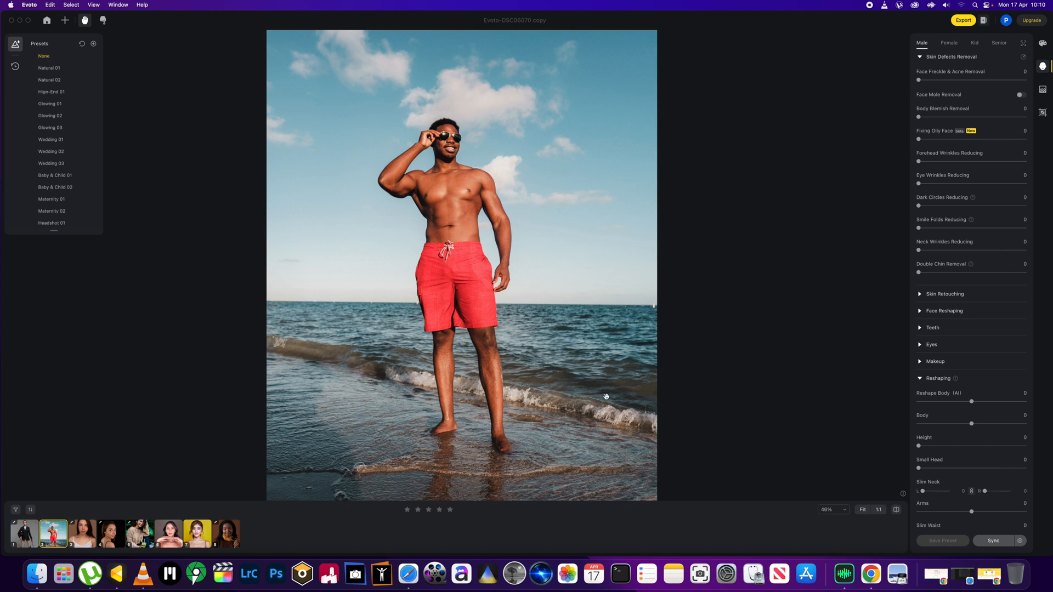
scroll(606, 396, down, 2)
scroll(605, 426, down, 2)
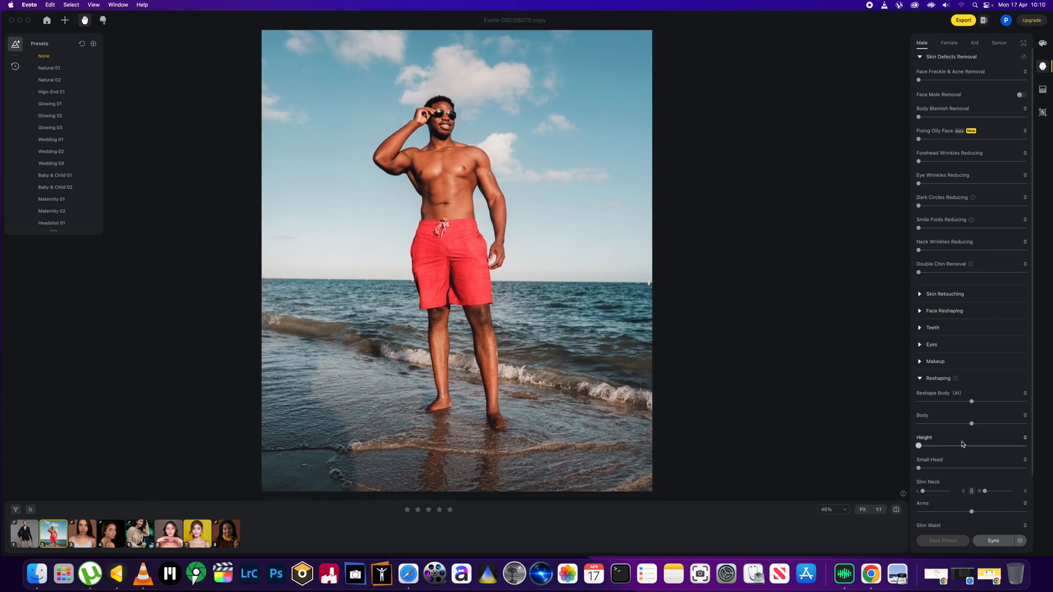
scroll(965, 444, down, 2)
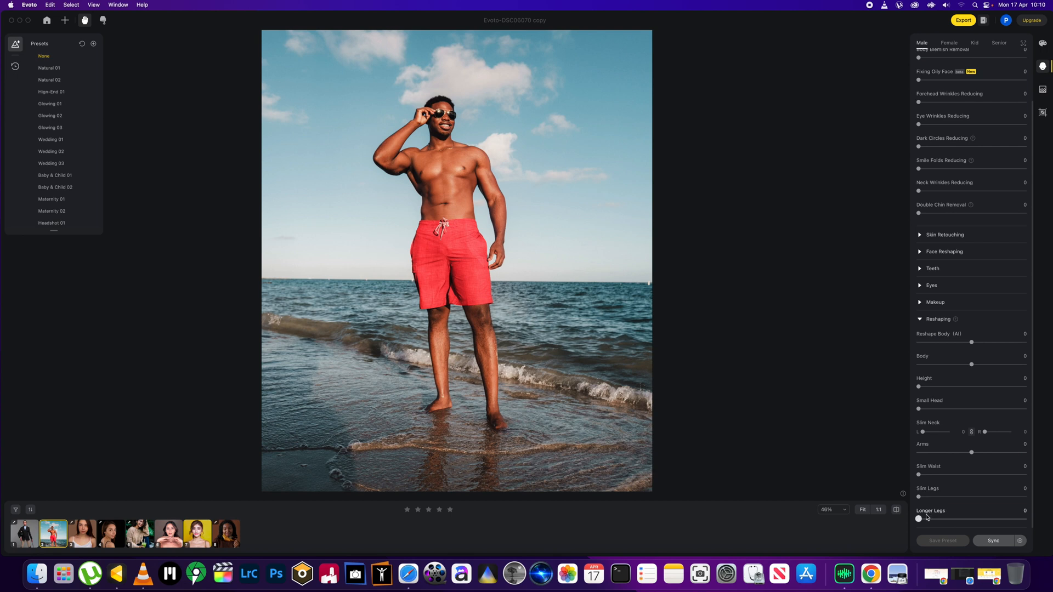
drag(918, 519, 949, 519)
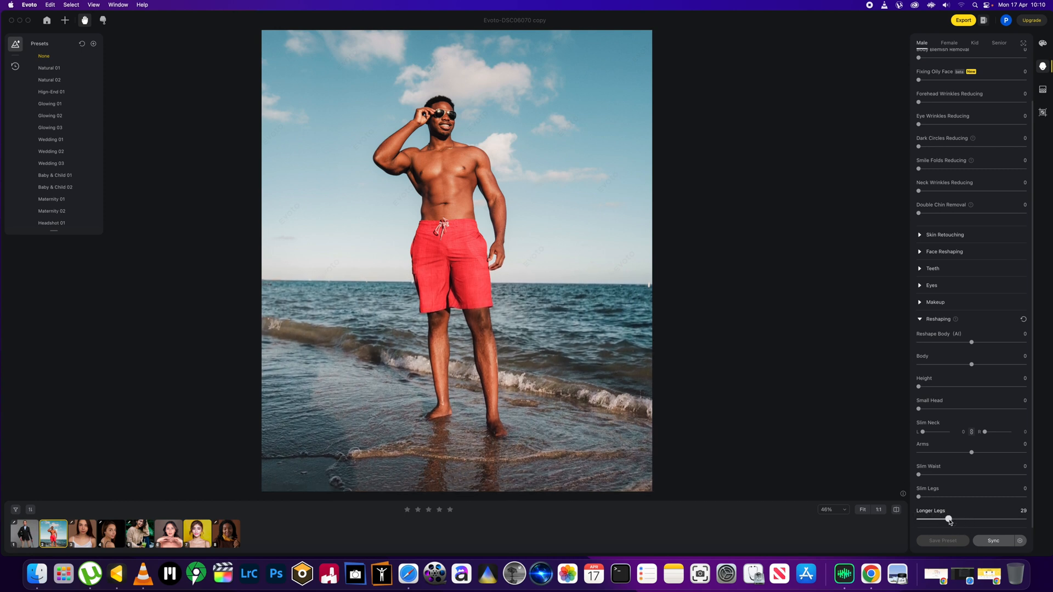
Step: Set Reshape Body (AI) to -2 for the man on the beach
click(970, 343)
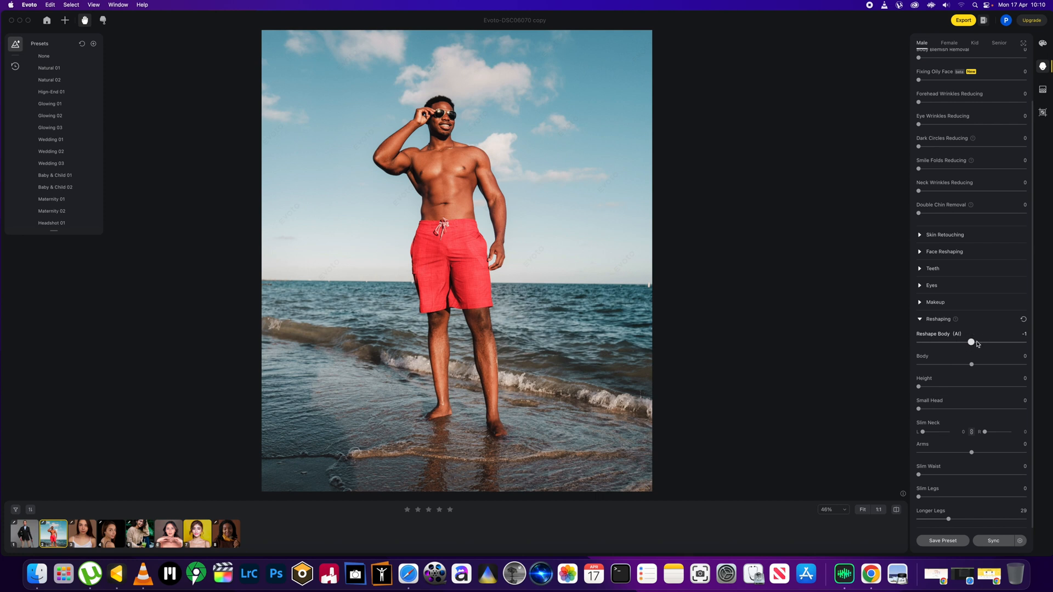
mouse_move(976, 344)
mouse_down()
mouse_move(933, 344)
mouse_move(1005, 346)
mouse_move(974, 345)
mouse_up()
drag(974, 344, 969, 343)
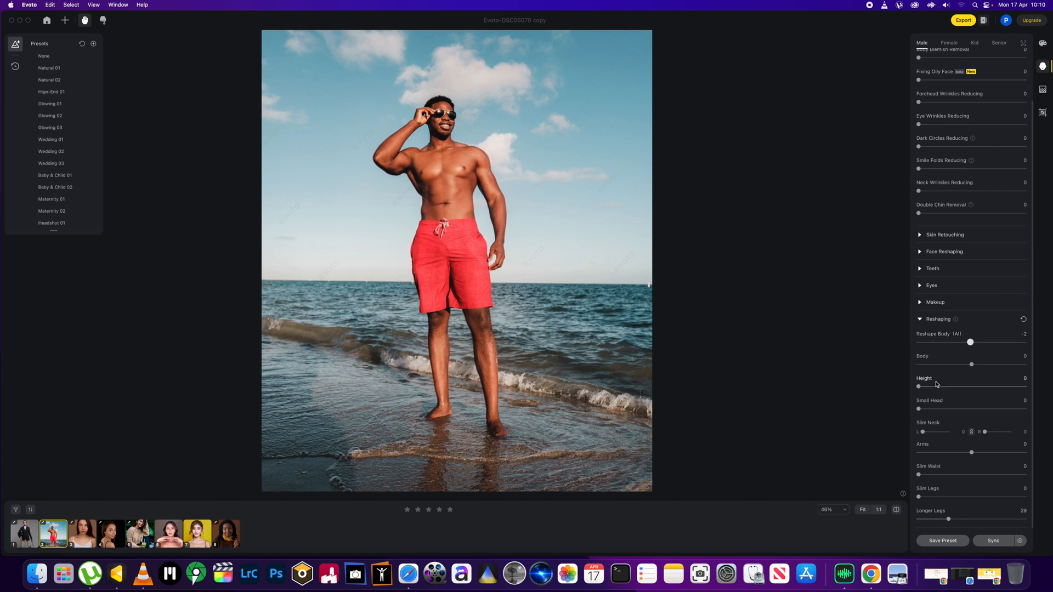
Step: Try out the Height and Slim Neck adjustments on the man, ending with both at 0
mouse_move(918, 386)
mouse_down()
mouse_move(1047, 389)
mouse_move(909, 388)
mouse_up()
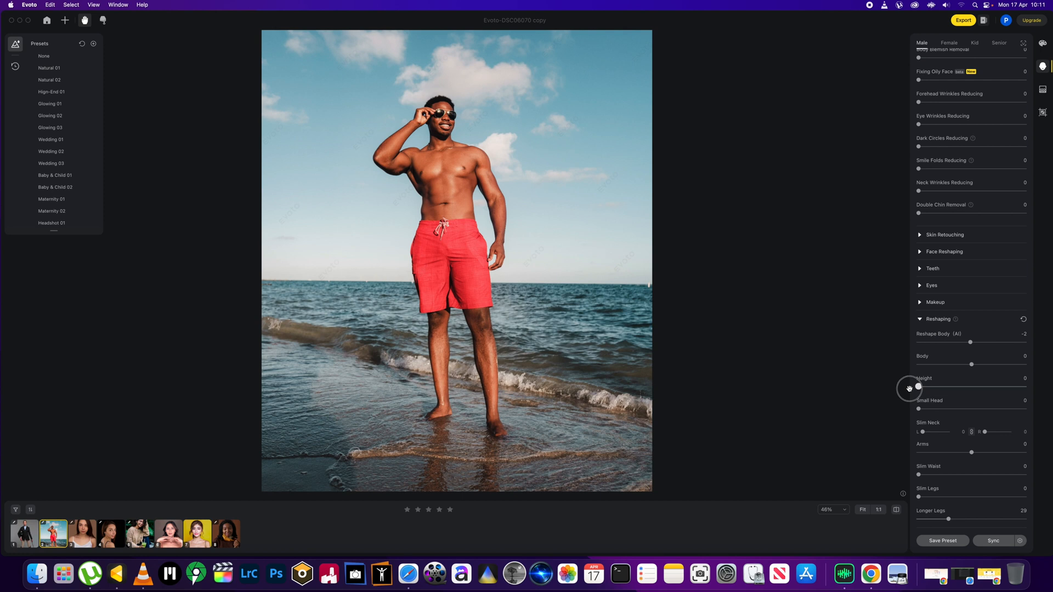
drag(909, 388, 910, 388)
mouse_move(923, 432)
mouse_down()
mouse_move(940, 431)
mouse_move(925, 435)
mouse_up()
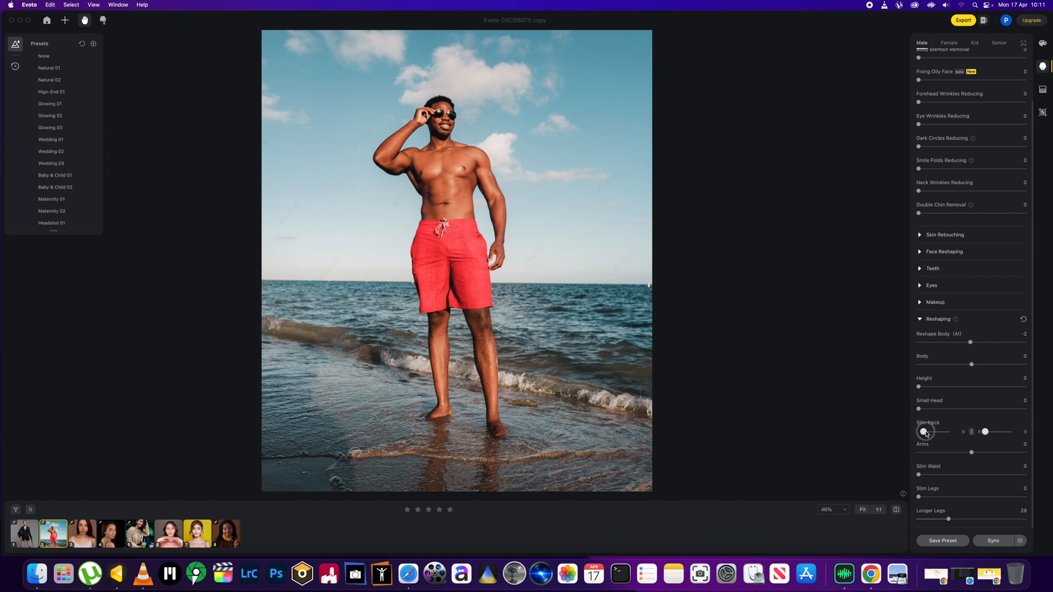
drag(926, 434, 936, 434)
drag(939, 434, 923, 433)
mouse_move(987, 432)
mouse_down()
mouse_move(1003, 432)
mouse_move(973, 435)
mouse_up()
click(972, 434)
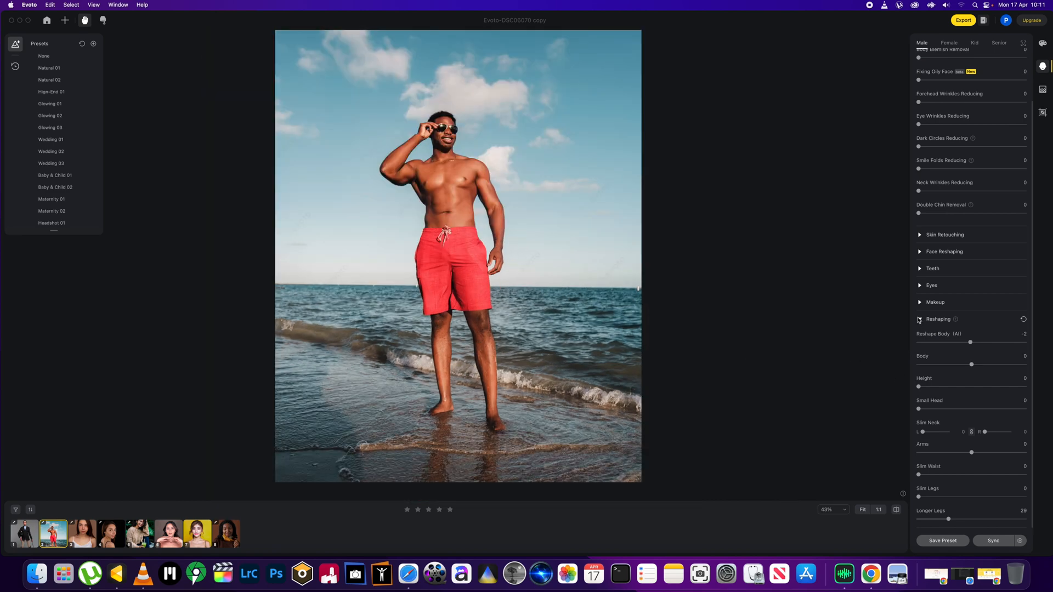
Step: Switch to the background adjustments of the portrait of the woman in riding clothes and undo its Green03 backdrop
click(919, 319)
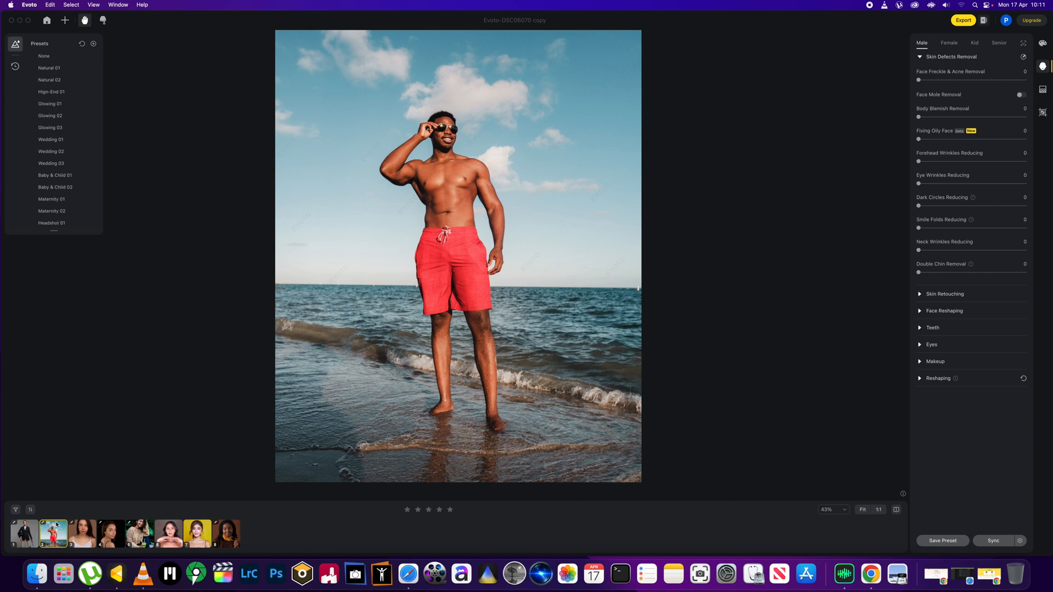
click(17, 543)
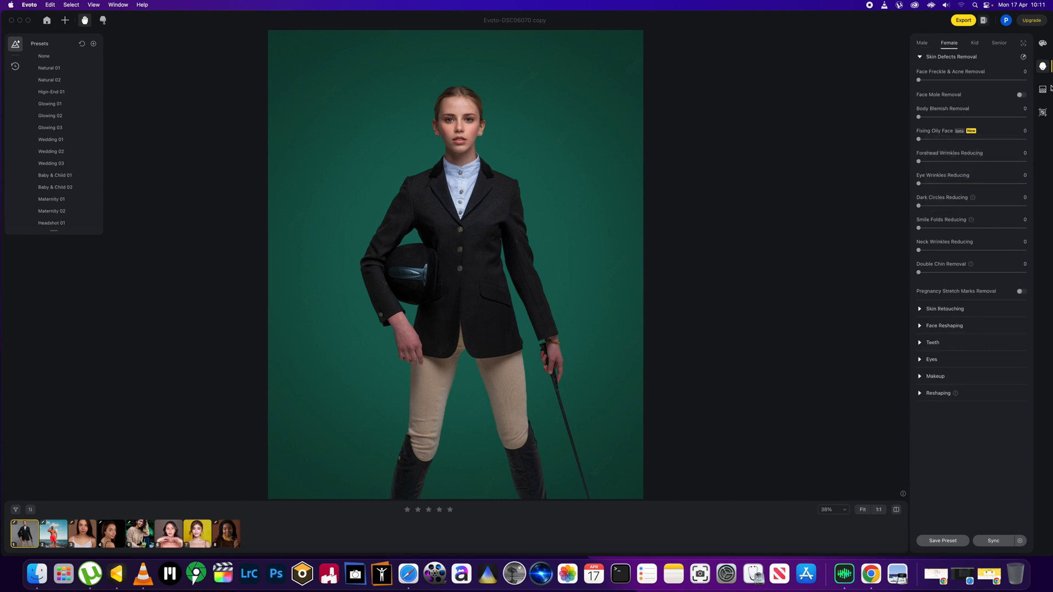
click(1042, 89)
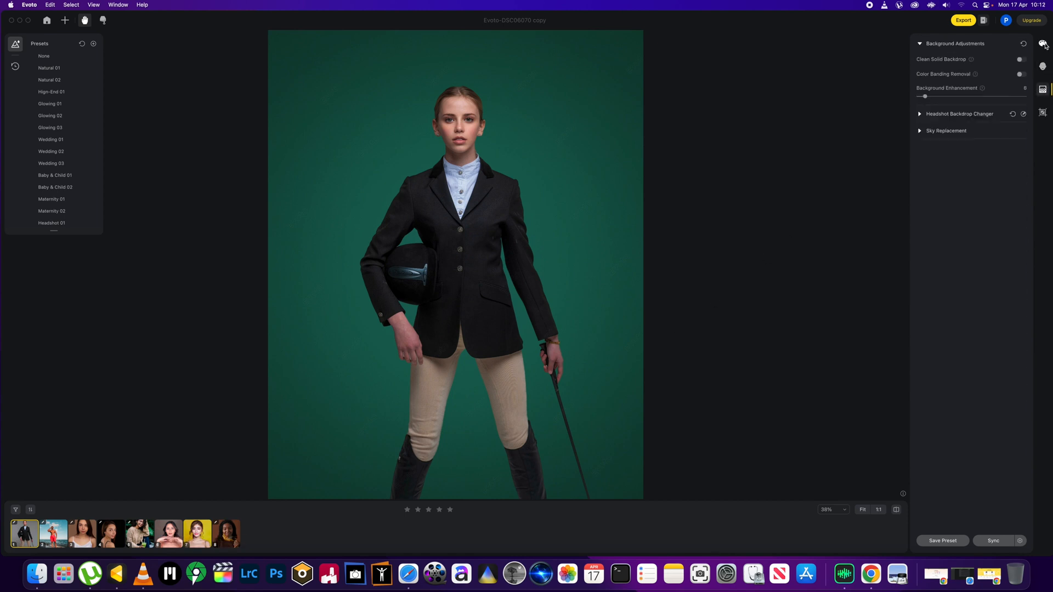
key(super+z)
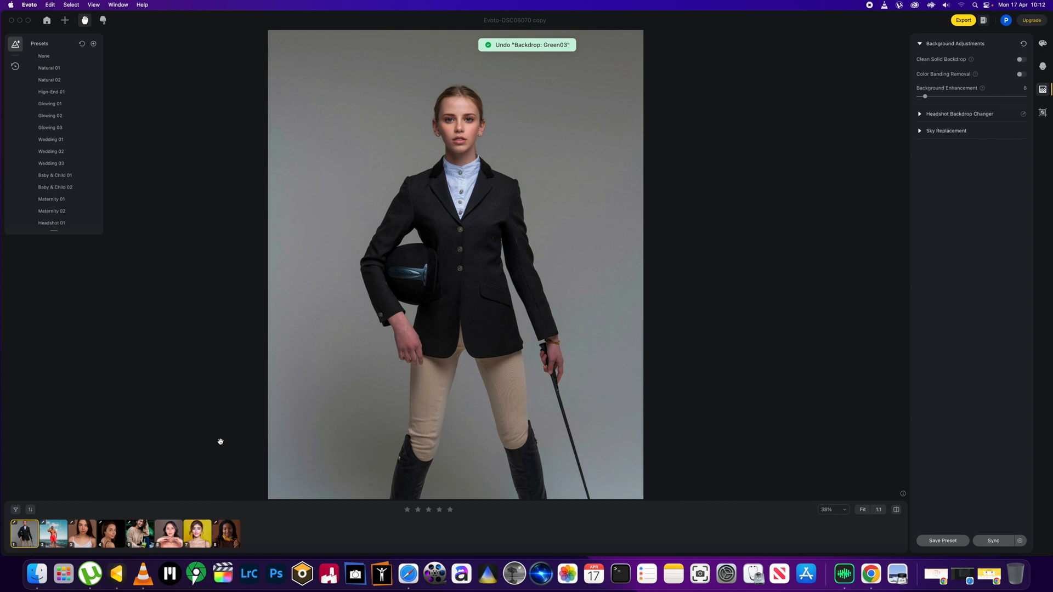
Step: Examine the original grey backdrop, the black jacket and the woman's face up close and across the whole portrait
scroll(372, 403, up, 5)
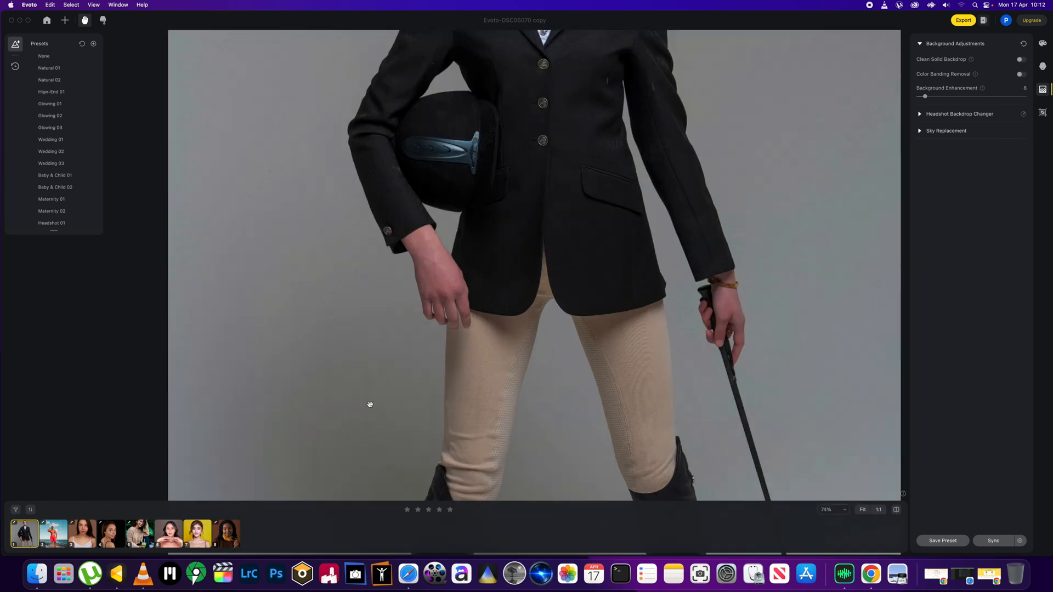
scroll(369, 404, down, 4)
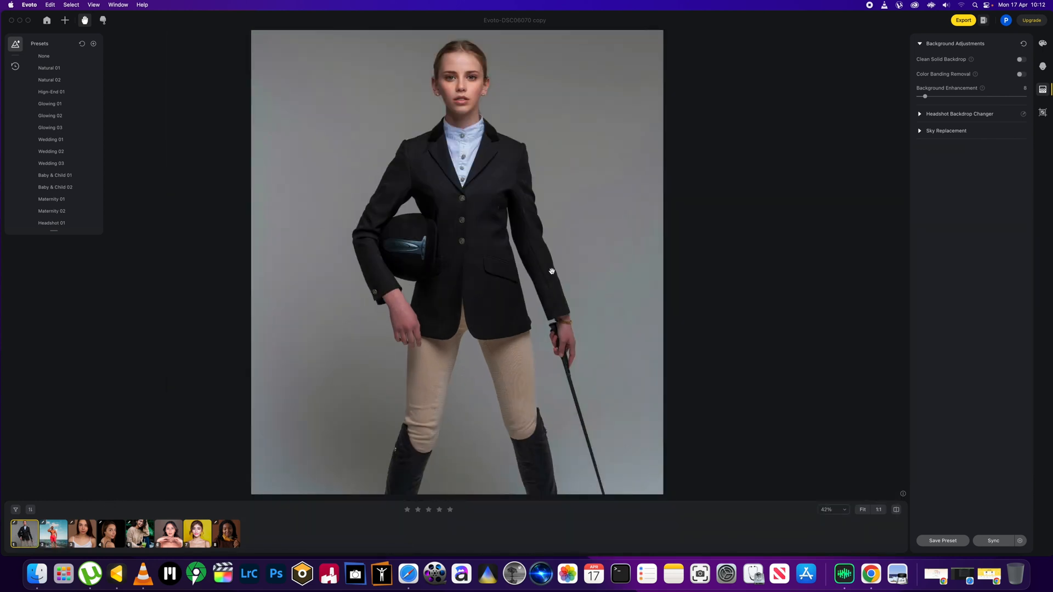
scroll(594, 190, up, 4)
scroll(593, 189, down, 3)
scroll(593, 189, down, 1)
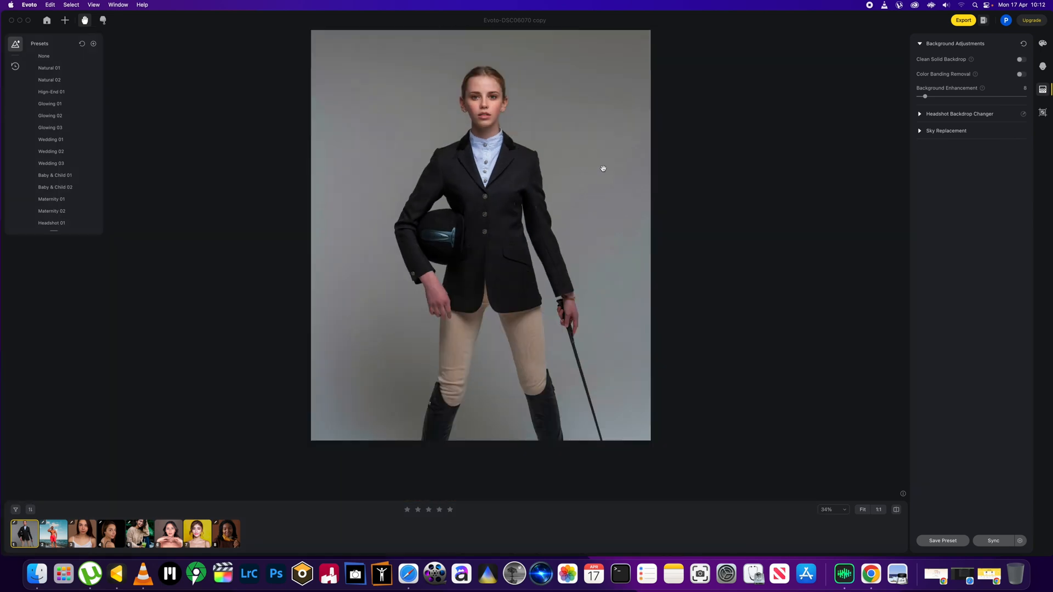
scroll(602, 167, up, 4)
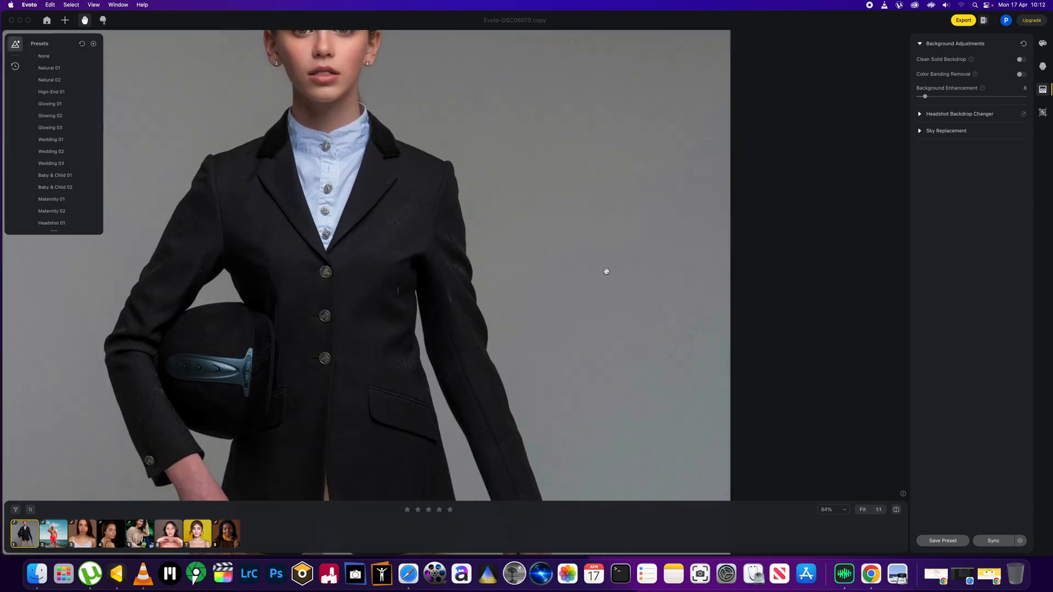
scroll(489, 237, up, 3)
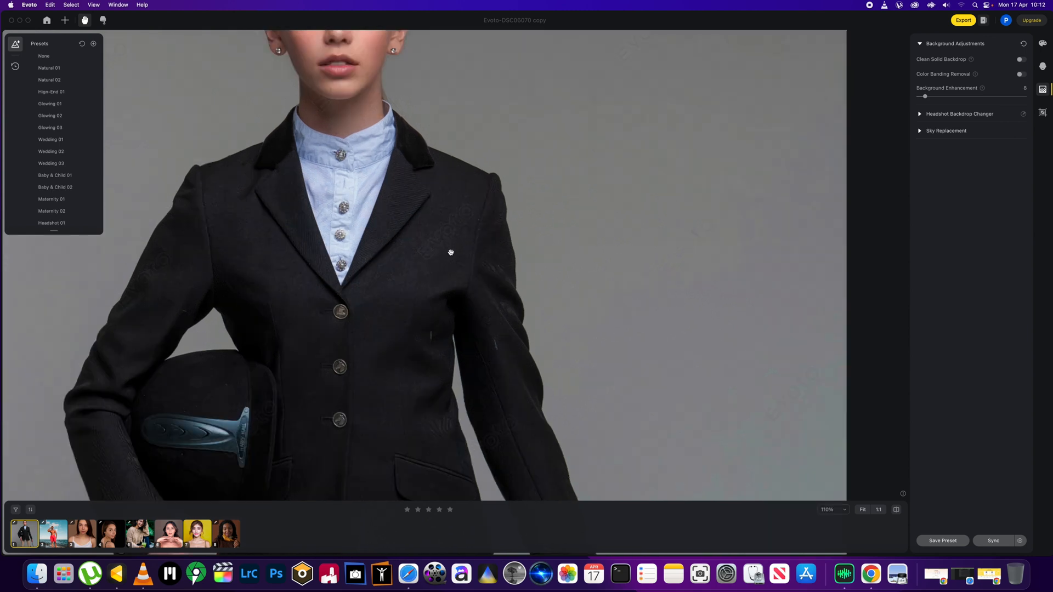
scroll(450, 252, down, 5)
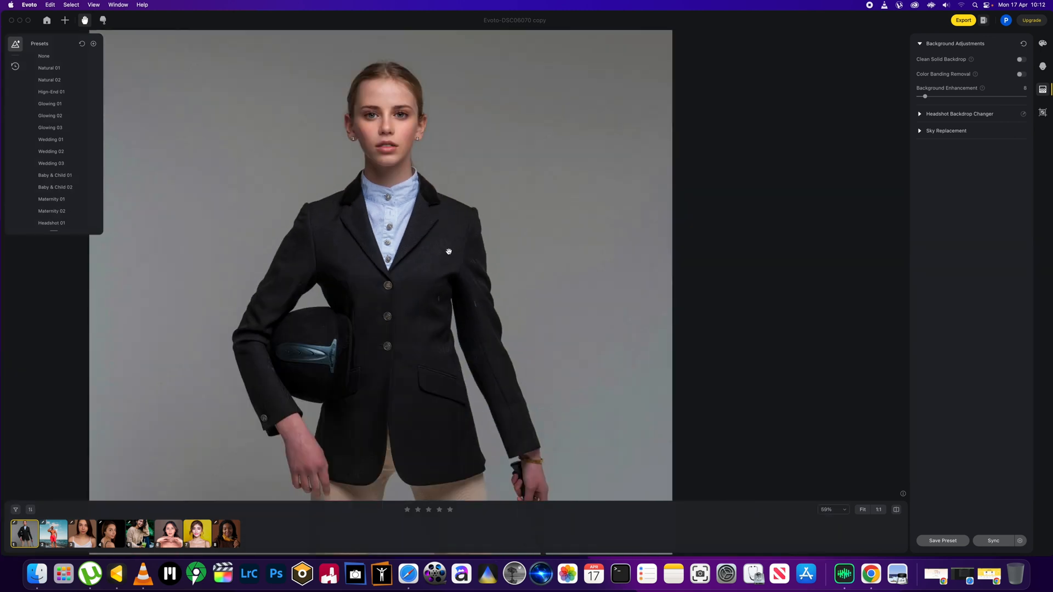
scroll(448, 251, up, 3)
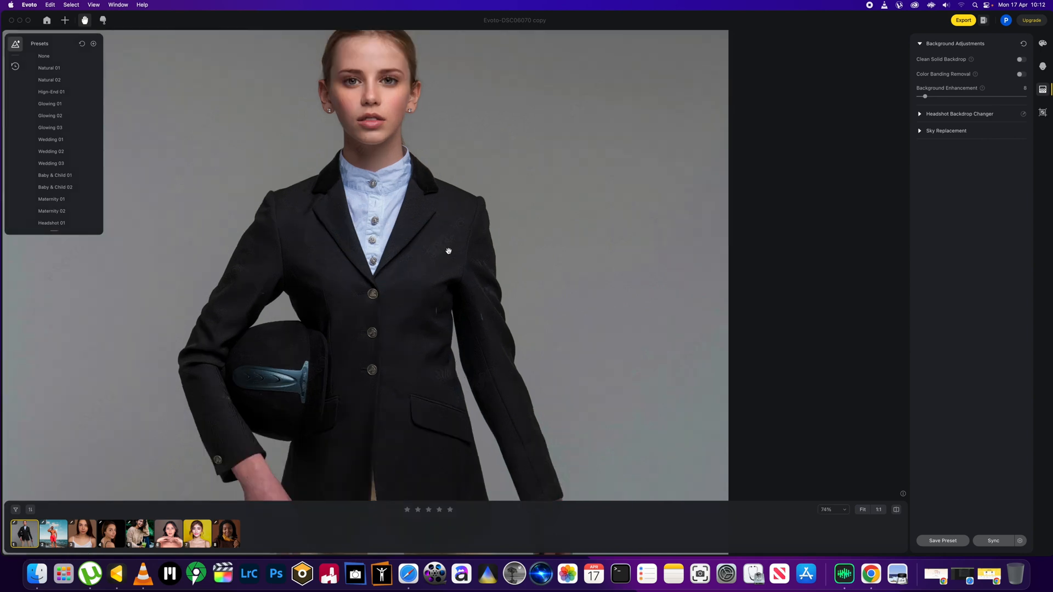
scroll(448, 251, up, 4)
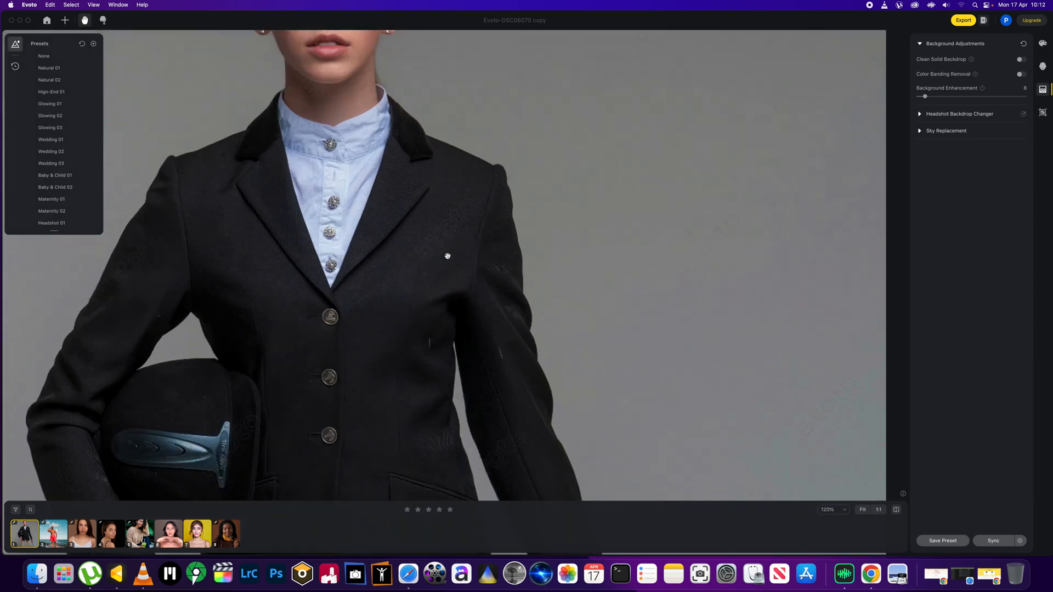
scroll(473, 199, down, 5)
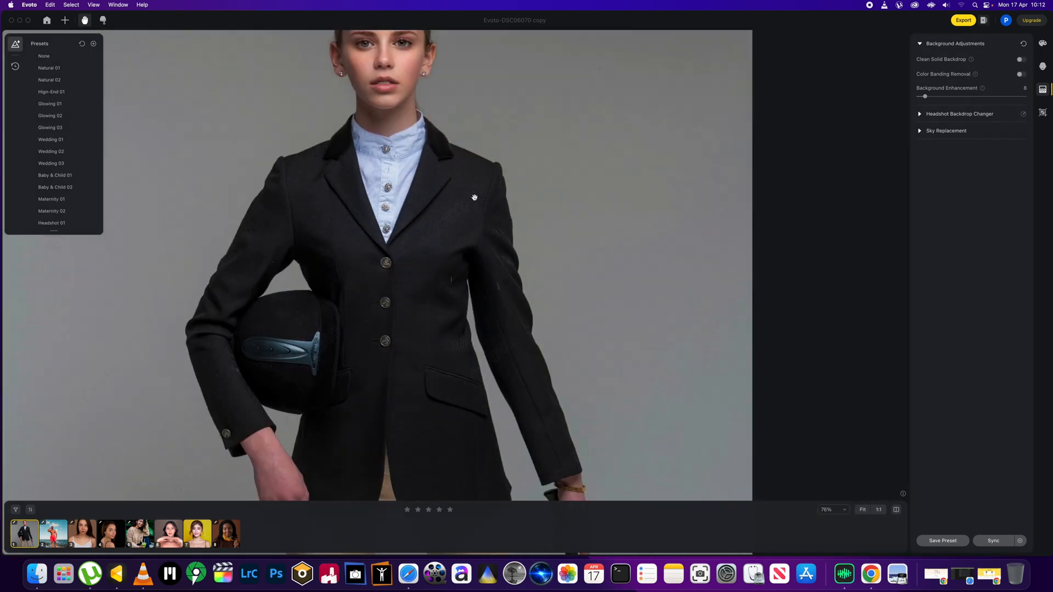
scroll(699, 178, up, 4)
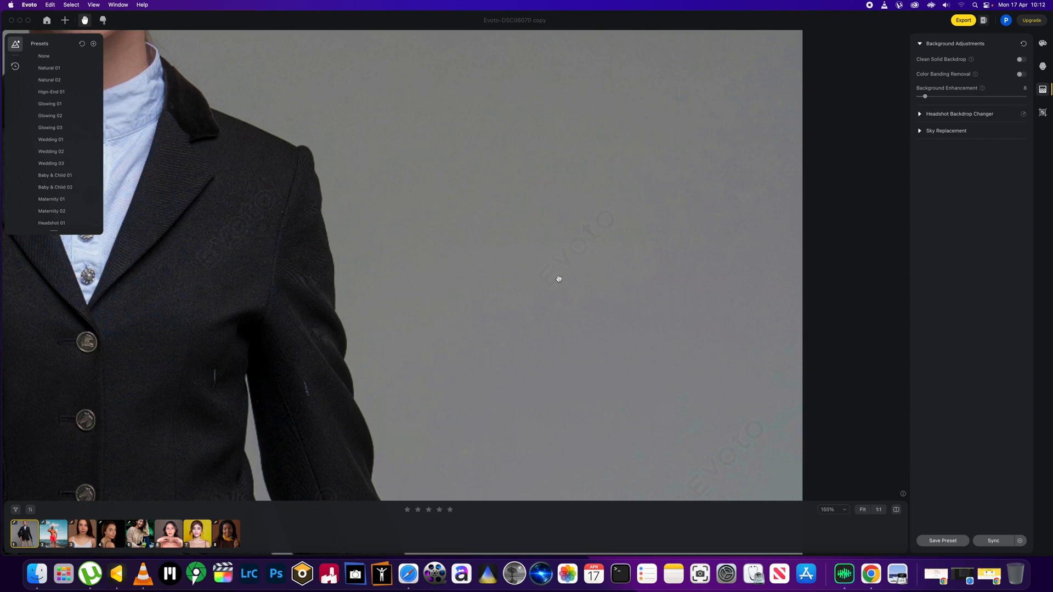
scroll(426, 198, down, 4)
scroll(472, 192, up, 4)
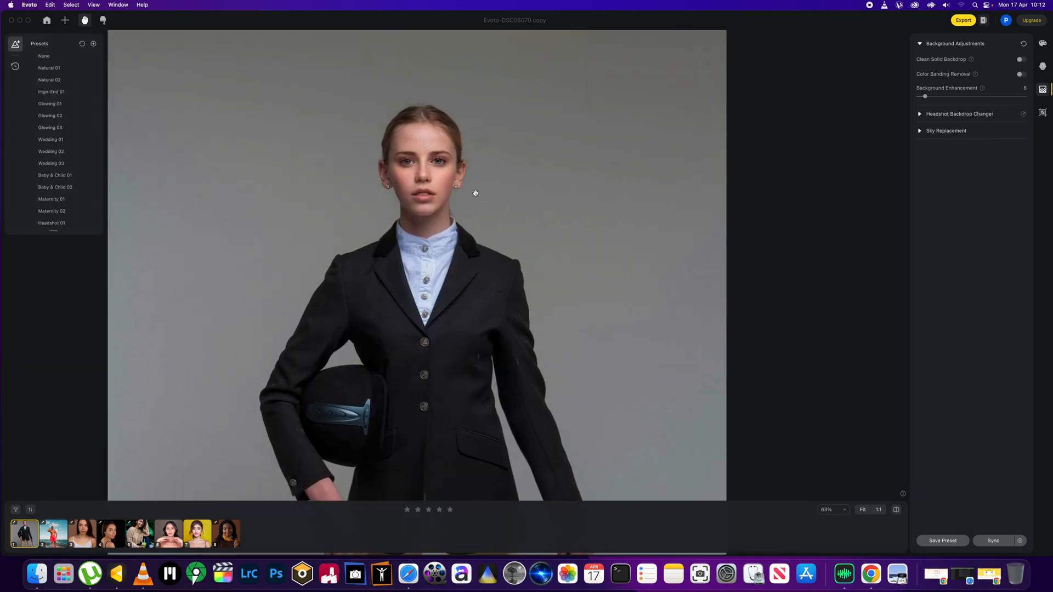
drag(188, 127, 232, 216)
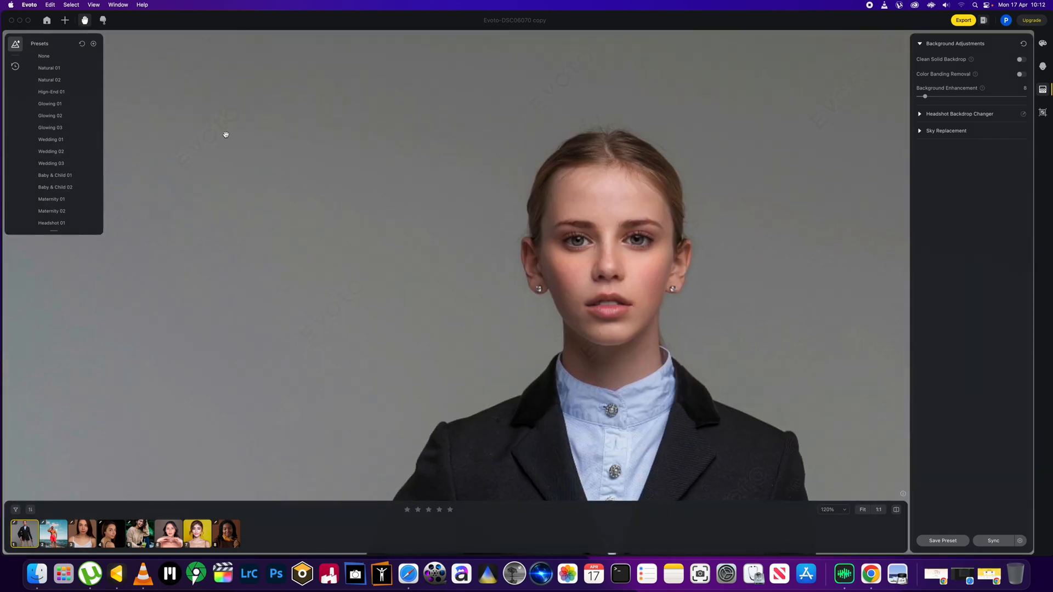
scroll(244, 235, down, 3)
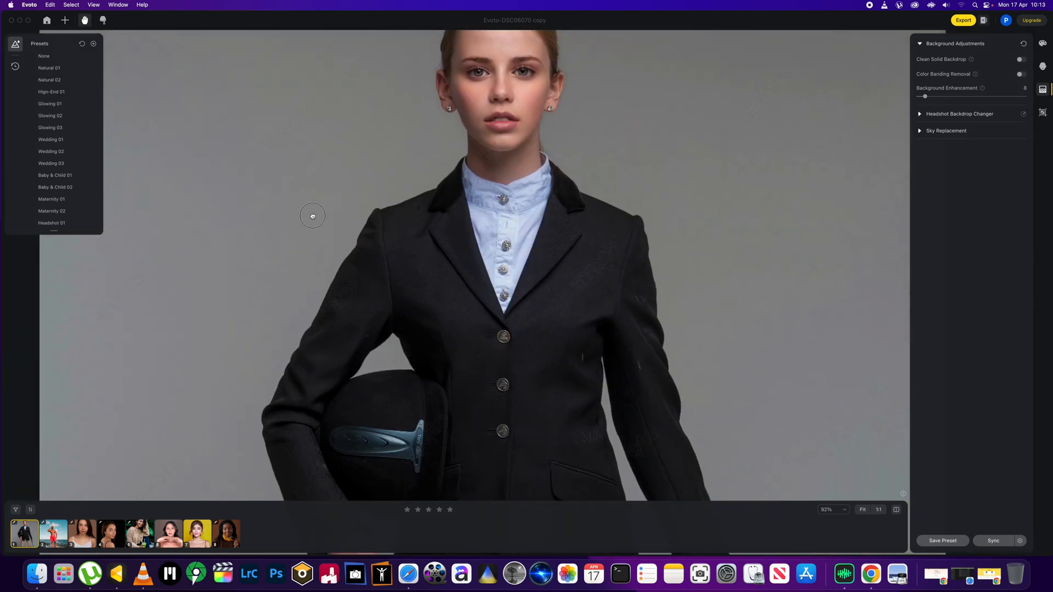
scroll(307, 216, down, 3)
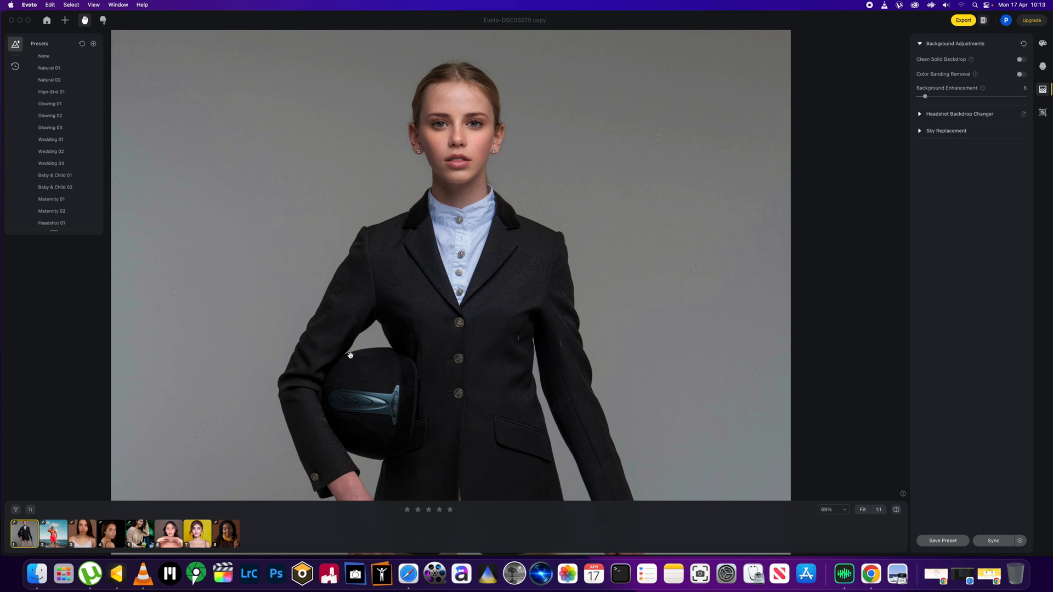
scroll(370, 375, down, 3)
scroll(435, 367, down, 5)
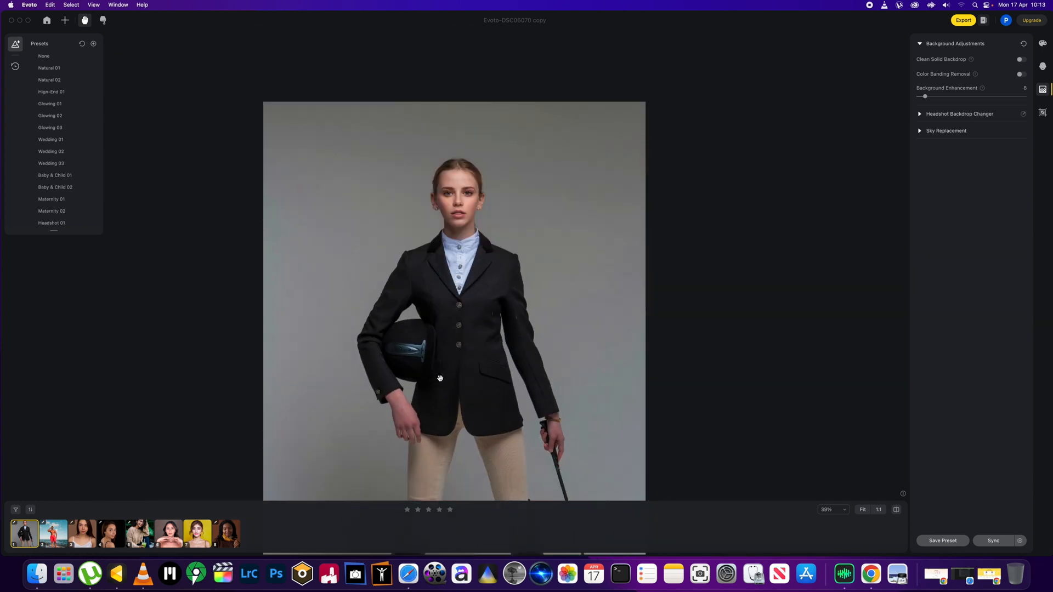
drag(458, 402, 464, 341)
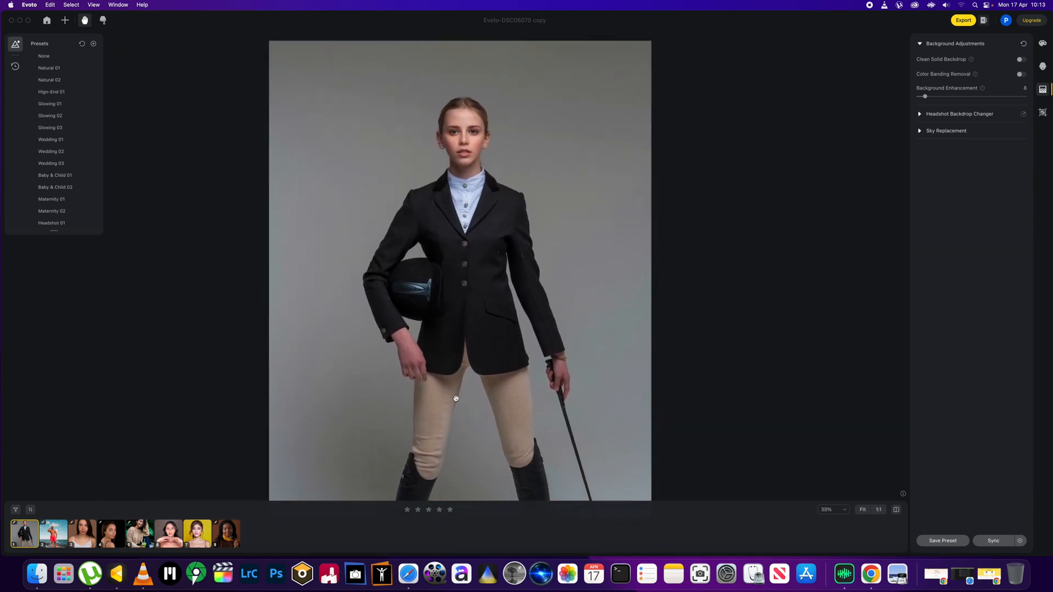
scroll(453, 401, up, 3)
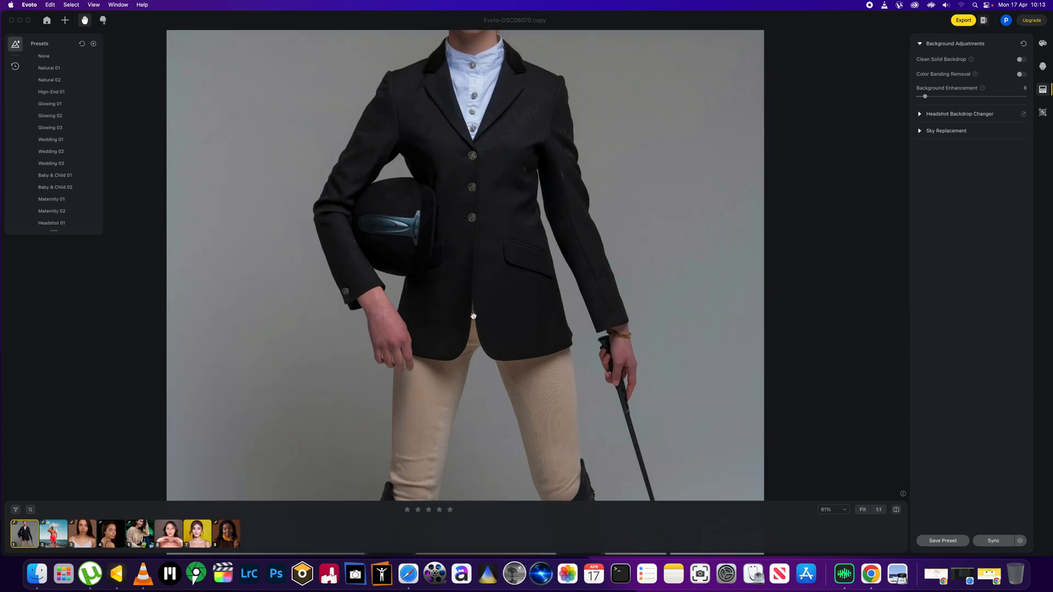
scroll(474, 316, down, 4)
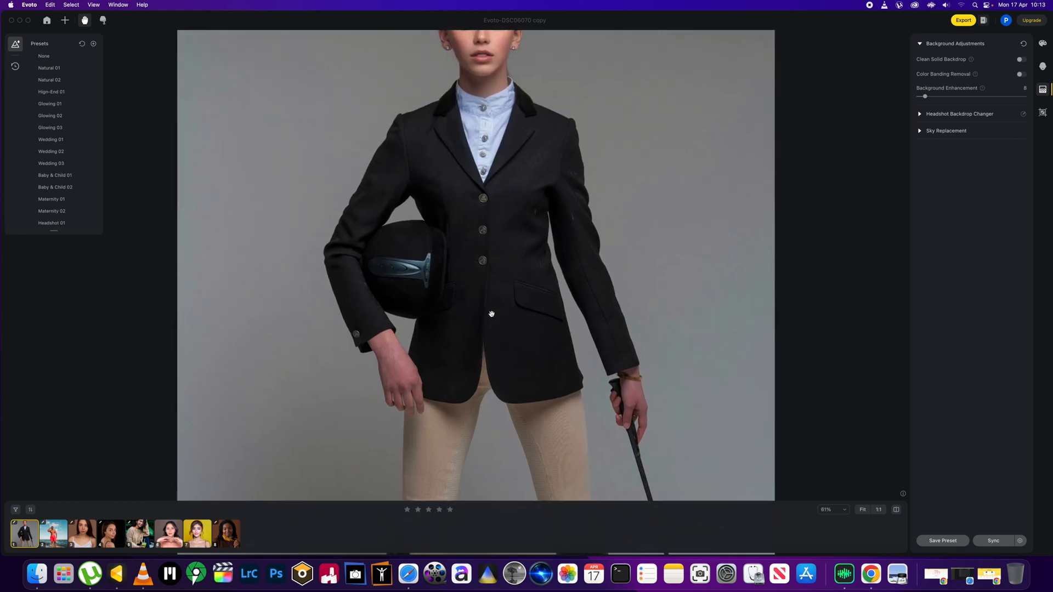
scroll(506, 318, up, 1)
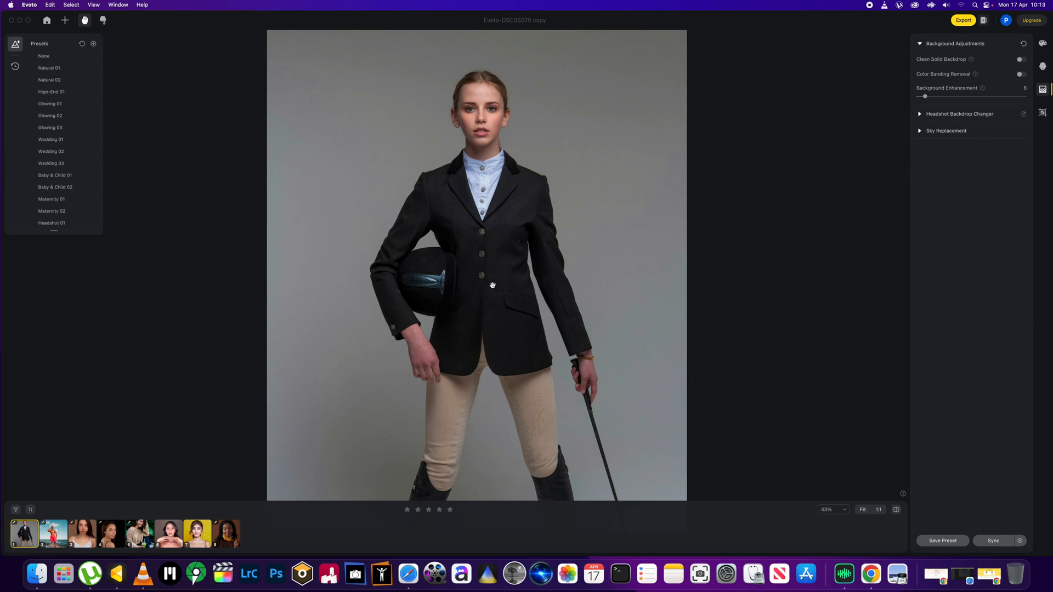
Step: Collapse the Background Adjustments and set Exposure to 0.15 in the color adjustments for the riding portrait
click(920, 44)
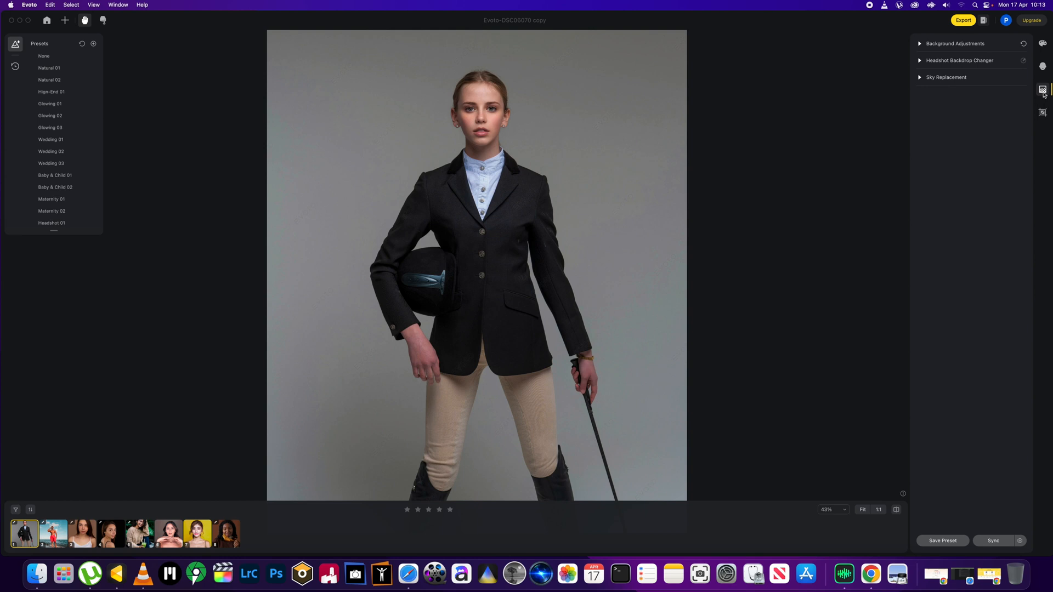
click(1042, 44)
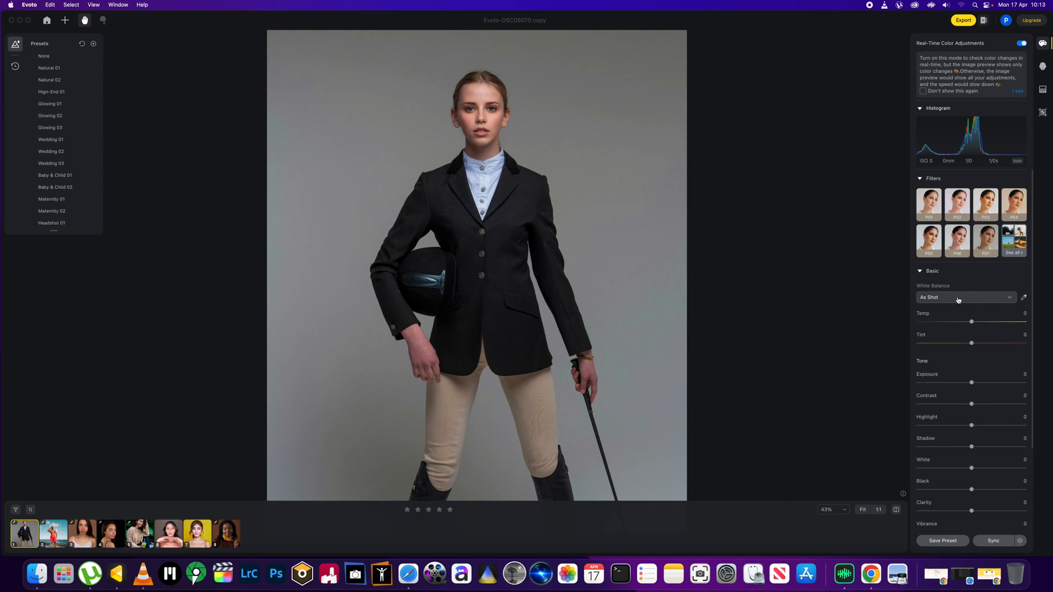
scroll(960, 301, down, 3)
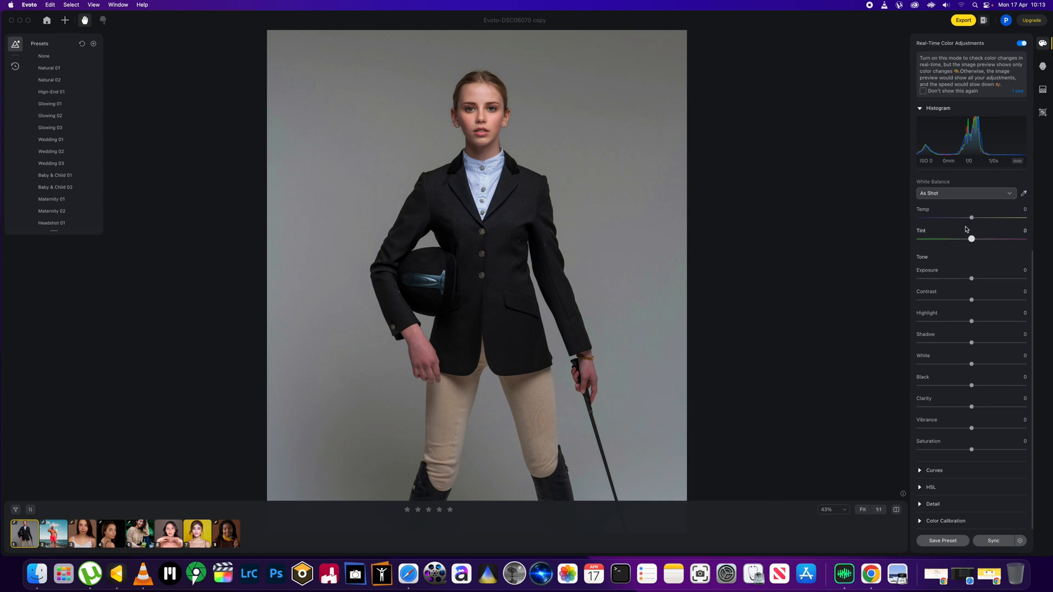
mouse_move(971, 278)
mouse_down()
mouse_move(1004, 278)
mouse_move(962, 280)
mouse_move(972, 281)
mouse_up()
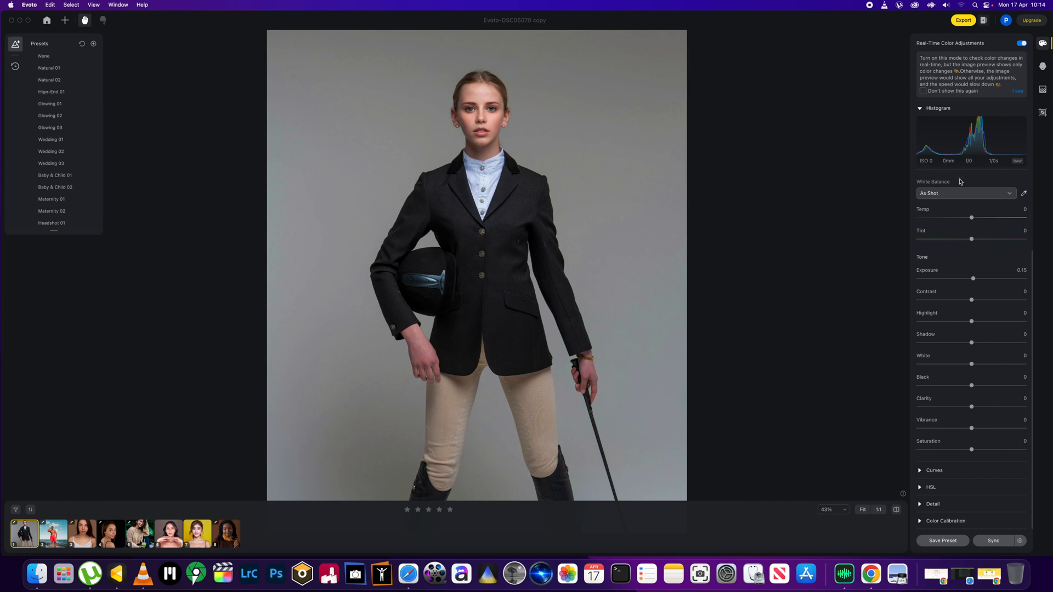
Step: Return to the background options for the riding portrait and bring the whole photo into view
click(1042, 91)
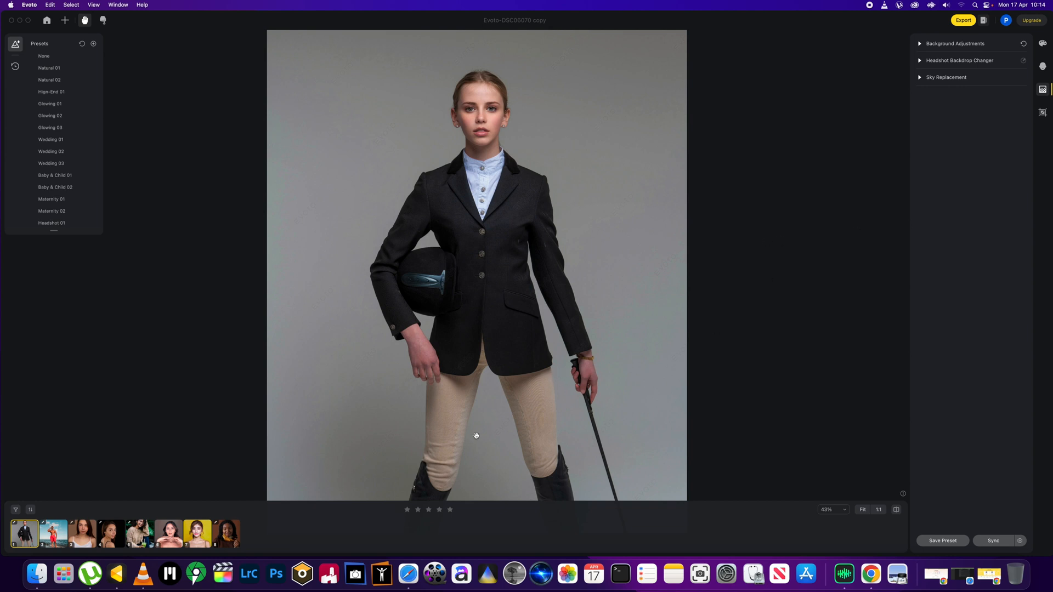
scroll(472, 442, down, 5)
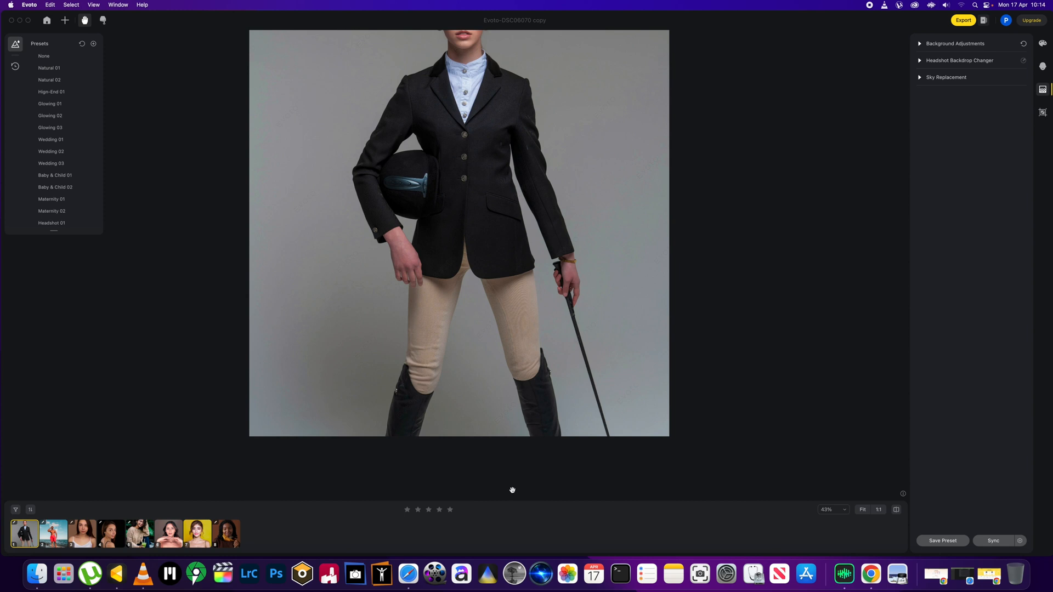
scroll(494, 406, down, 3)
scroll(483, 297, up, 1)
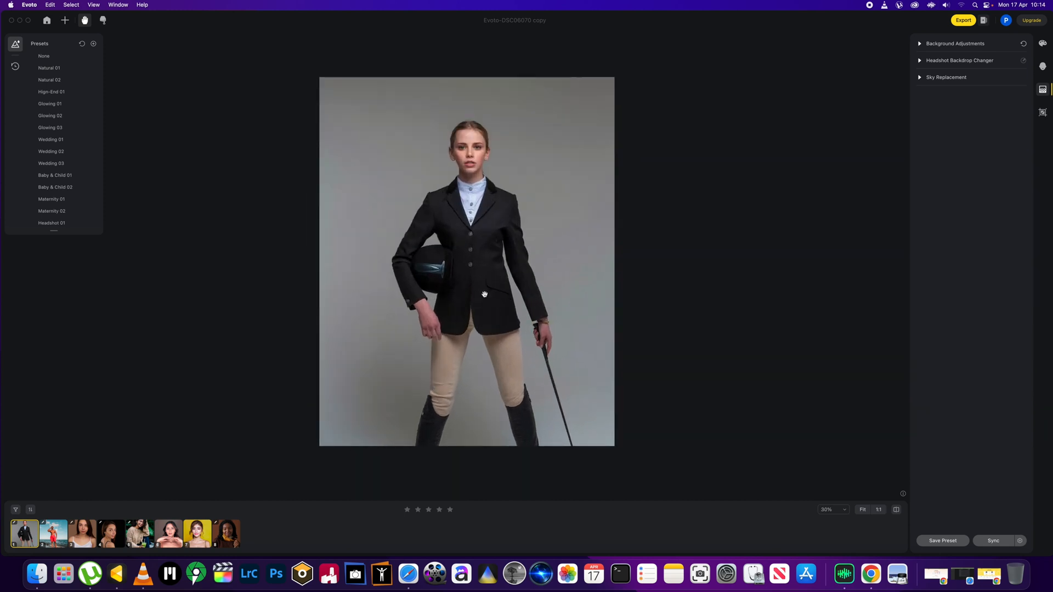
Step: Open the full set of recommended backdrops in the Headshot Backdrop Changer for the riding portrait
scroll(485, 295, up, 1)
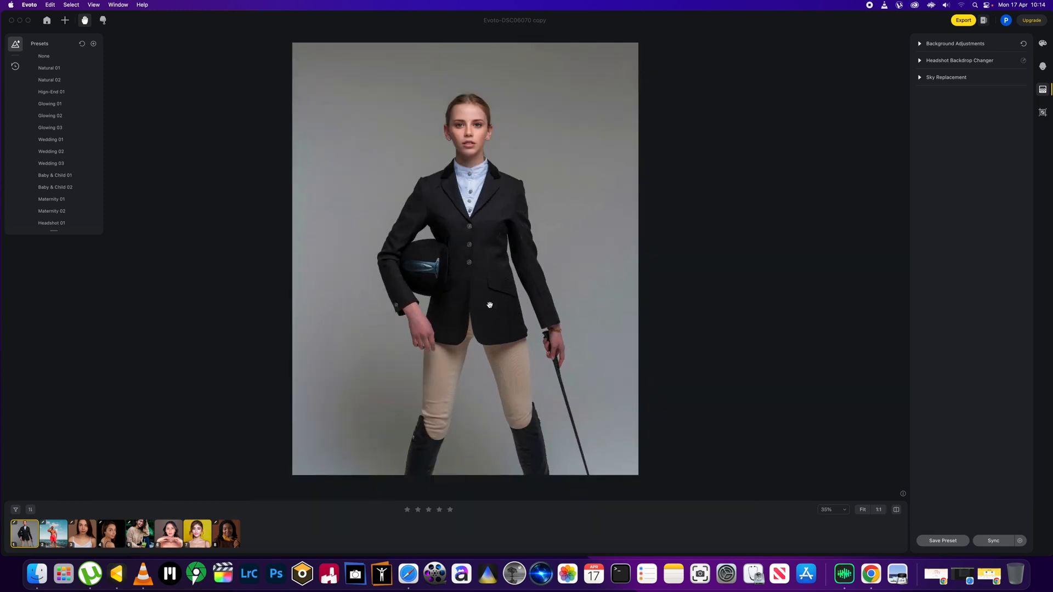
drag(489, 305, 521, 324)
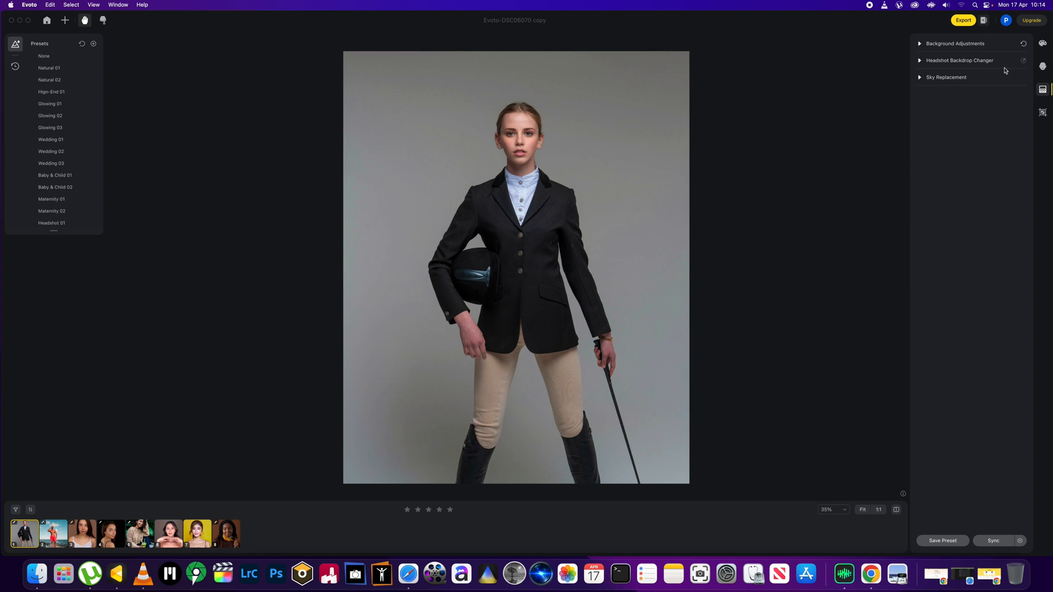
click(920, 61)
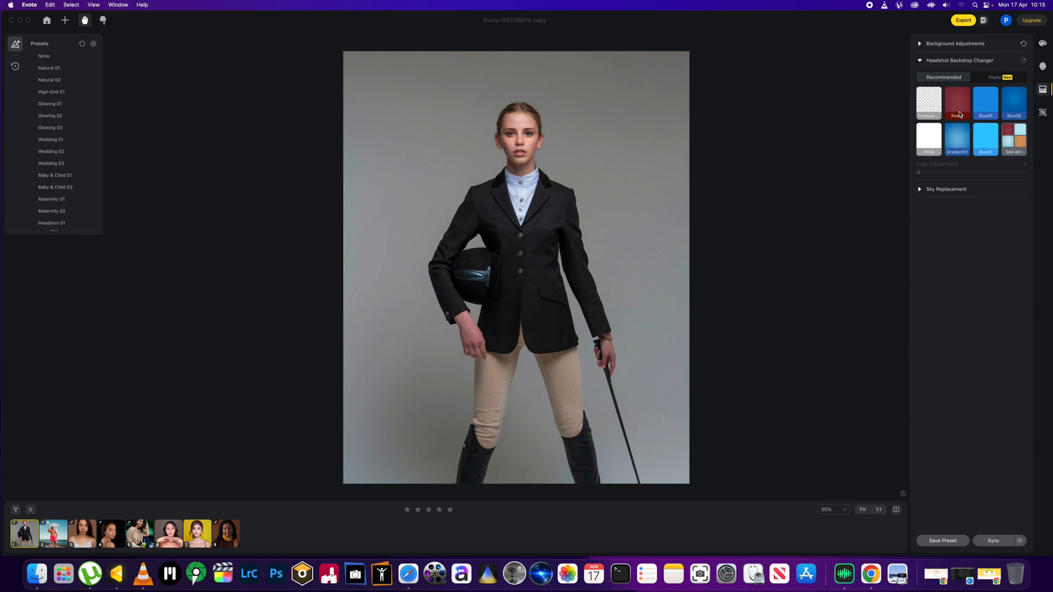
click(1013, 152)
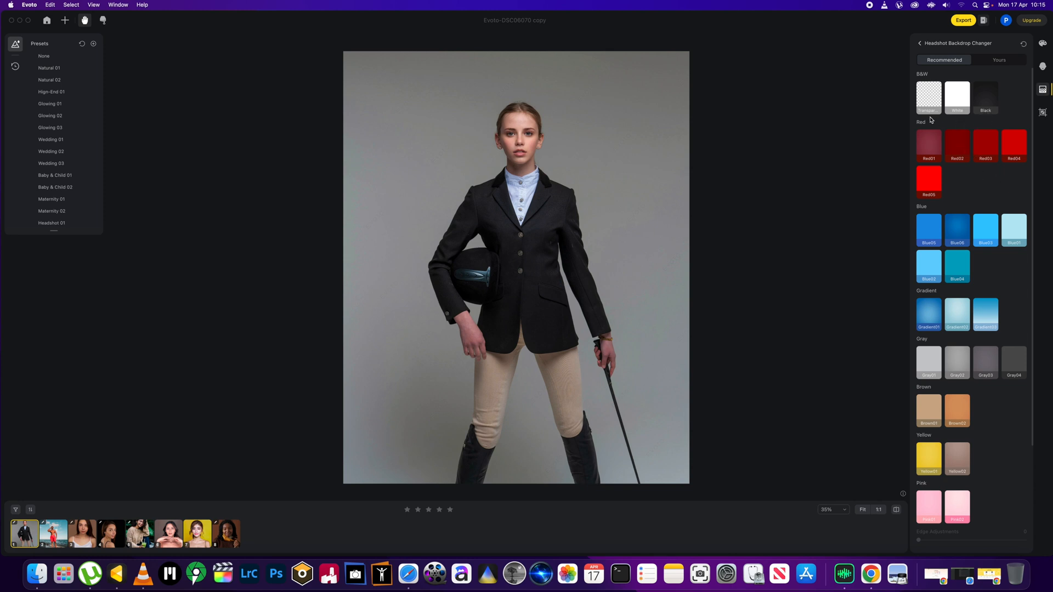
scroll(942, 197, down, 2)
scroll(942, 209, down, 2)
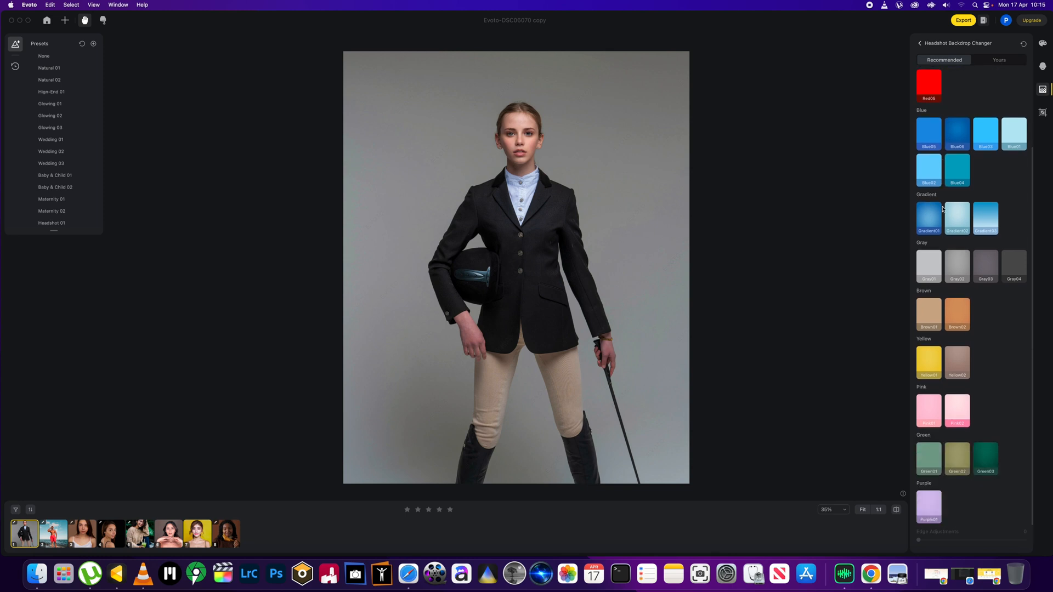
Step: Try the Gray04, Gray03, Gray02 and Gray01 backdrops on the riding portrait one after another
click(1008, 276)
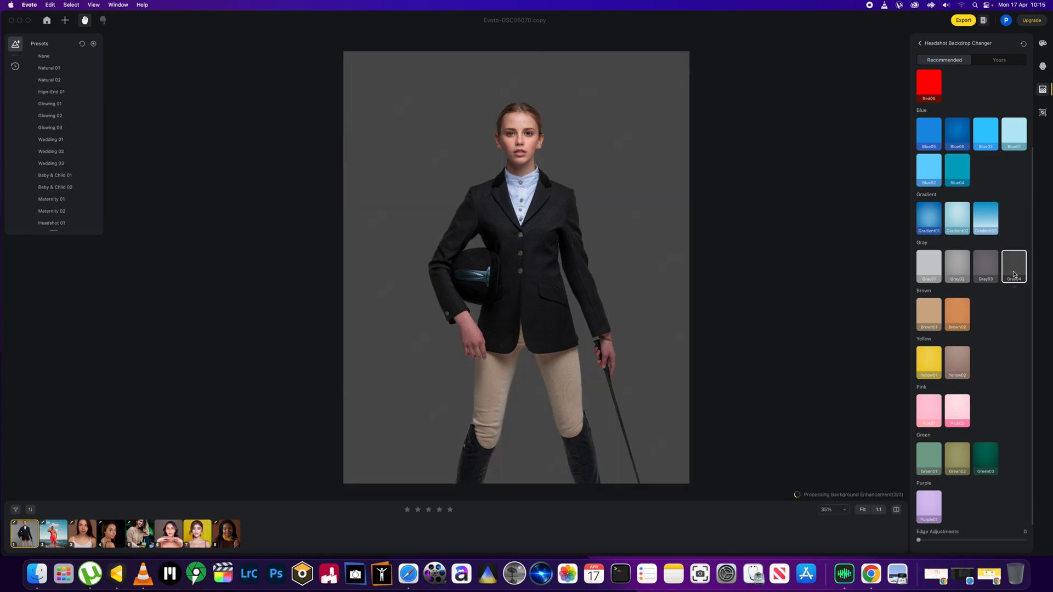
click(987, 280)
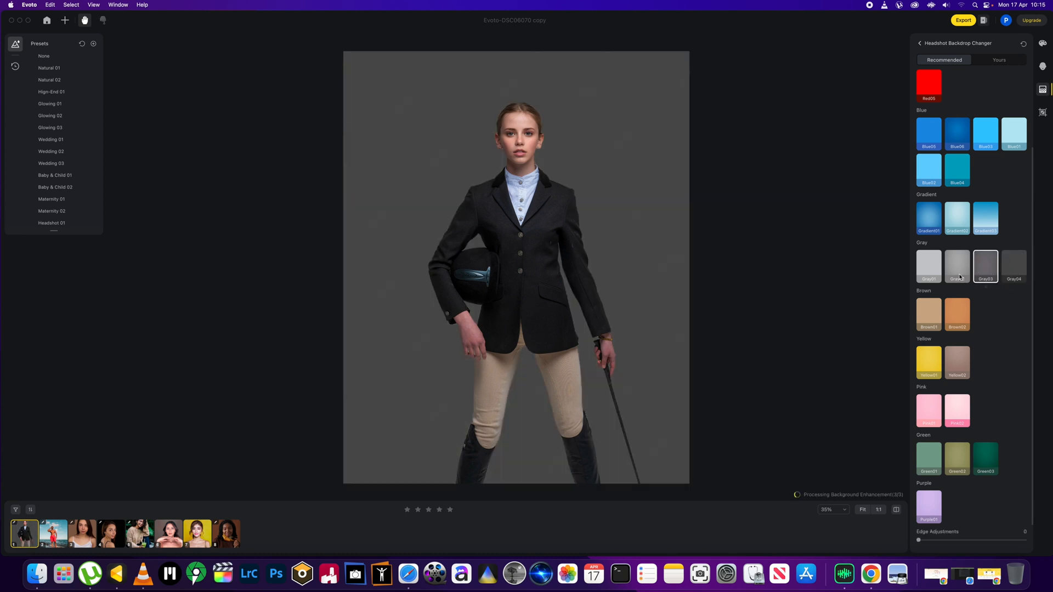
click(959, 277)
click(930, 280)
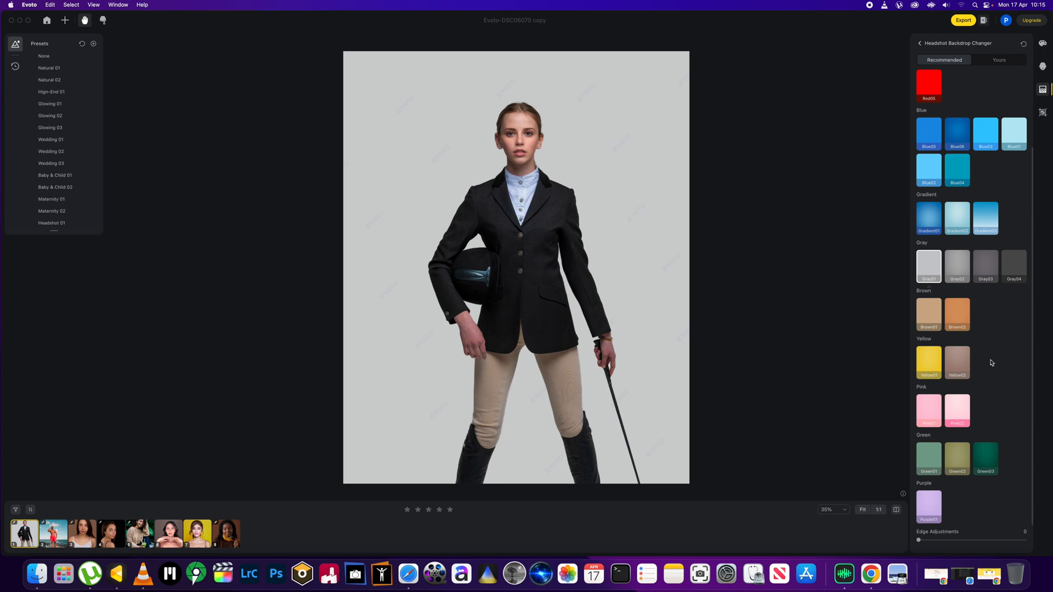
Step: Apply the Green03 backdrop to the riding portrait and look at the option for adding custom backdrop images
click(987, 467)
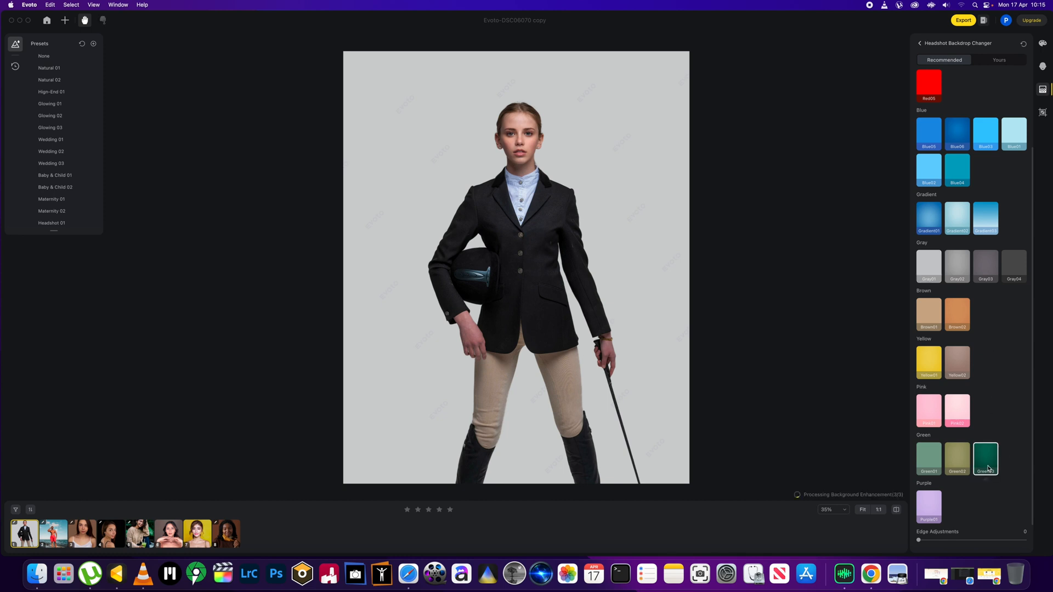
scroll(594, 298, up, 2)
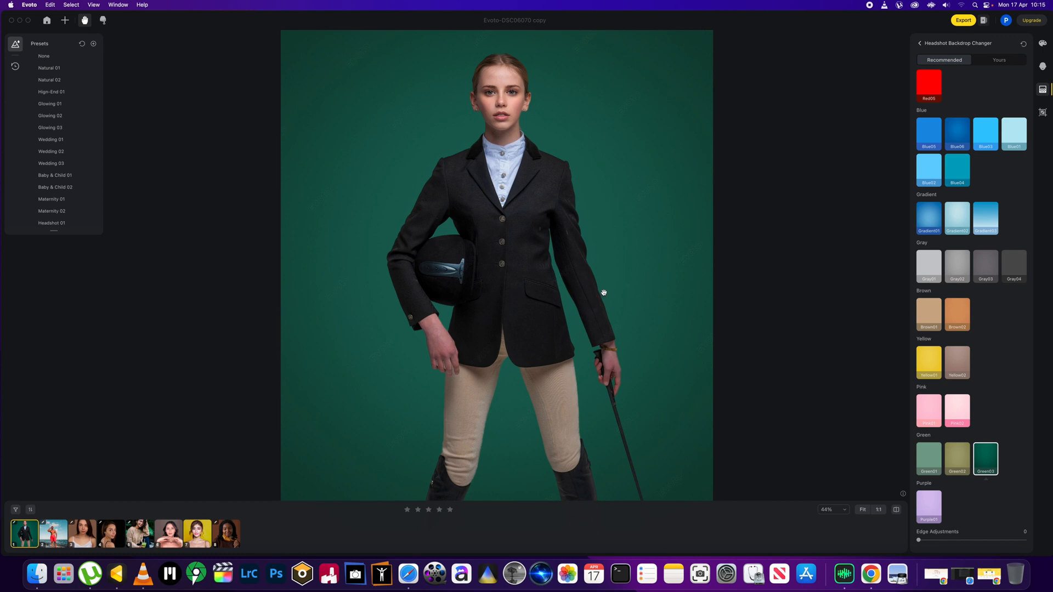
drag(602, 291, 623, 260)
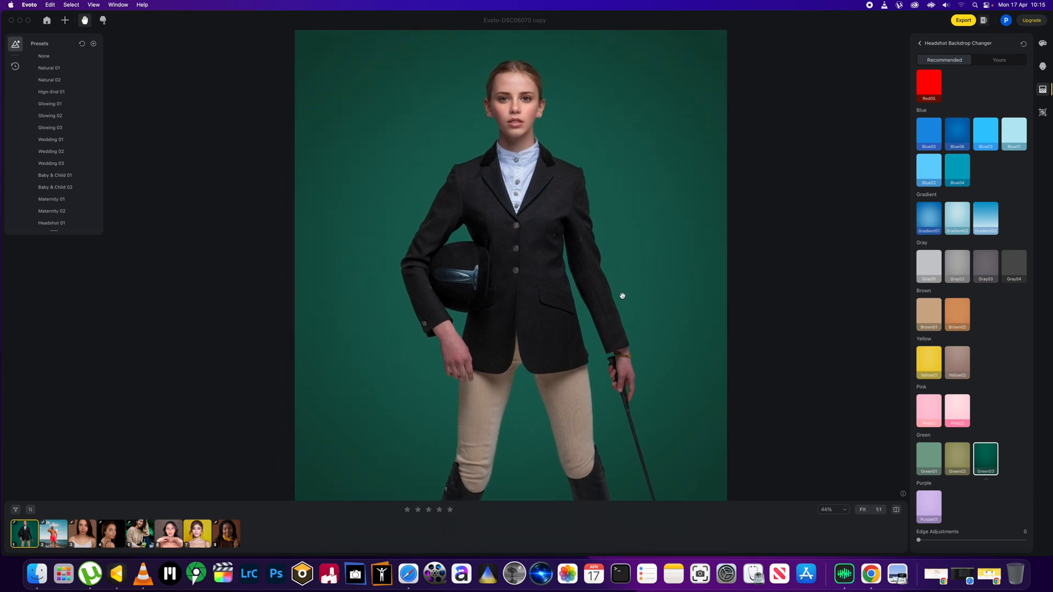
scroll(621, 296, down, 1)
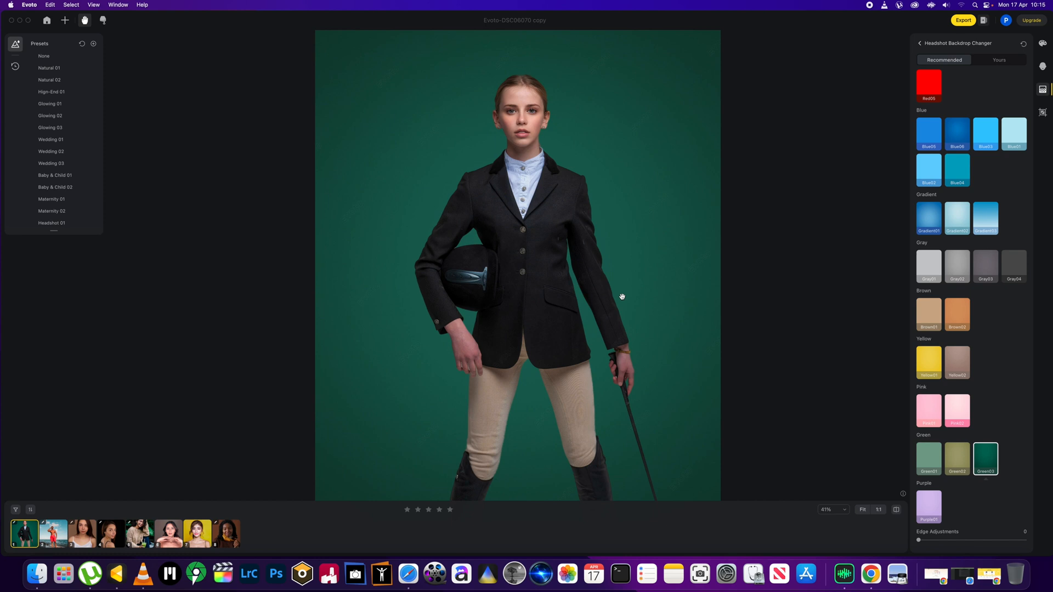
click(998, 62)
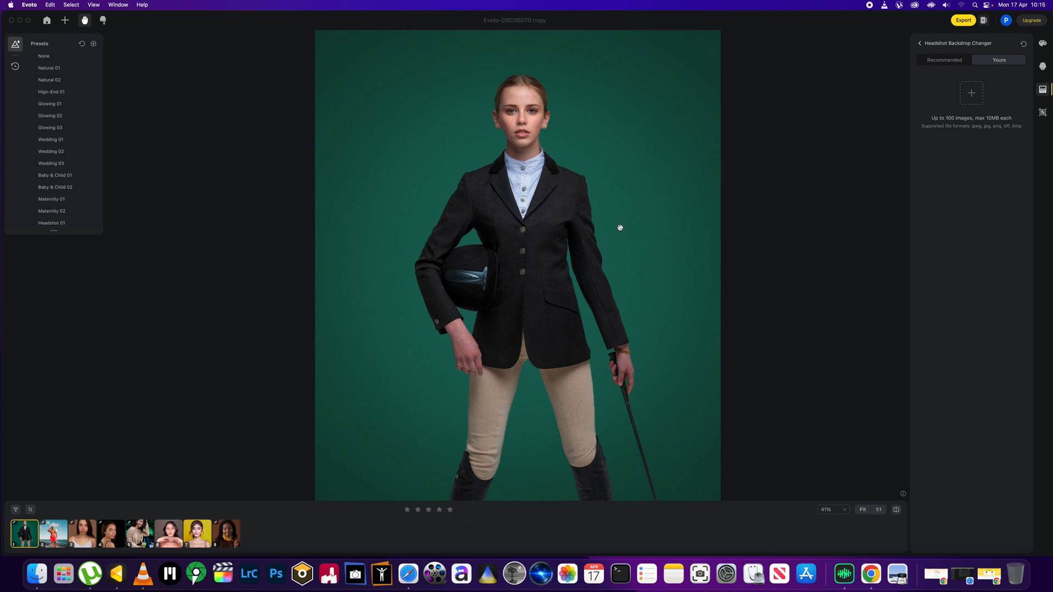
click(944, 60)
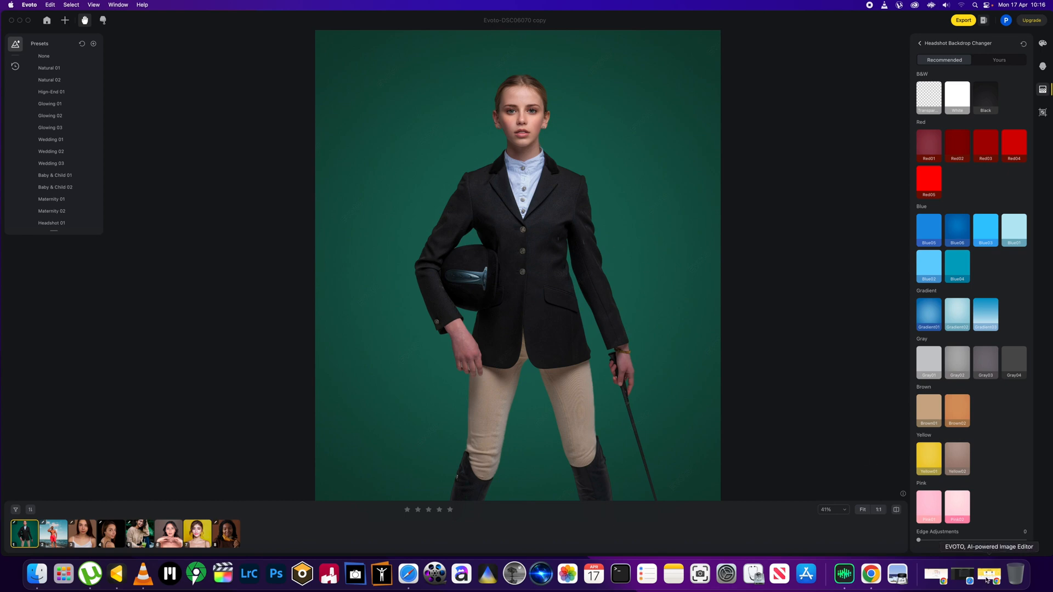
Step: Switch to Evoto's pricing page in Chrome and view all the credit packages, from 5 Credits up to the custom one
click(986, 576)
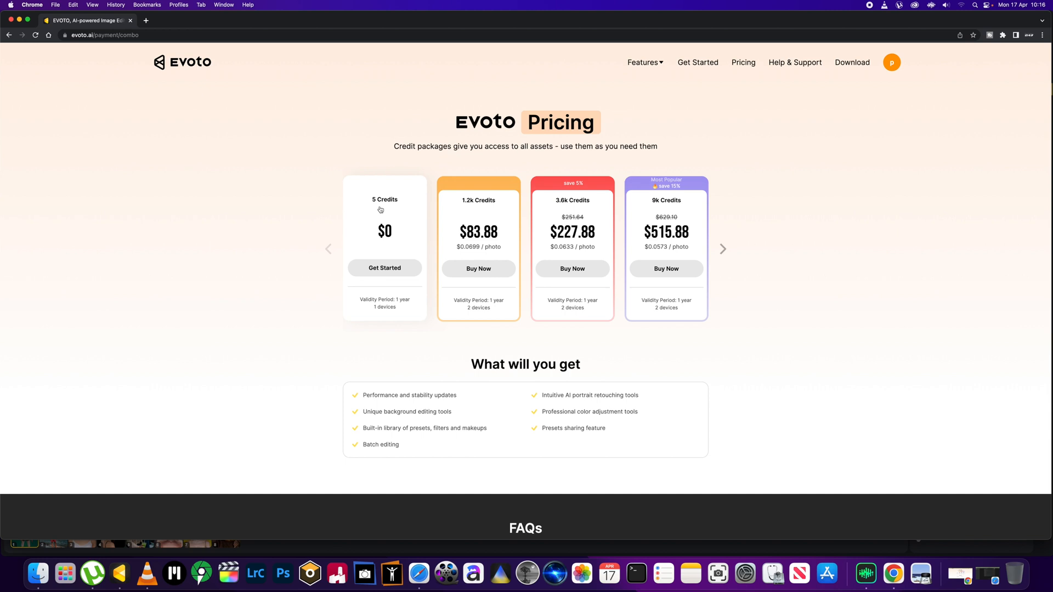
click(291, 545)
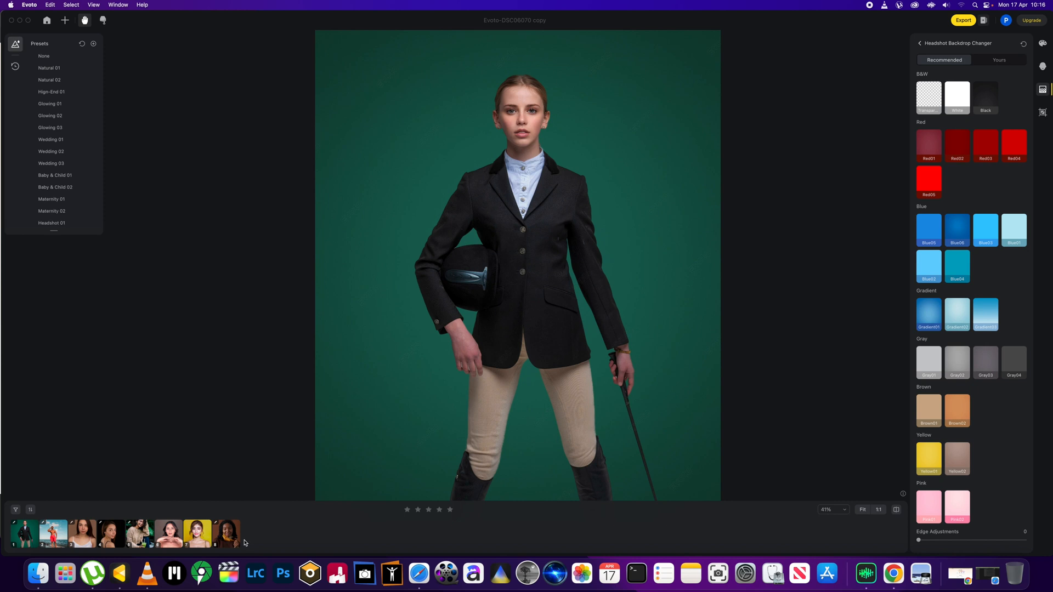
click(893, 573)
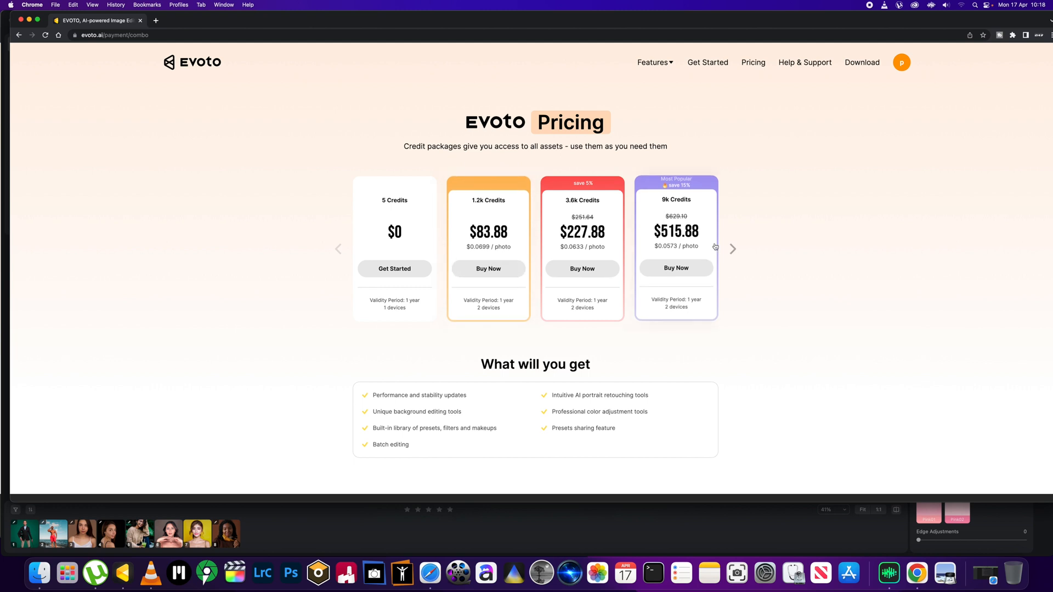
click(735, 249)
click(737, 250)
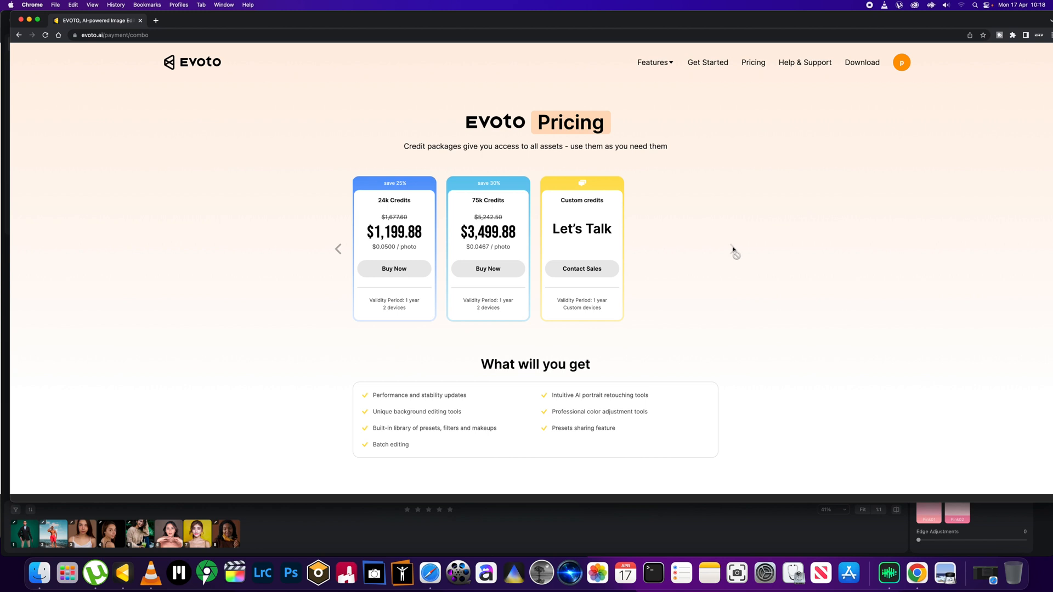
click(336, 248)
click(336, 247)
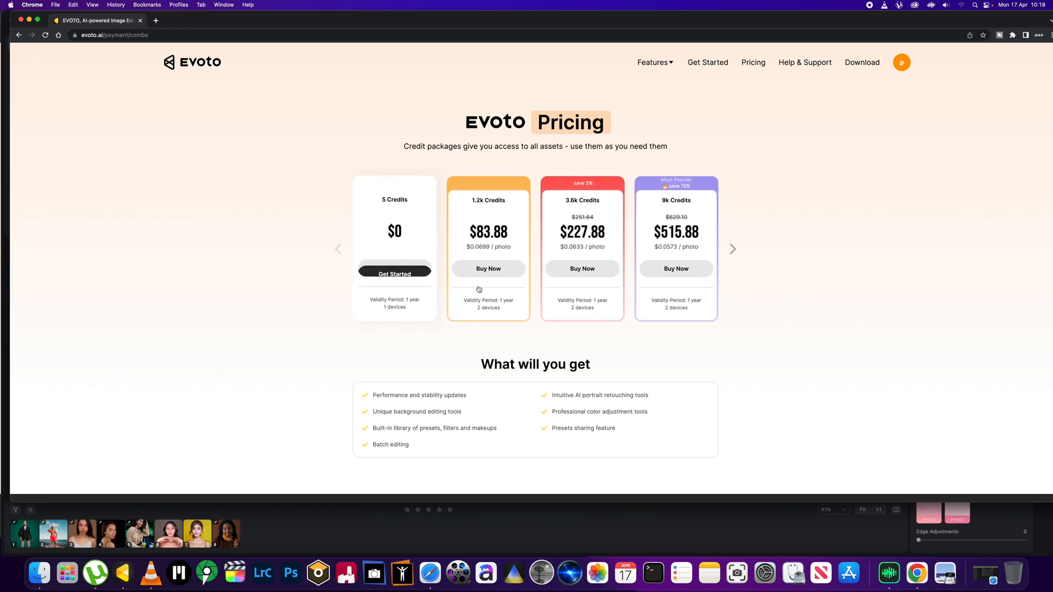
Step: View the checkout details of the 1.2k Credits package and the account options without buying anything
click(480, 269)
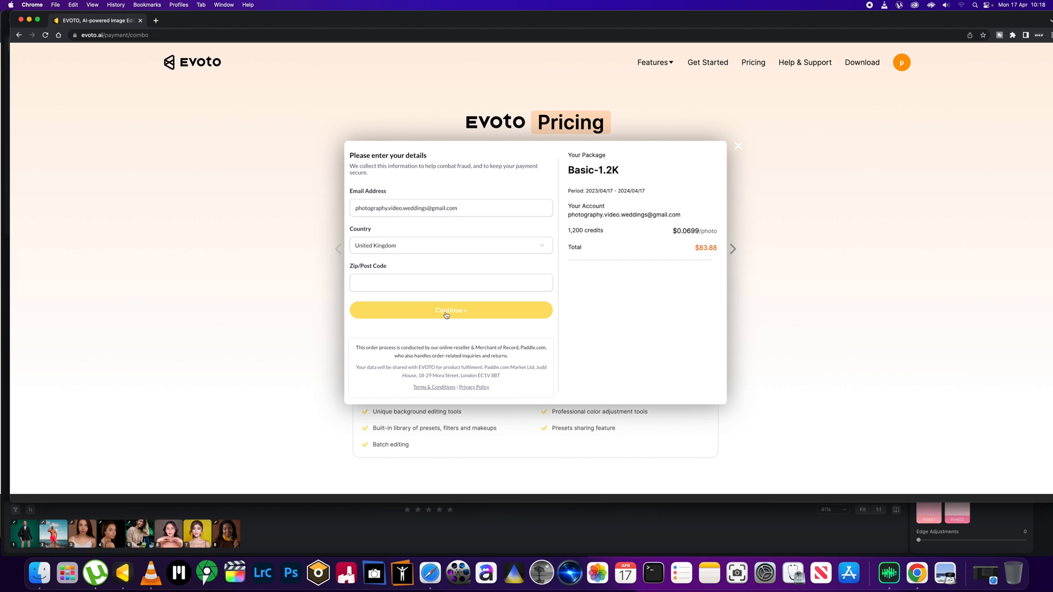
click(822, 327)
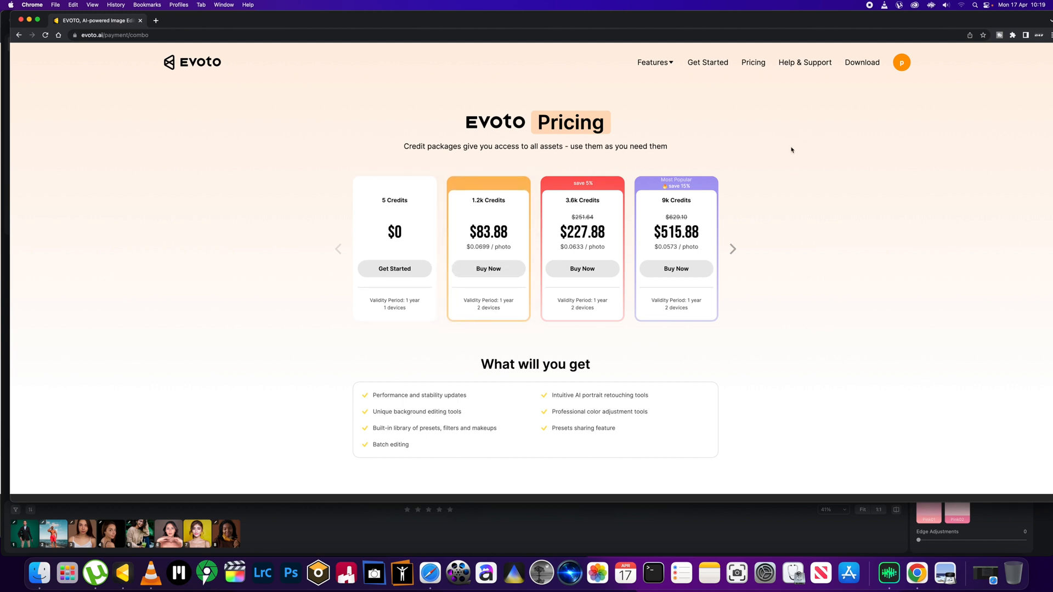
click(902, 63)
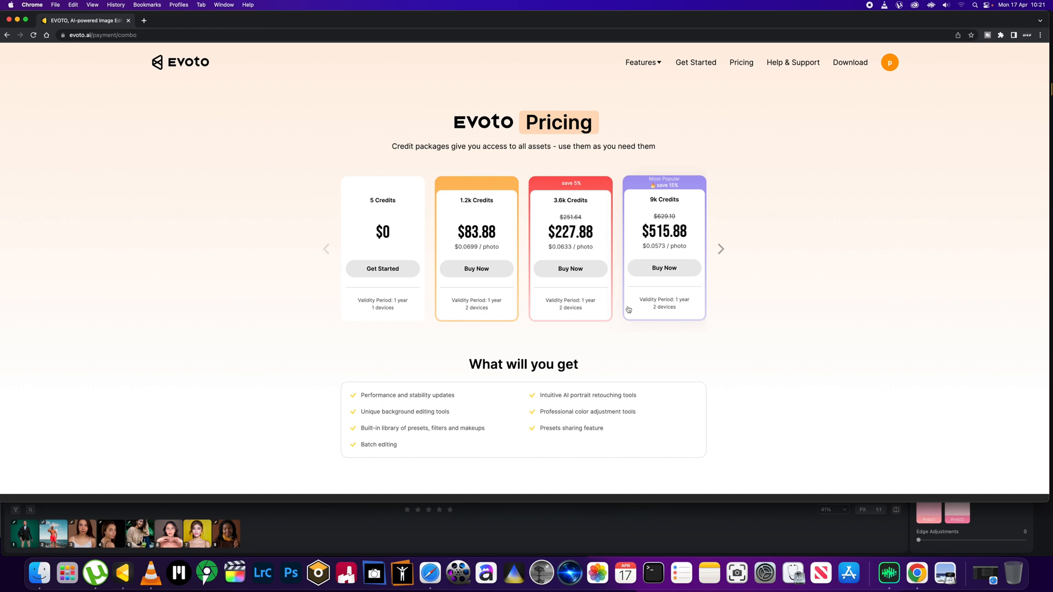
click(889, 64)
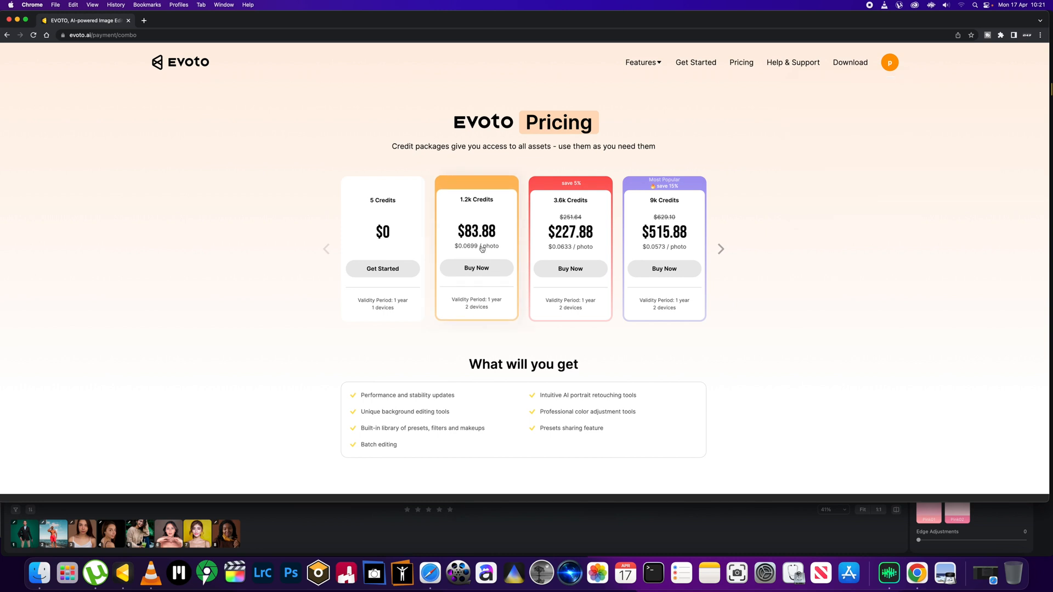
click(469, 274)
click(619, 212)
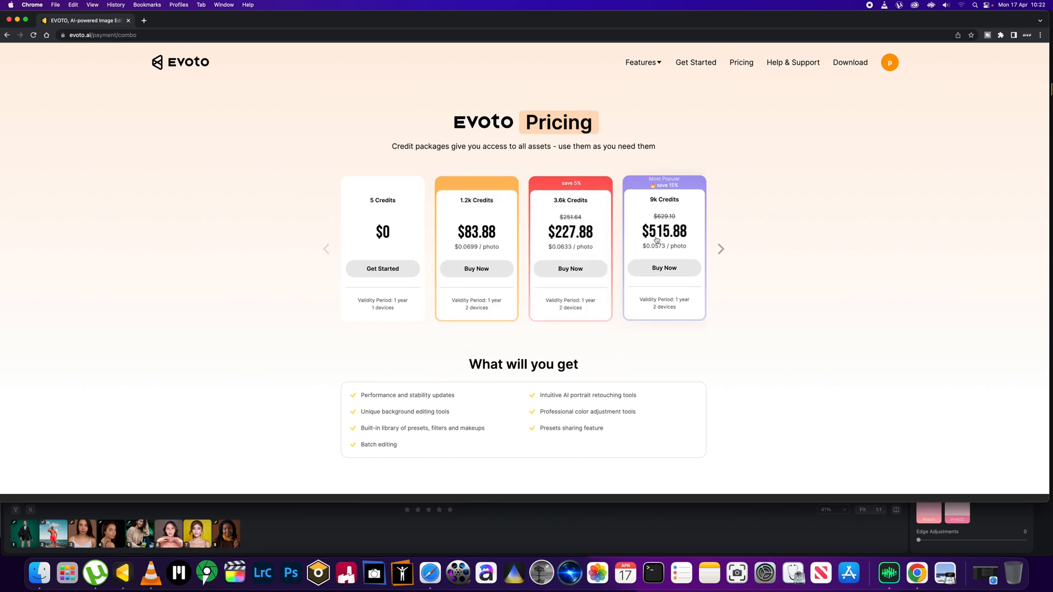
Step: Compare the prices of the 24k and 75k credit packages with the smaller ones and switch back to Evoto
click(720, 249)
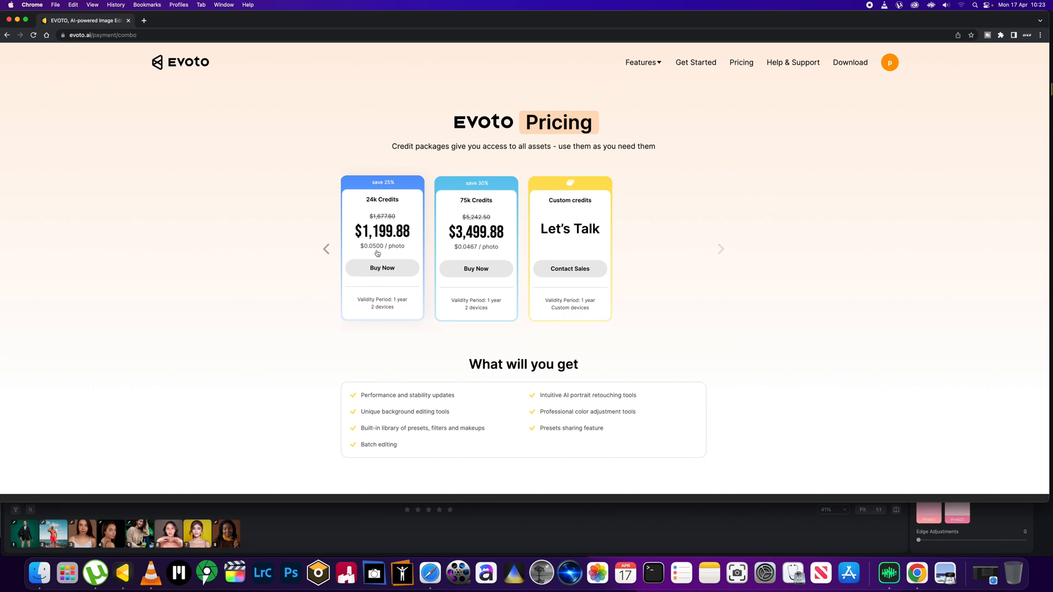
click(327, 249)
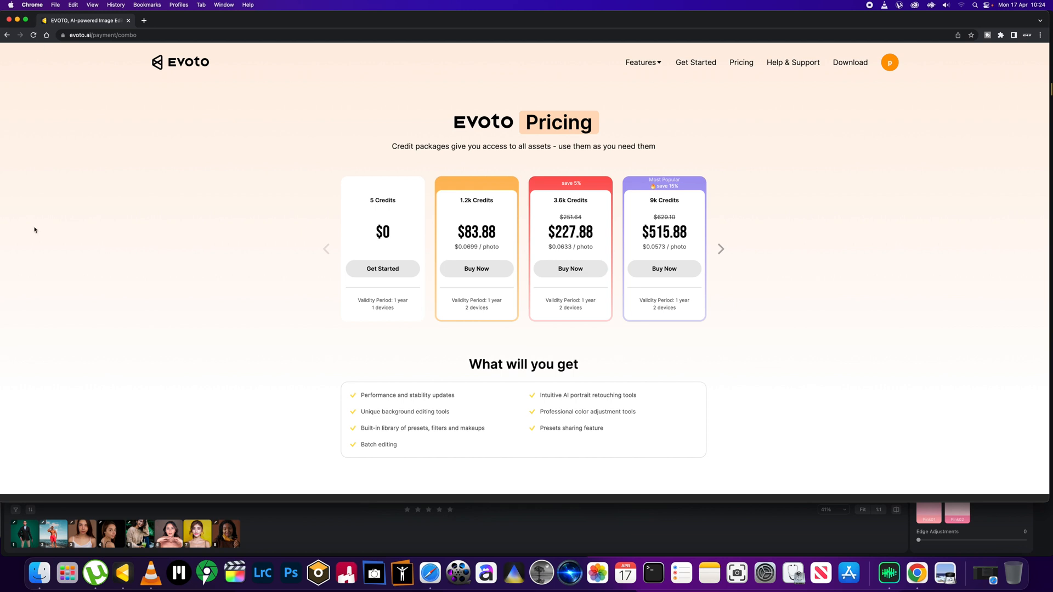
click(21, 544)
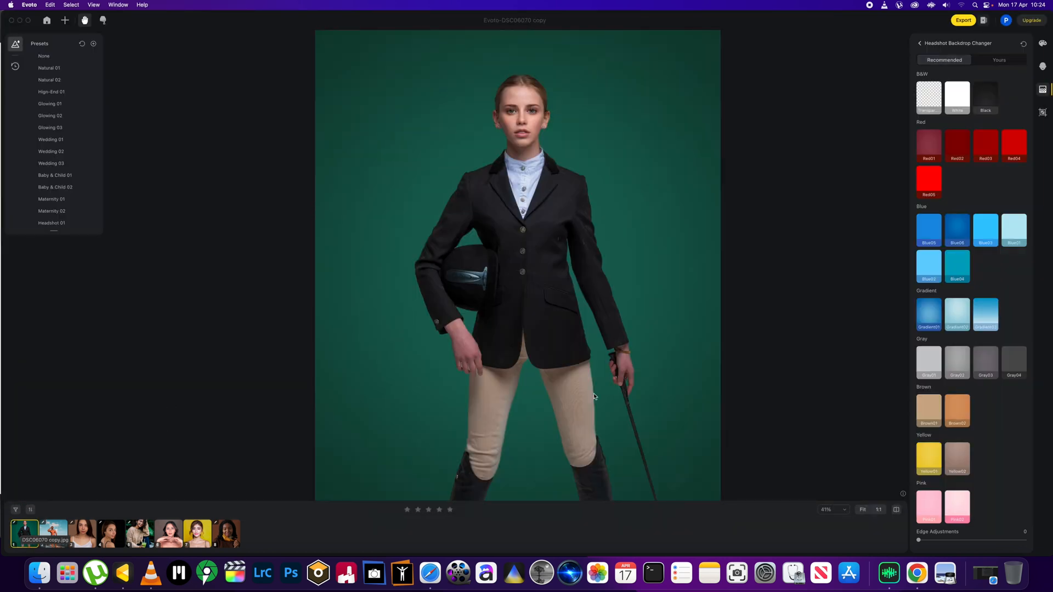
Step: Try the Red05 backdrop on the riding portrait and change it back to Green03
click(928, 182)
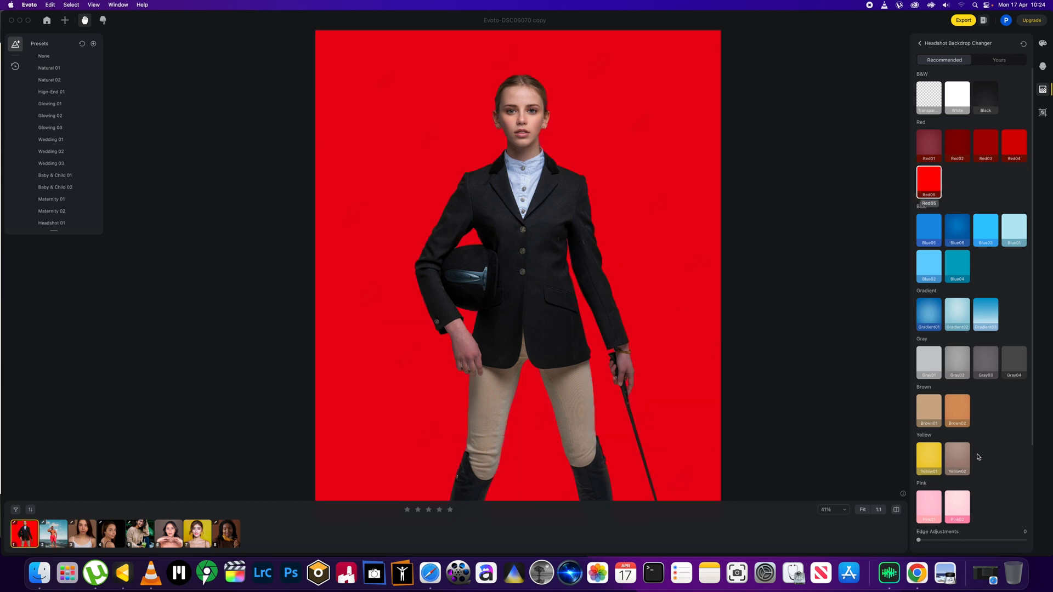
scroll(1003, 416, down, 1)
scroll(1002, 416, down, 3)
click(986, 462)
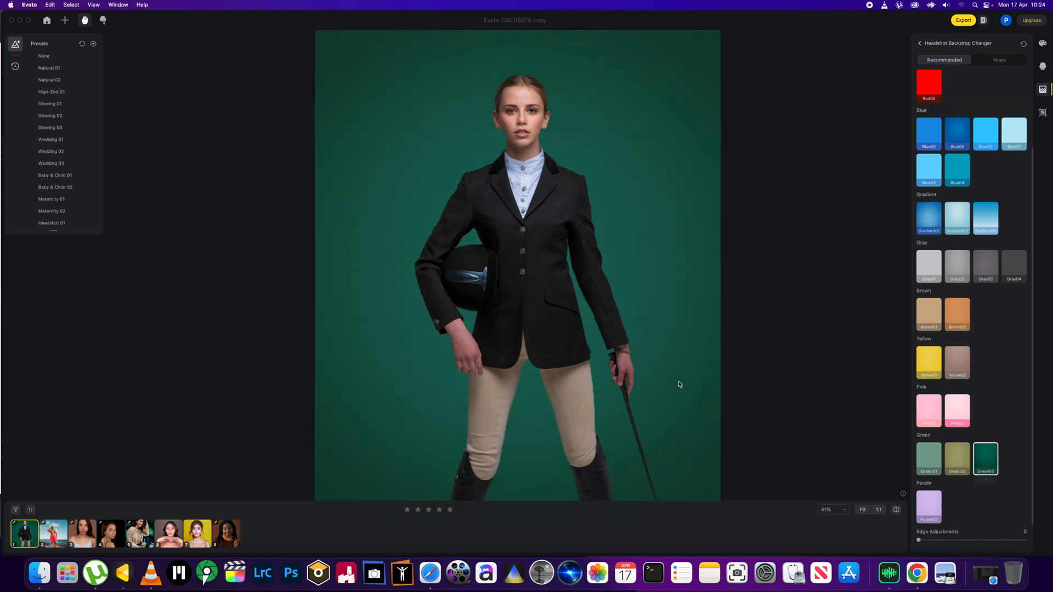
Step: Examine the cutout edges around the helmet, jacket and hands against the green backdrop, up close and across the whole portrait
click(452, 291)
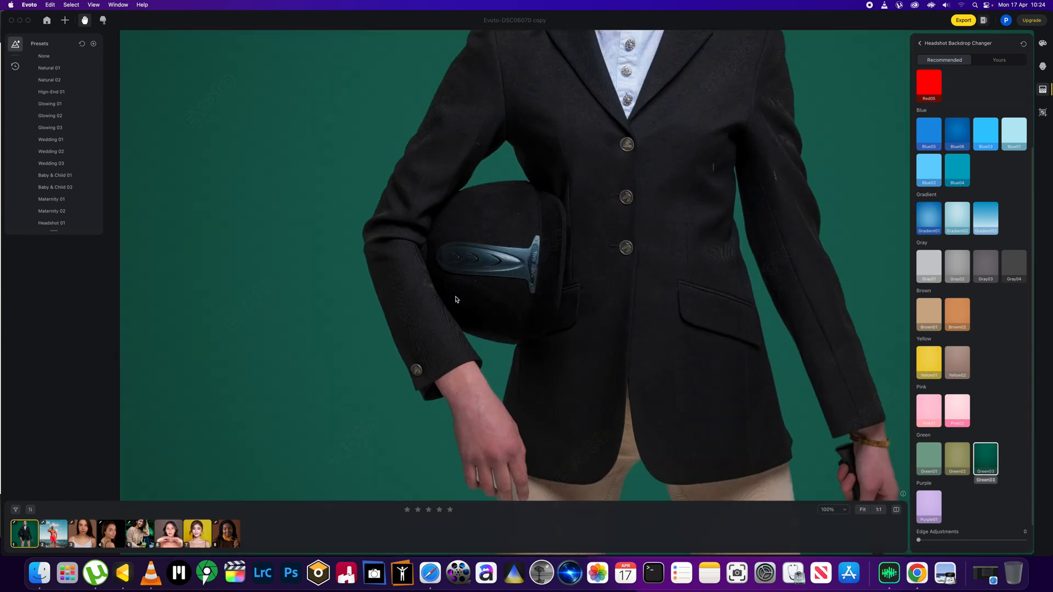
scroll(547, 261, down, 3)
scroll(547, 261, right, 3)
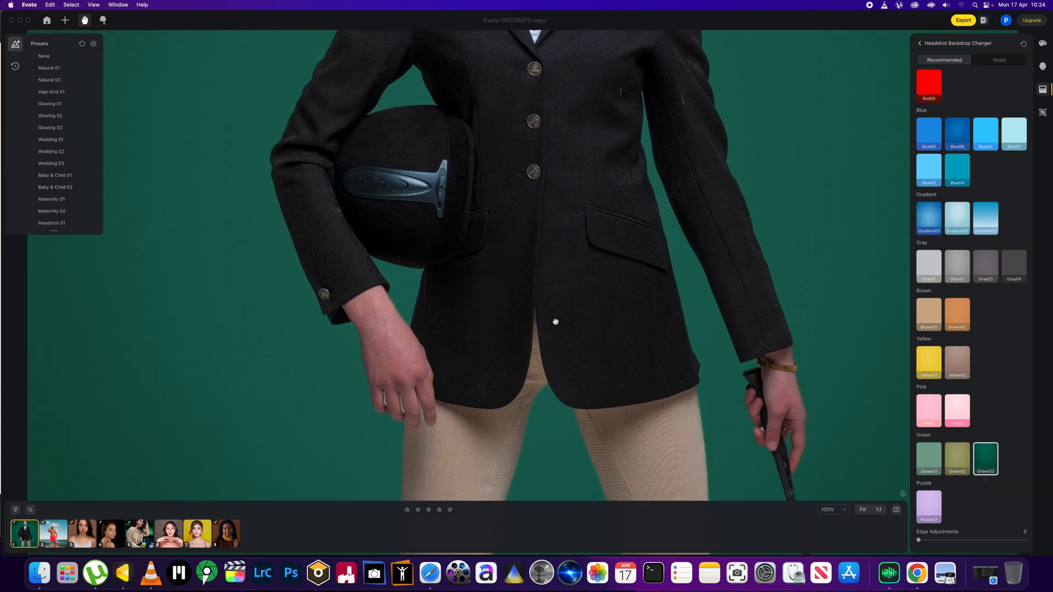
scroll(620, 413, down, 3)
scroll(607, 331, up, 2)
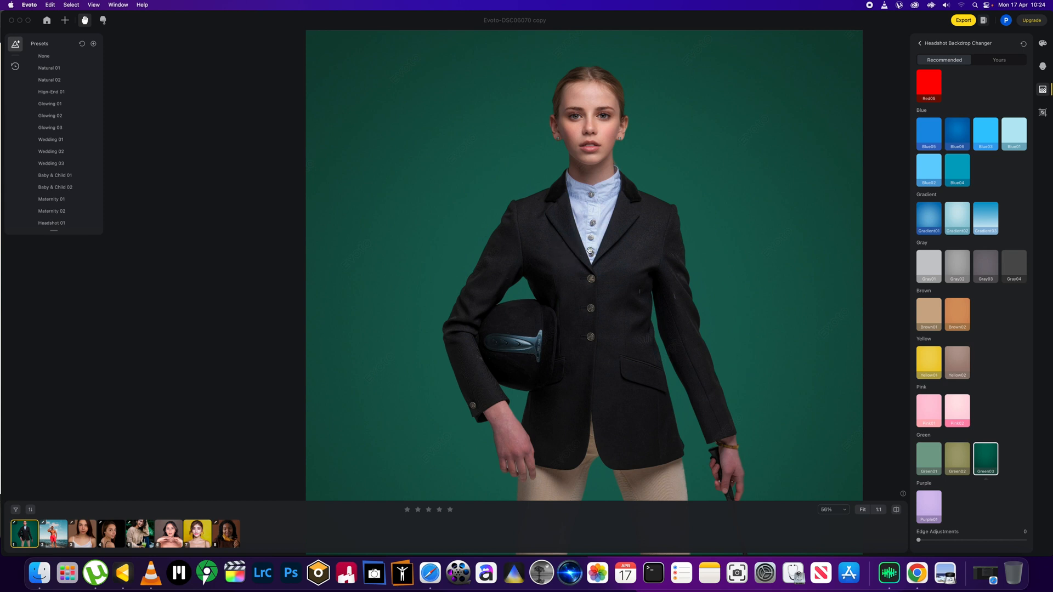
scroll(587, 254, down, 2)
drag(587, 280, 548, 258)
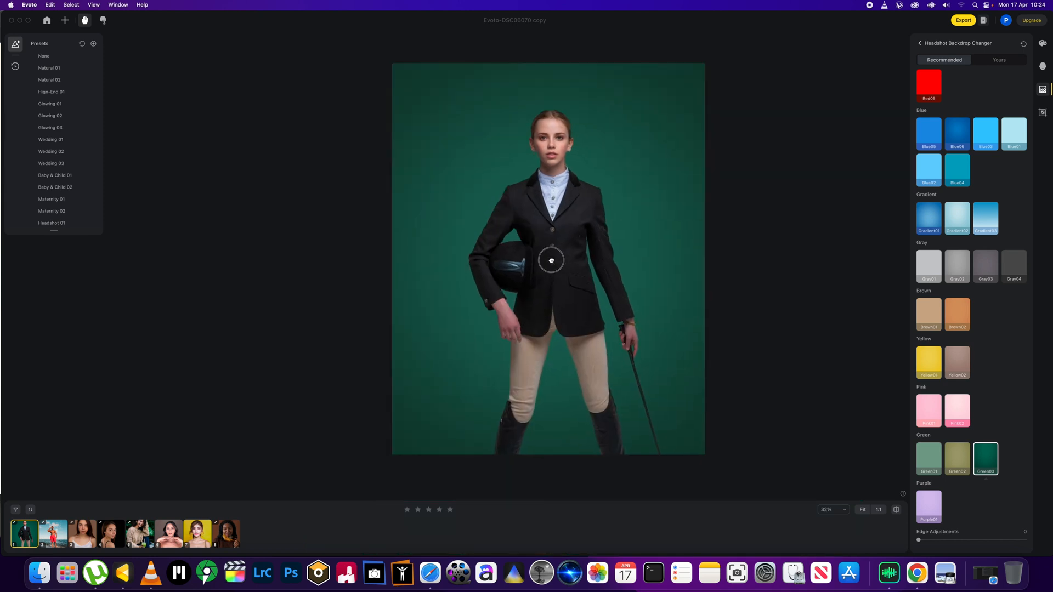